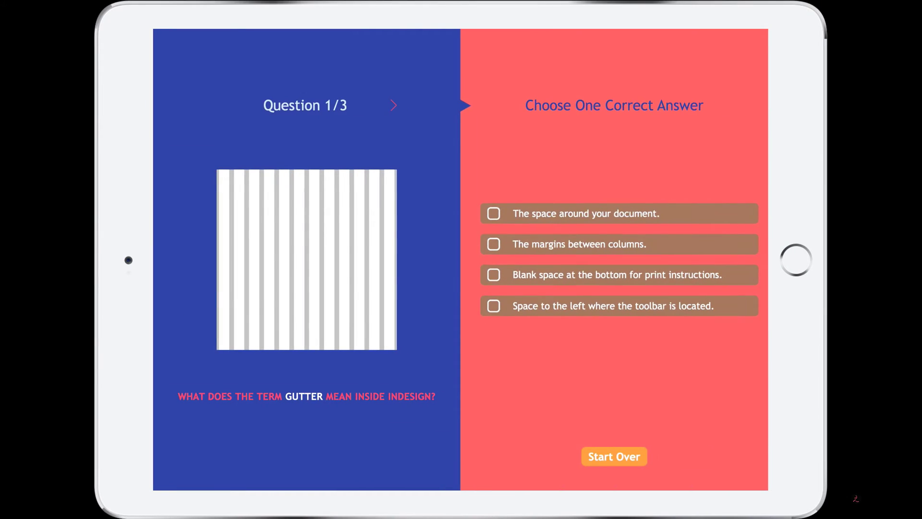
# - Try all four answers to the gutter question in the quiz preview and open and close the correct answer's explanation
pyautogui.click(494, 213)
pyautogui.click(493, 306)
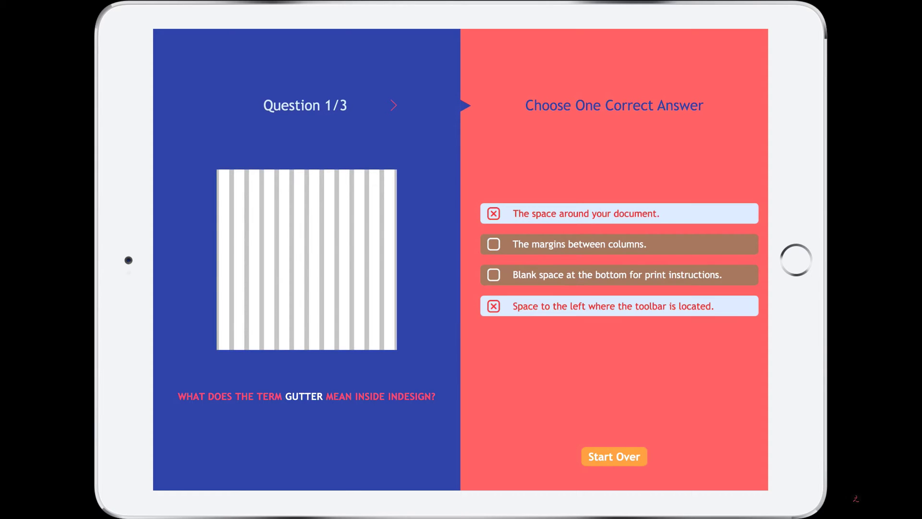
pyautogui.click(494, 274)
pyautogui.click(494, 244)
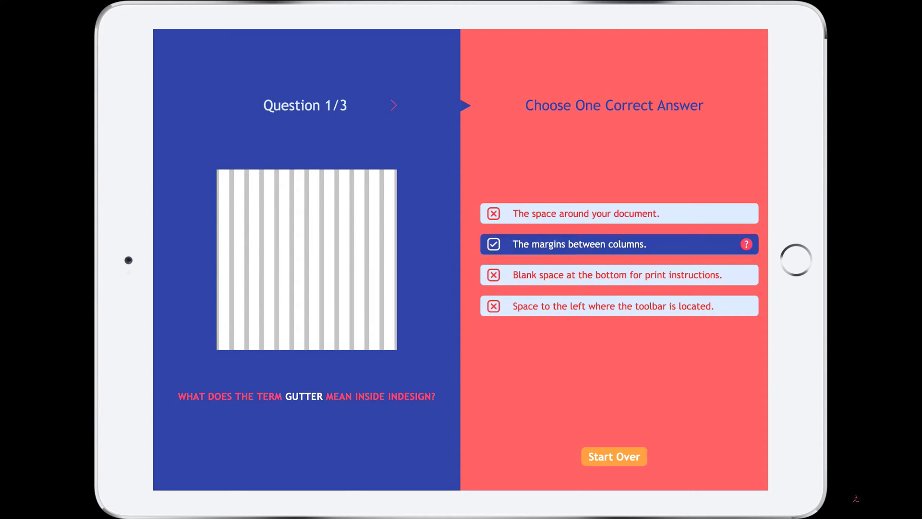
pyautogui.click(747, 244)
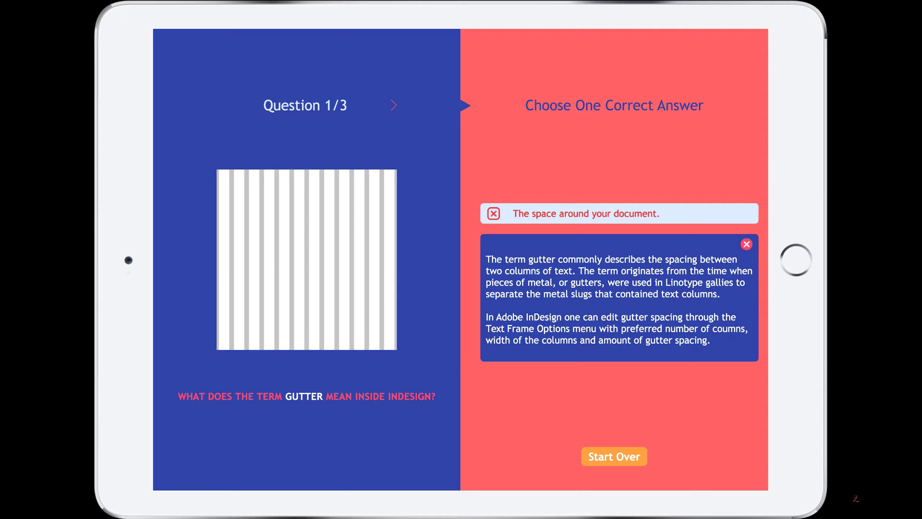
pyautogui.click(747, 244)
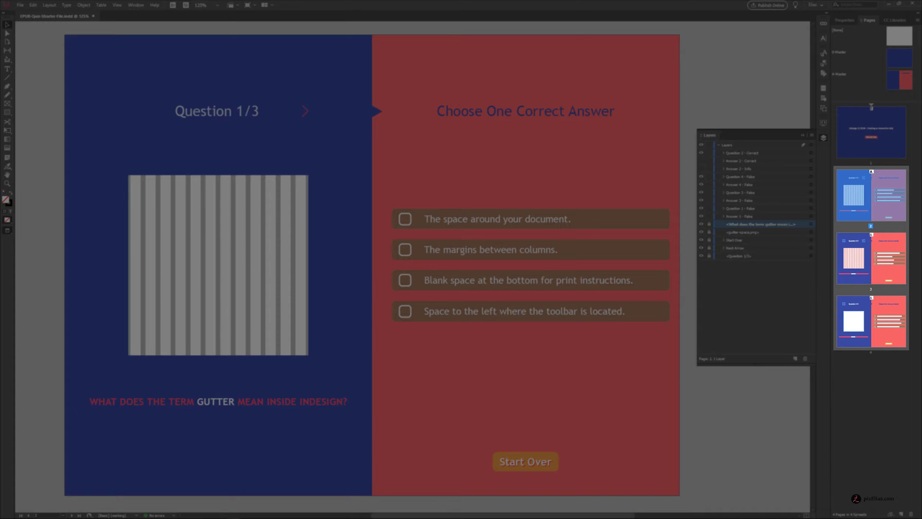
# - Examine the quiz pages and the Question 2 - Correct group, toggling the Answer 2 - Info group's visibility on and off
pyautogui.click(882, 271)
pyautogui.click(878, 325)
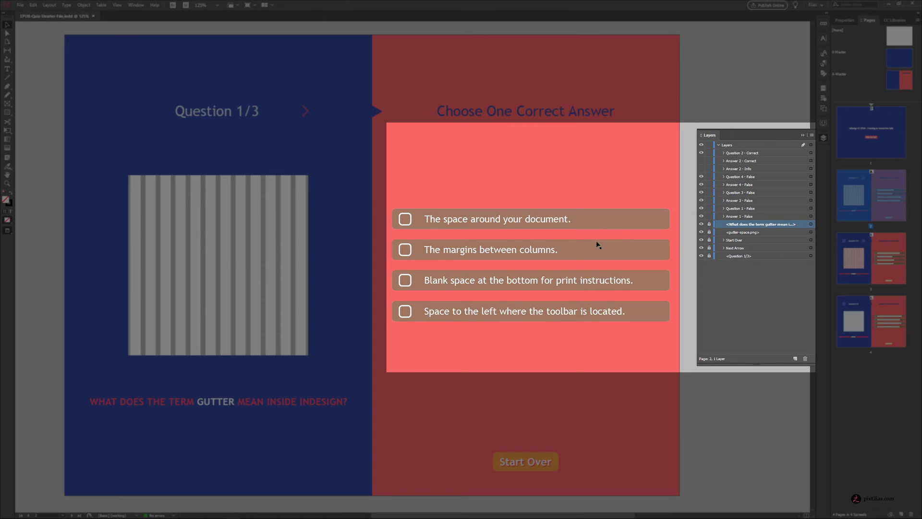
pyautogui.click(596, 259)
pyautogui.click(742, 153)
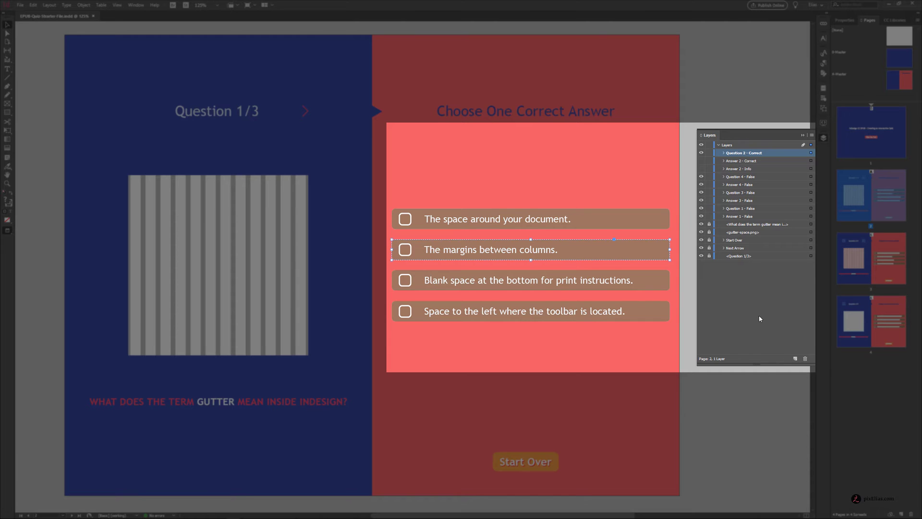
pyautogui.click(701, 169)
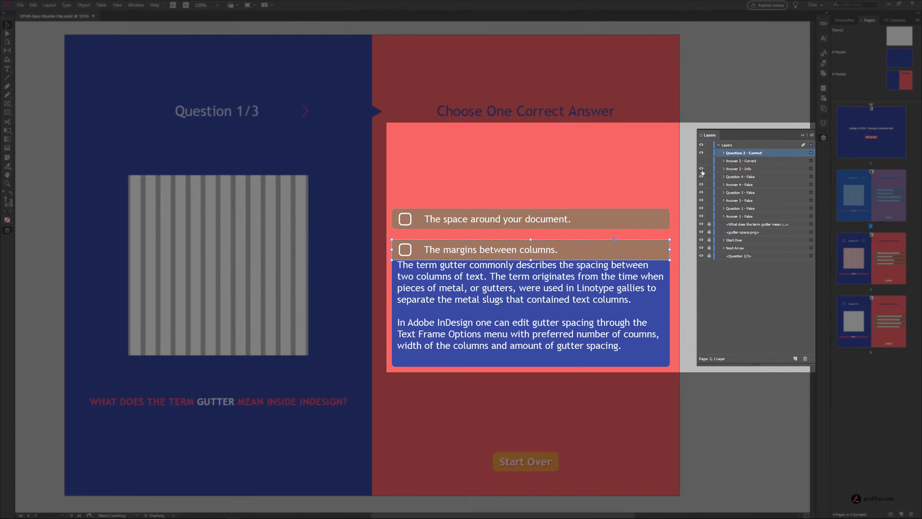
pyautogui.click(701, 169)
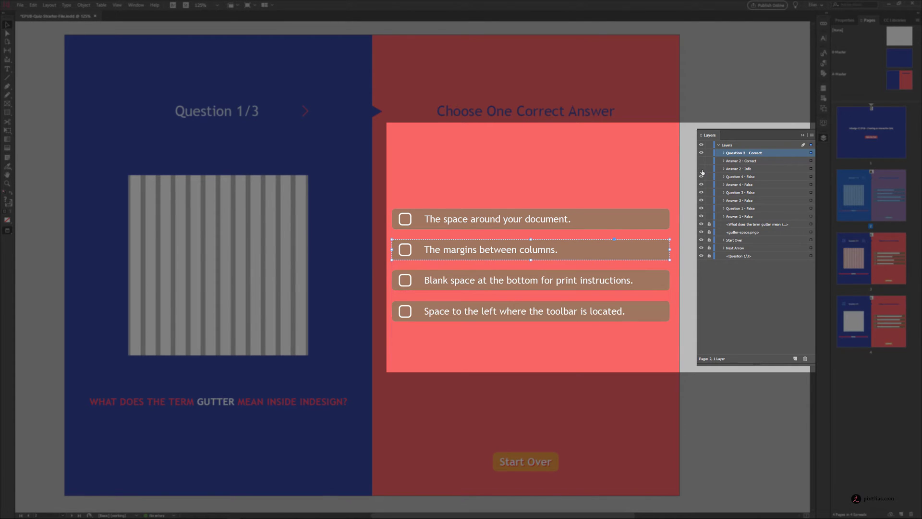
pyautogui.click(701, 170)
pyautogui.click(701, 170)
pyautogui.click(589, 359)
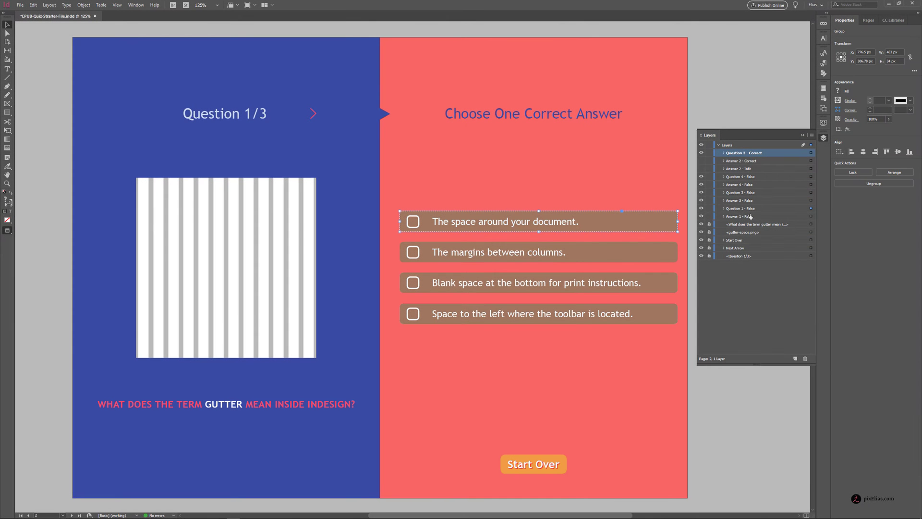
# - Duplicate Box 1, move the copy to the top of the Question 1 - False group and name it Empty Frame
pyautogui.click(728, 210)
pyautogui.click(724, 209)
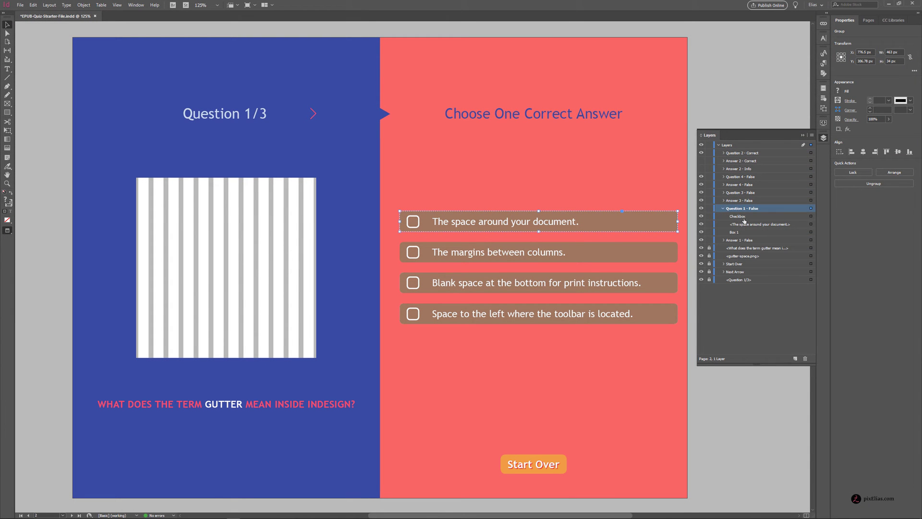
pyautogui.click(743, 217)
pyautogui.click(802, 234)
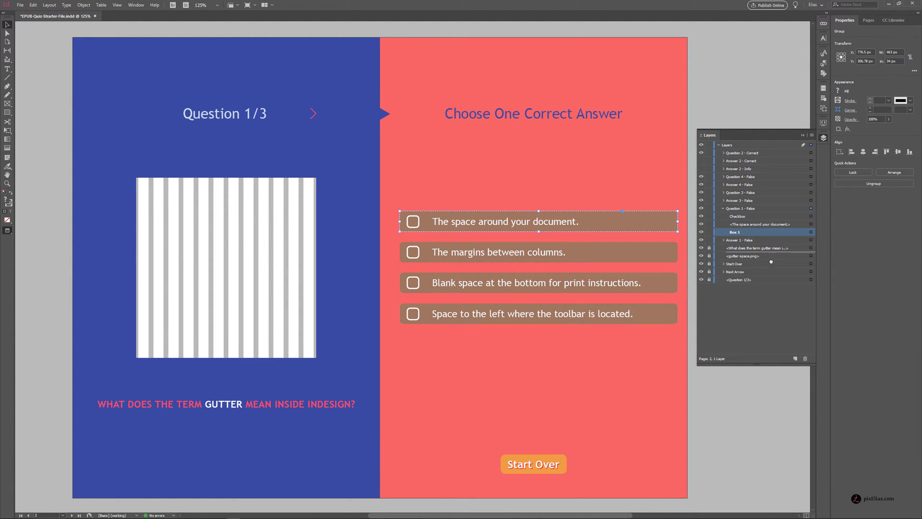
pyautogui.click(796, 358)
pyautogui.click(733, 153)
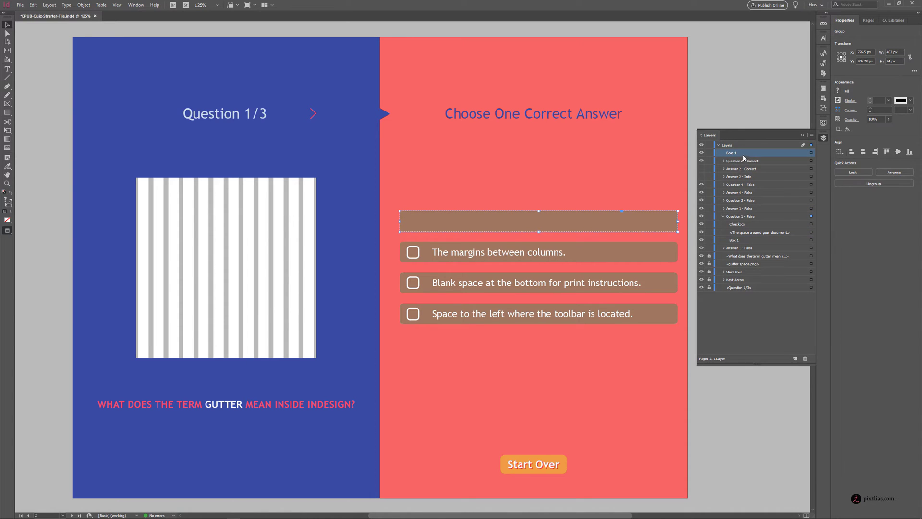
pyautogui.moveTo(742, 155); pyautogui.dragTo(743, 223)
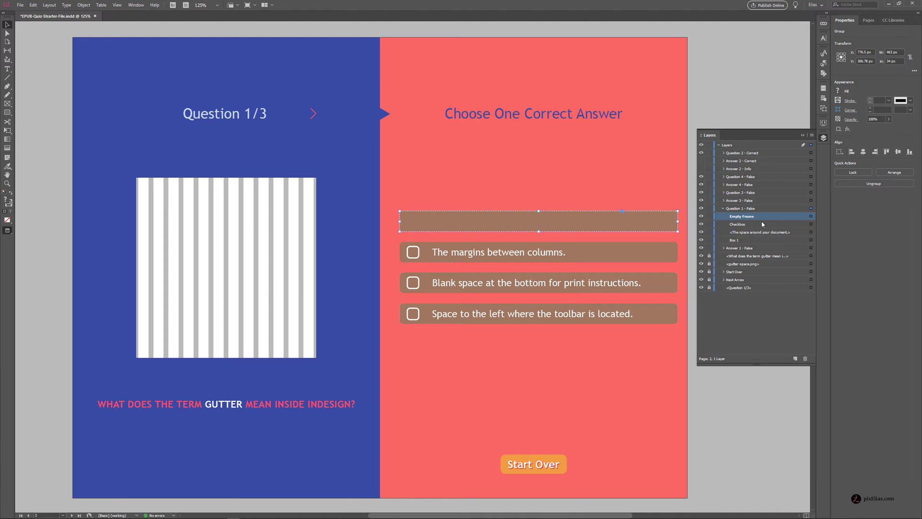
# - Set the fill of the Empty Frame in the Question 1 - False group to None and collapse the group
pyautogui.click(811, 216)
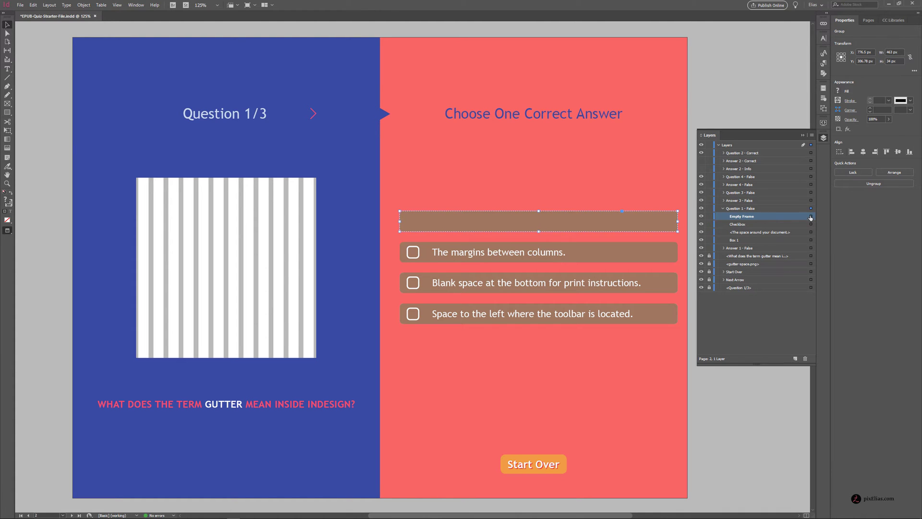
pyautogui.click(838, 91)
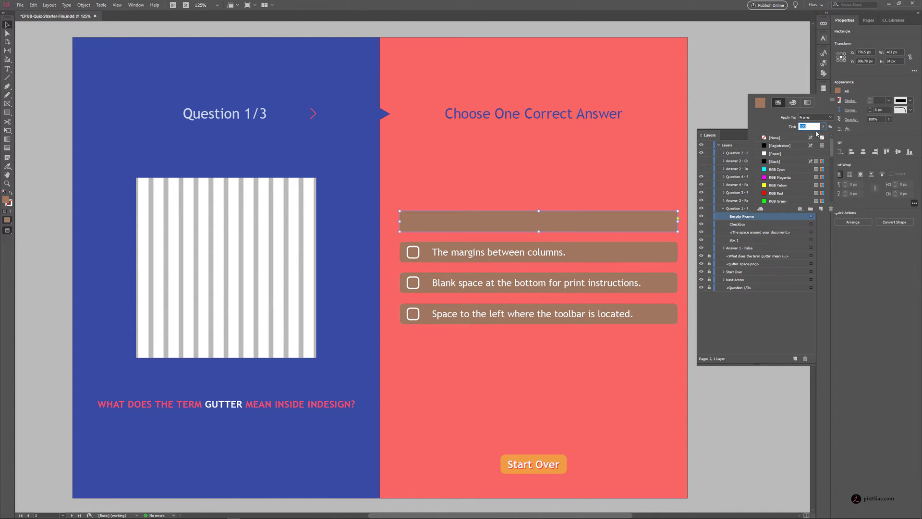
pyautogui.click(776, 137)
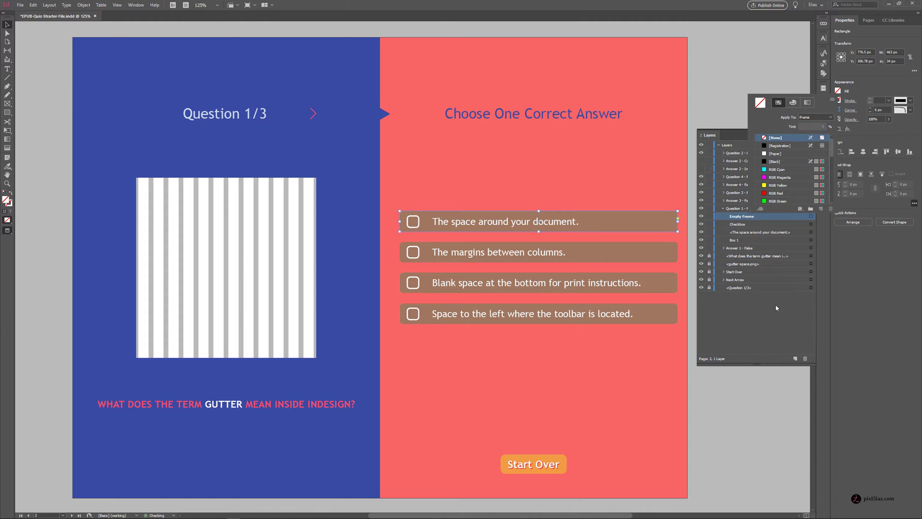
pyautogui.click(723, 208)
# - Duplicate Box 2 and move the copy to the top of the Question 2 - Correct group
pyautogui.click(667, 250)
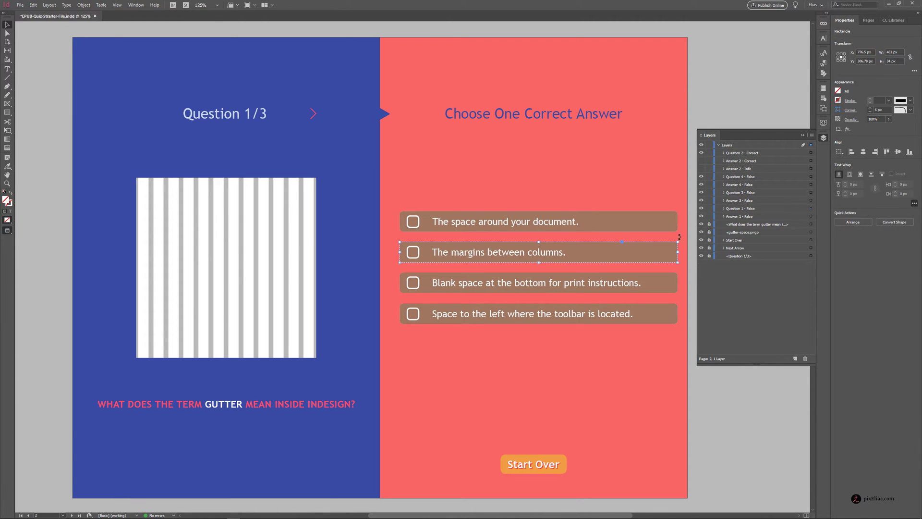
pyautogui.click(723, 153)
pyautogui.click(739, 177)
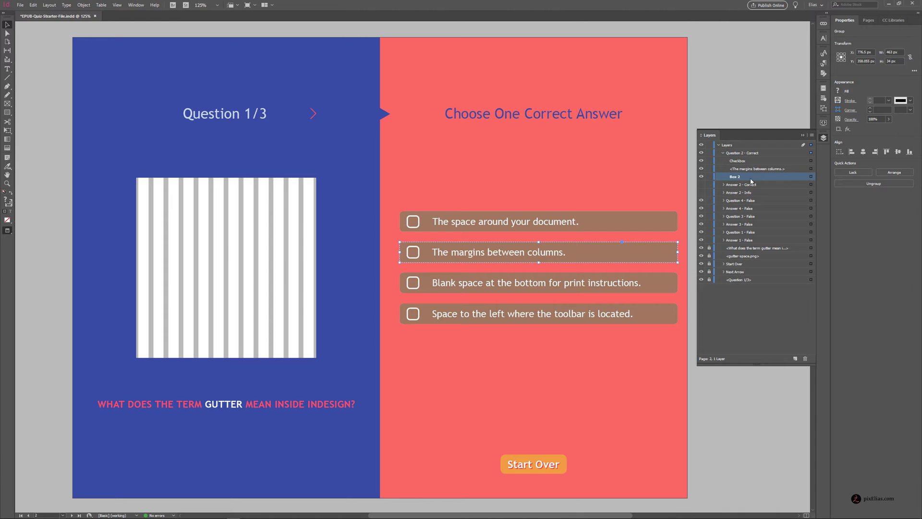
pyautogui.click(796, 358)
pyautogui.click(740, 154)
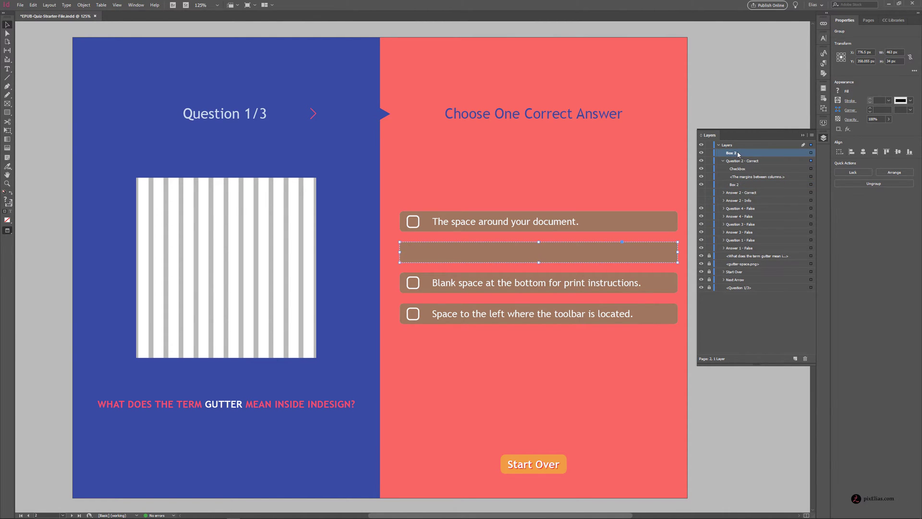
pyautogui.moveTo(737, 153); pyautogui.dragTo(744, 167)
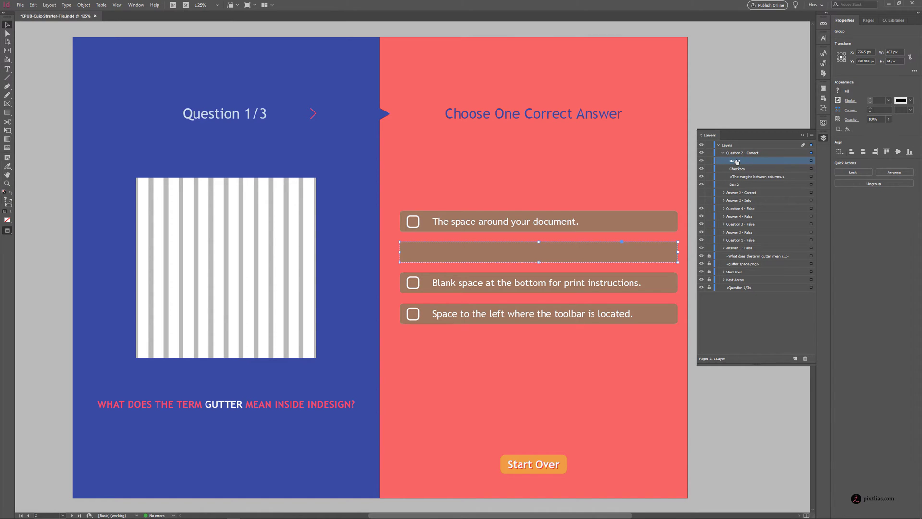
# - Rename the Box 2 copy as Empty Frame and set its fill to None
pyautogui.doubleClick(736, 162)
pyautogui.write('Eapty Frame')
pyautogui.press('Return')
pyautogui.click(810, 161)
pyautogui.click(837, 91)
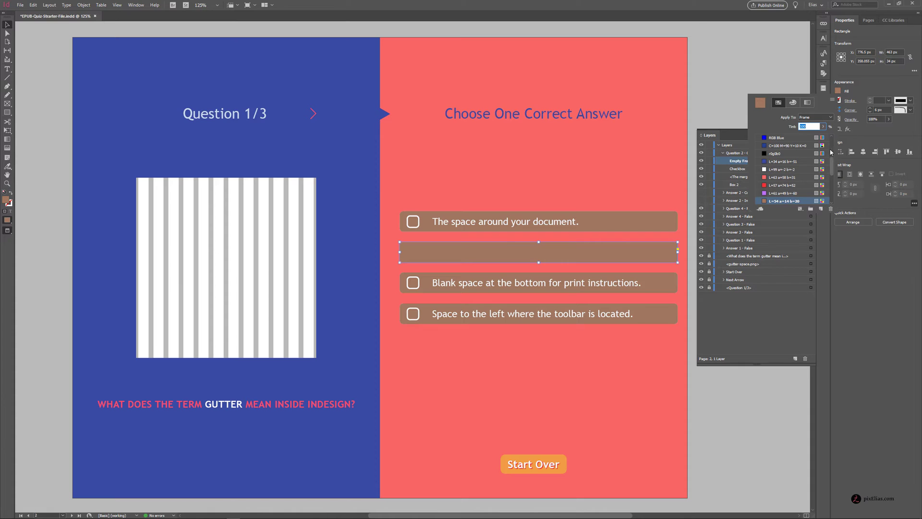
pyautogui.scroll(3, 831, 152)
pyautogui.click(778, 138)
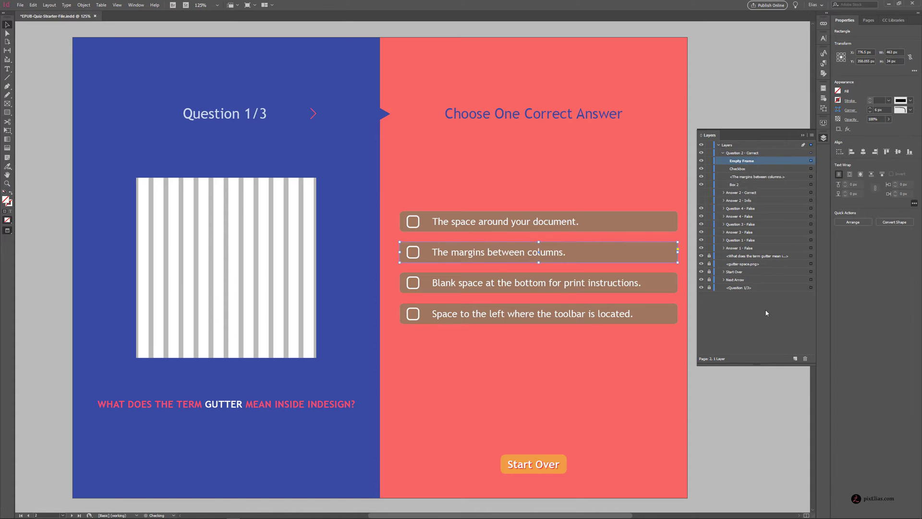
pyautogui.click(723, 152)
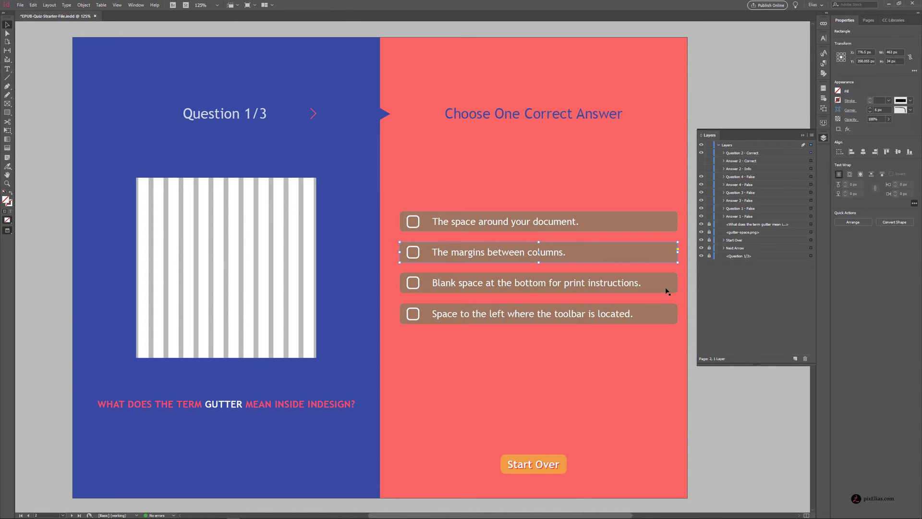
# - Duplicate Box 3 and move the copy to the top of the Question 3 - False group
pyautogui.click(666, 291)
pyautogui.click(723, 193)
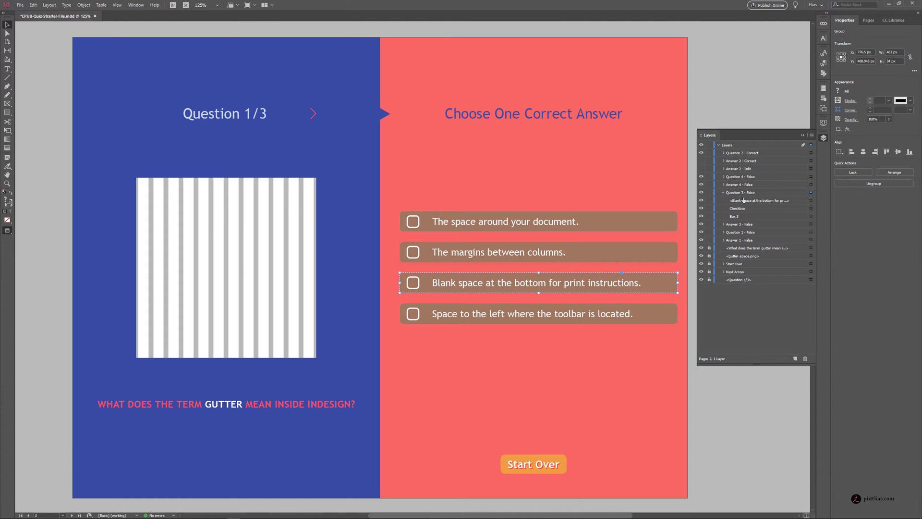
pyautogui.click(746, 217)
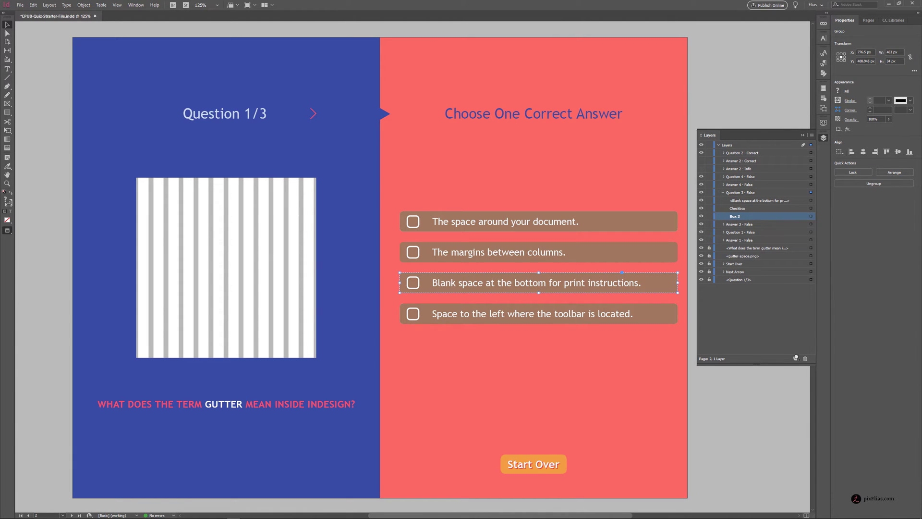
pyautogui.moveTo(754, 222)
pyautogui.mouseDown()
pyautogui.moveTo(725, 153)
pyautogui.moveTo(794, 202)
pyautogui.moveTo(768, 218)
pyautogui.mouseUp()
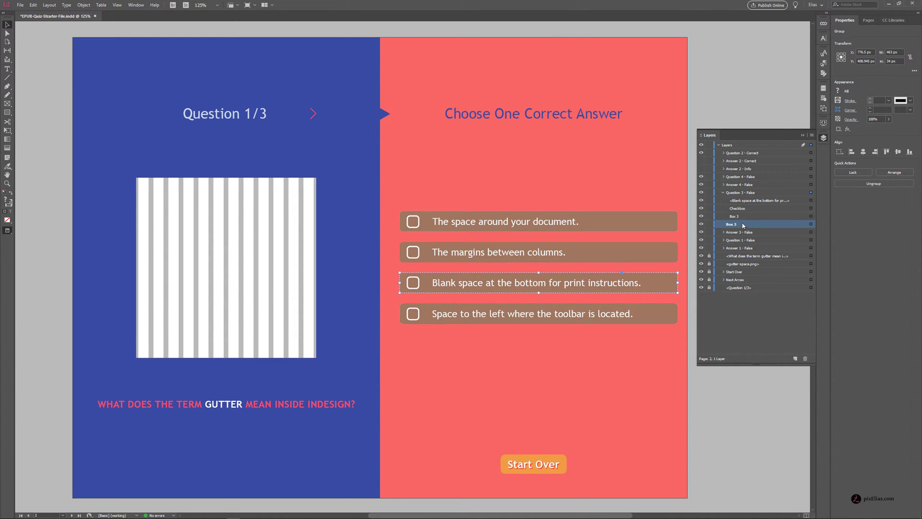
pyautogui.moveTo(743, 226); pyautogui.dragTo(793, 198)
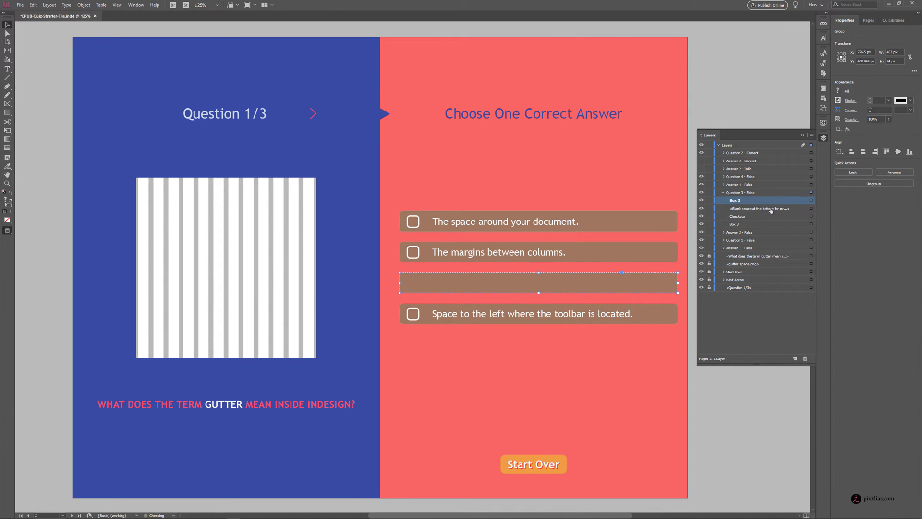
# - Rename the Box 3 copy as Empty Frame and set its fill to None
pyautogui.click(740, 201)
pyautogui.write('Empty Frame')
pyautogui.press('Return')
pyautogui.click(812, 202)
pyautogui.click(838, 90)
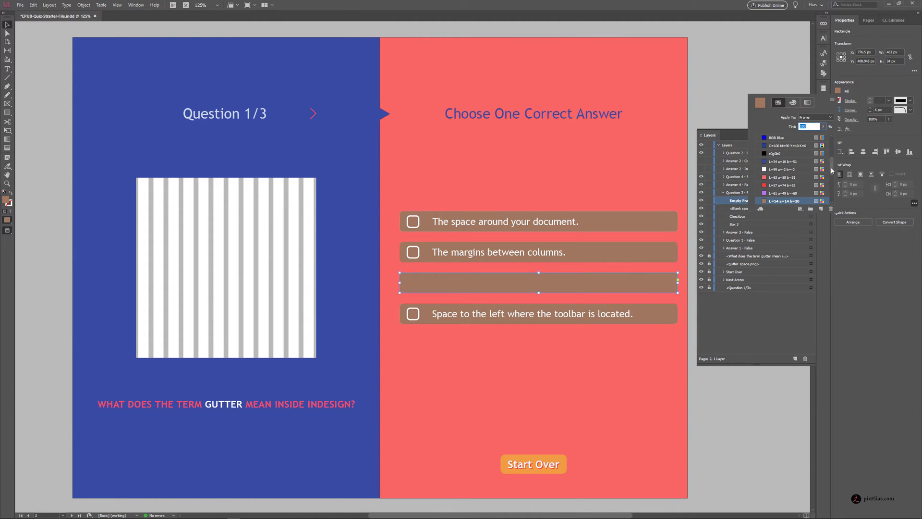
pyautogui.scroll(2, 831, 167)
pyautogui.click(797, 148)
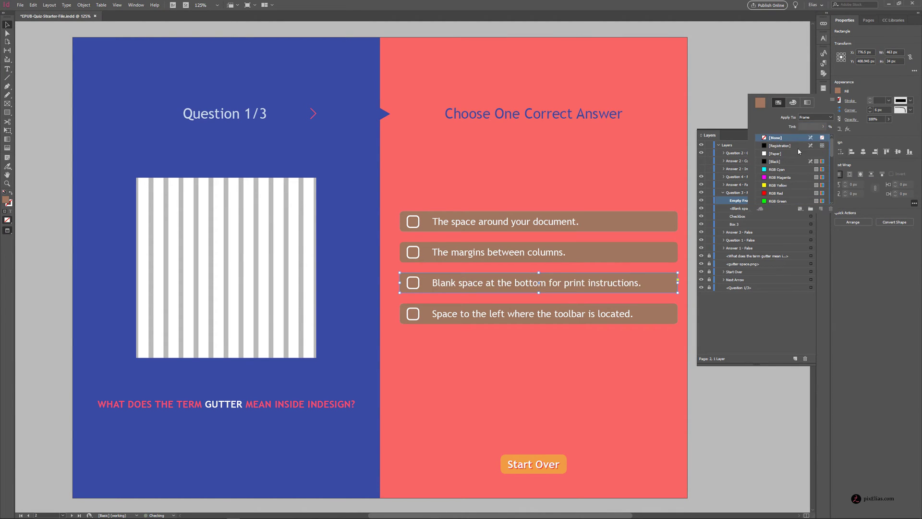
pyautogui.click(722, 193)
# - Duplicate Box 4 and move the copy to the top of the Question 4 - False group
pyautogui.click(666, 315)
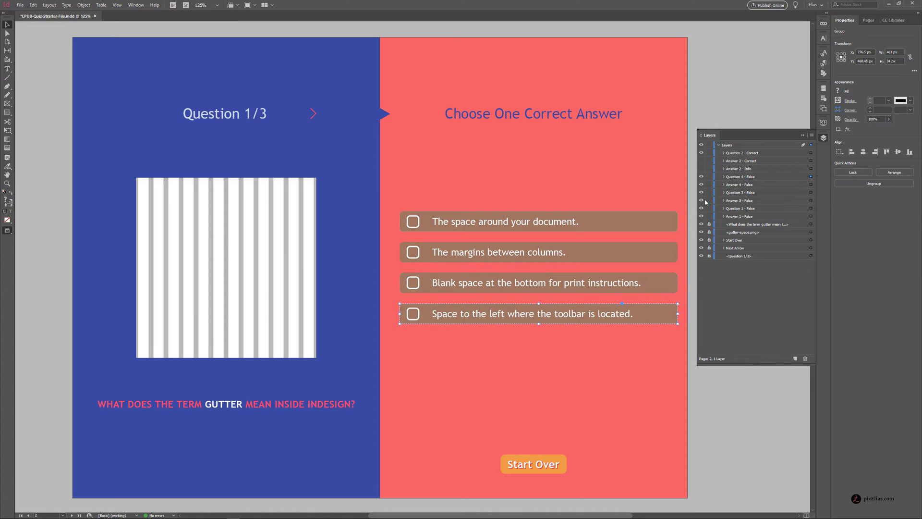
pyautogui.click(723, 177)
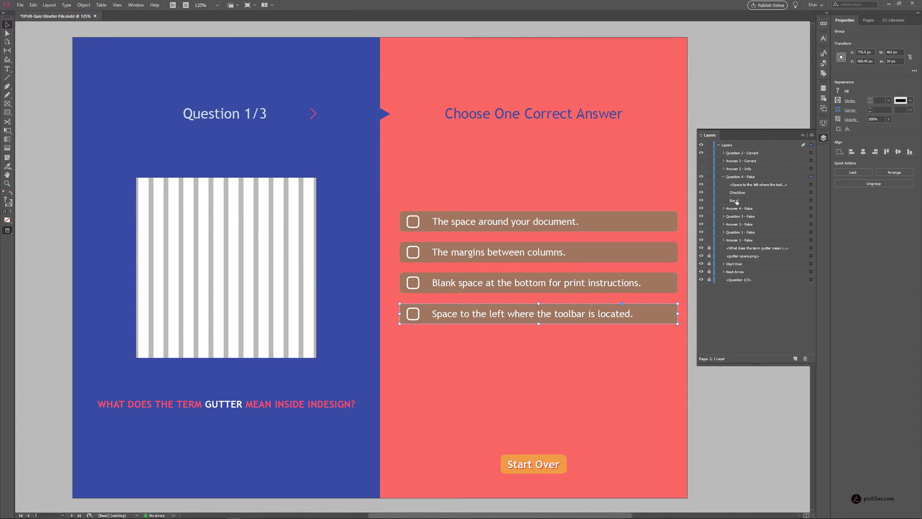
pyautogui.click(736, 201)
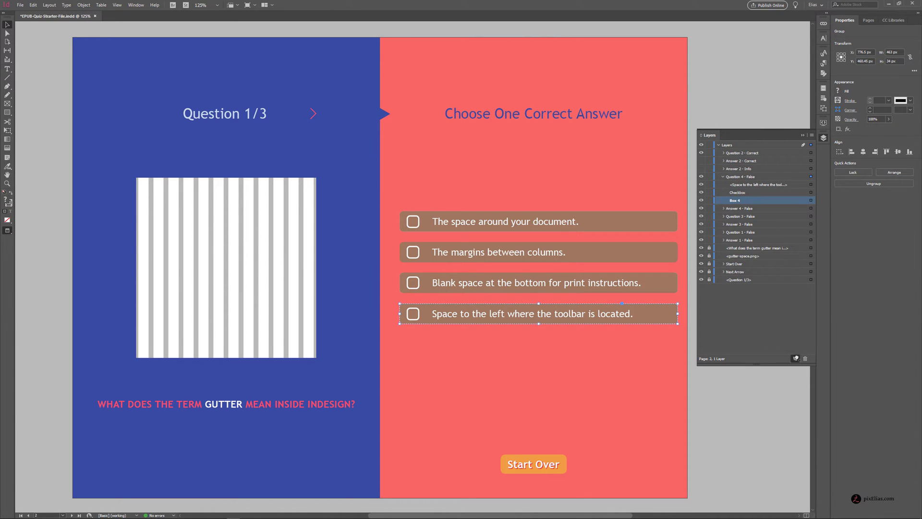
pyautogui.hotkey('ctrl', 'alt', 'shift', 'v')
pyautogui.moveTo(740, 153); pyautogui.dragTo(739, 187)
# - Rename the Box 4 copy as Empty Frame and set its fill to None
pyautogui.doubleClick(739, 185)
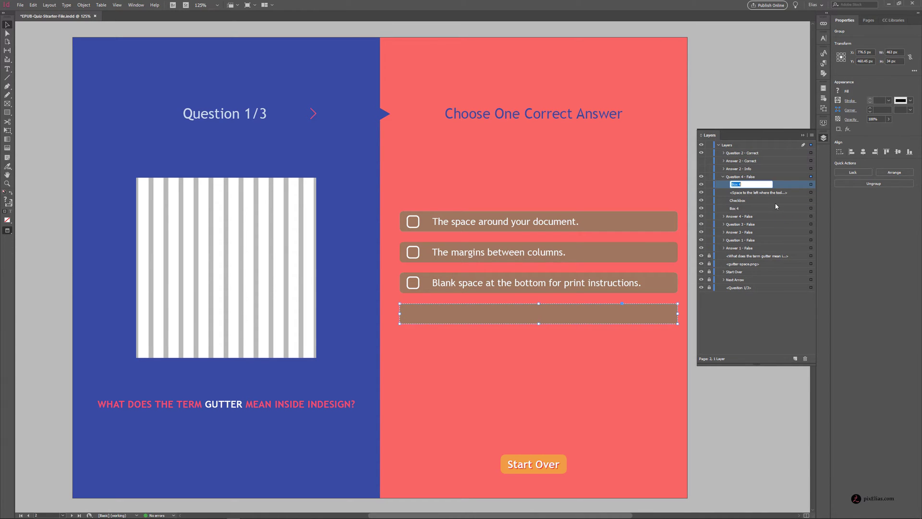
pyautogui.write('Empty Frame')
pyautogui.press('Return')
pyautogui.click(811, 184)
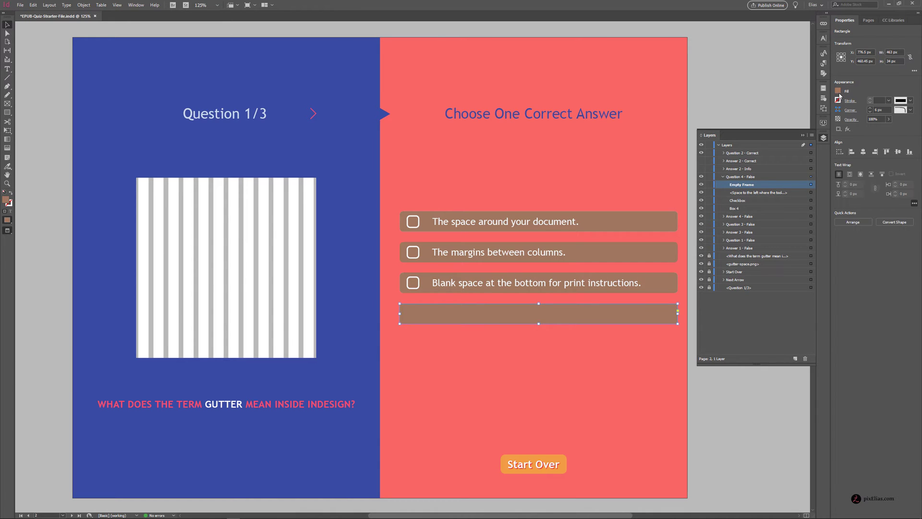
pyautogui.click(837, 91)
pyautogui.moveTo(833, 169); pyautogui.dragTo(831, 140)
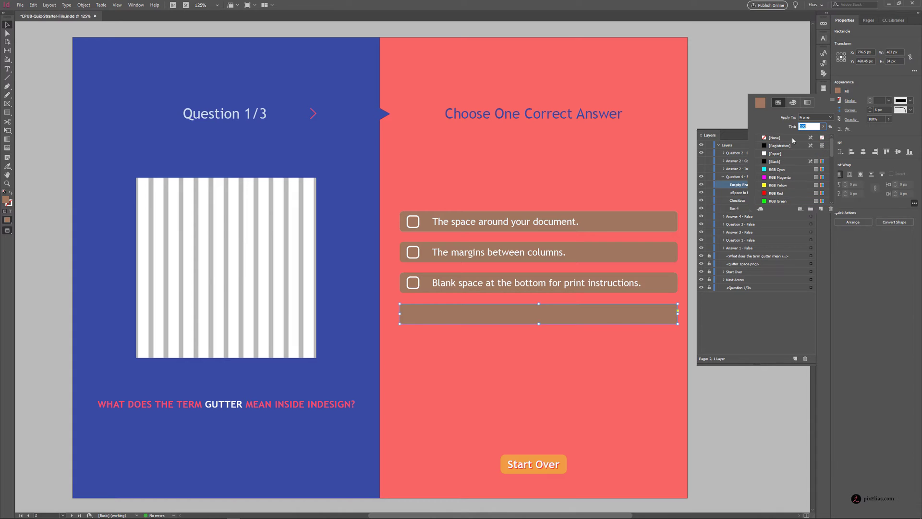
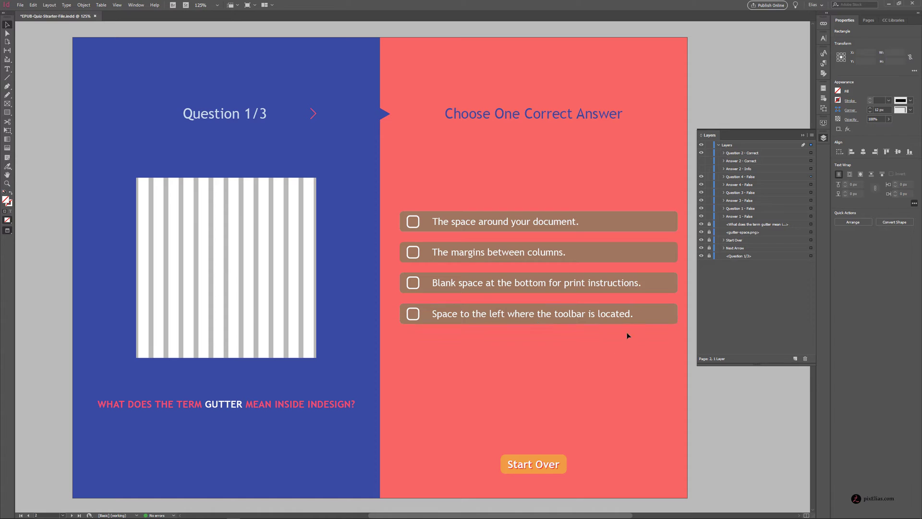
# - Convert the Empty Frame in the Question 1 - False group to a button named Trigger Btn
pyautogui.click(632, 222)
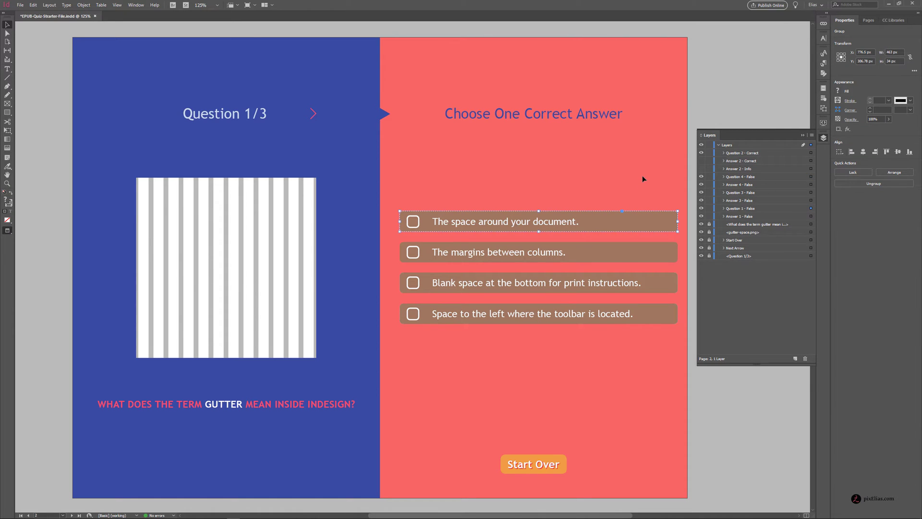
pyautogui.click(723, 208)
pyautogui.click(740, 217)
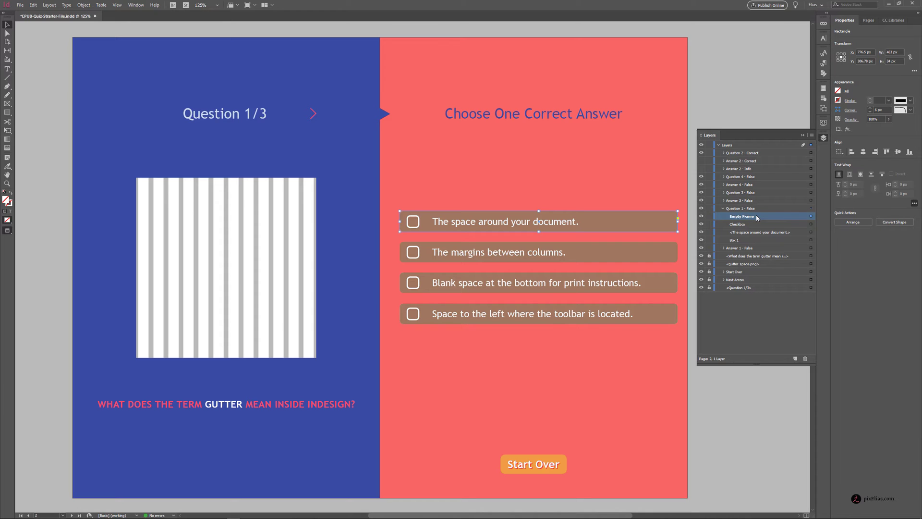
pyautogui.click(136, 5)
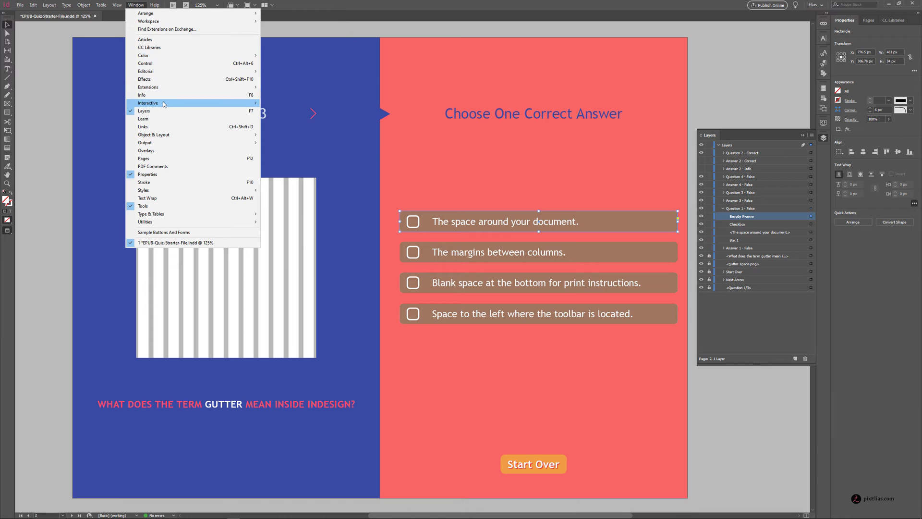
pyautogui.moveTo(245, 103)
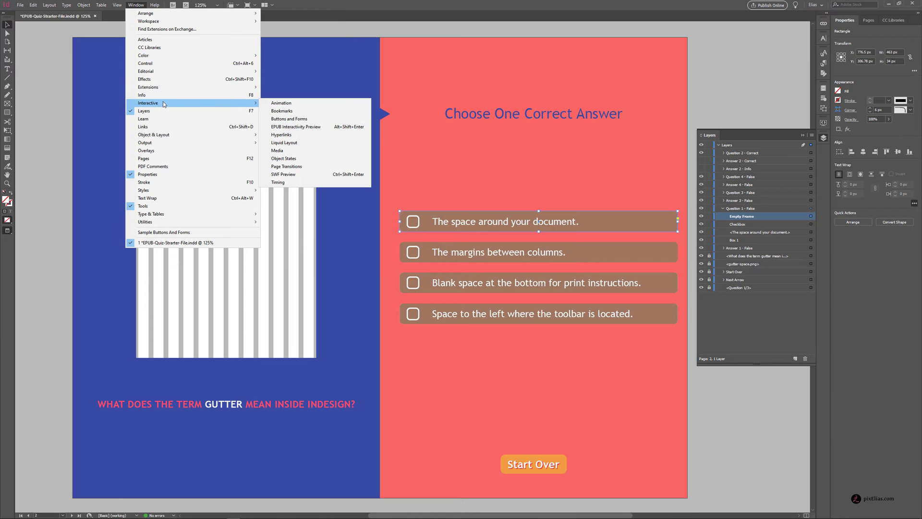
pyautogui.click(328, 120)
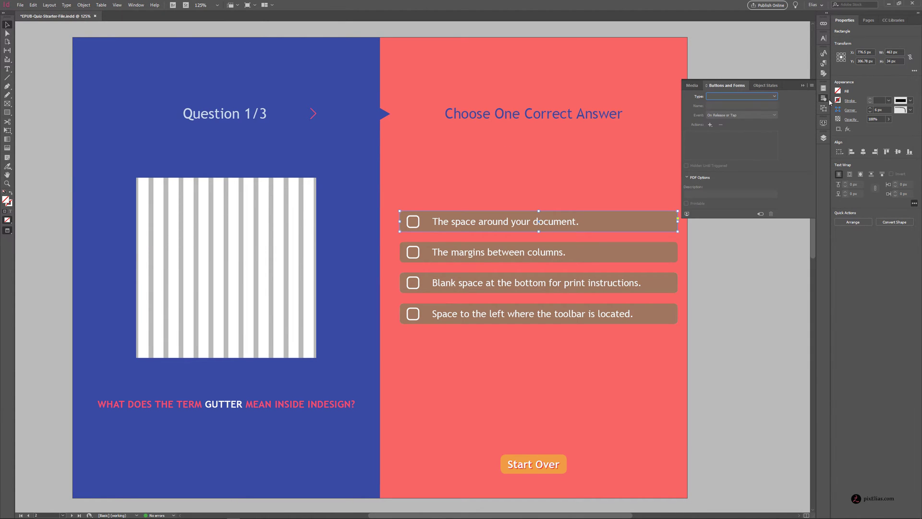
pyautogui.click(727, 97)
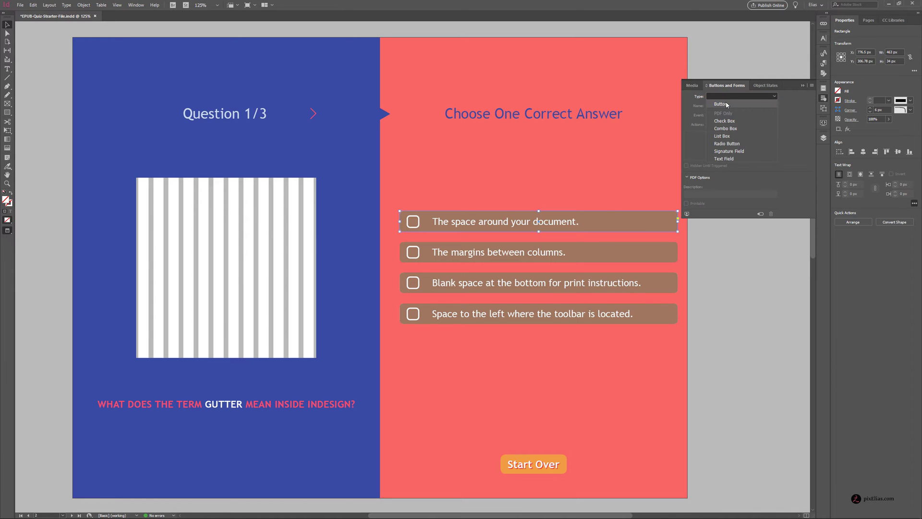
pyautogui.click(730, 104)
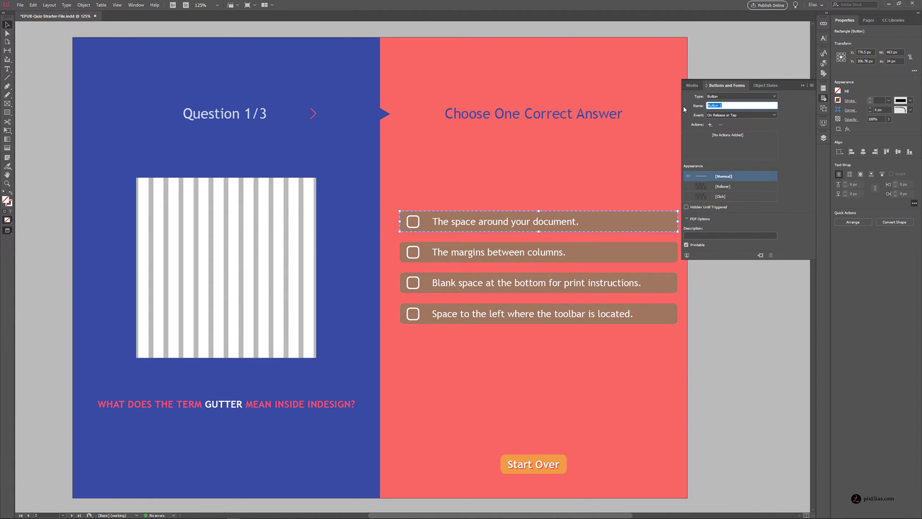
pyautogui.write('Trigger Btn')
pyautogui.press('Return')
pyautogui.click(823, 138)
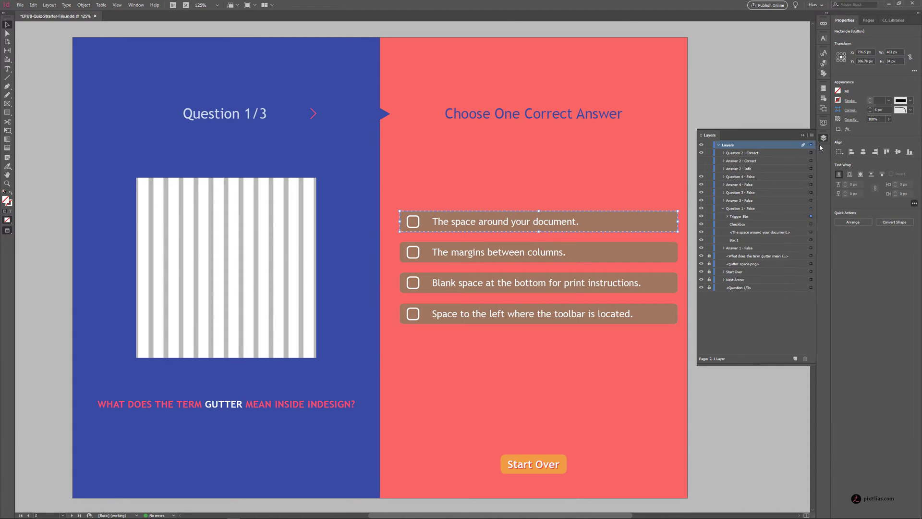
pyautogui.click(723, 208)
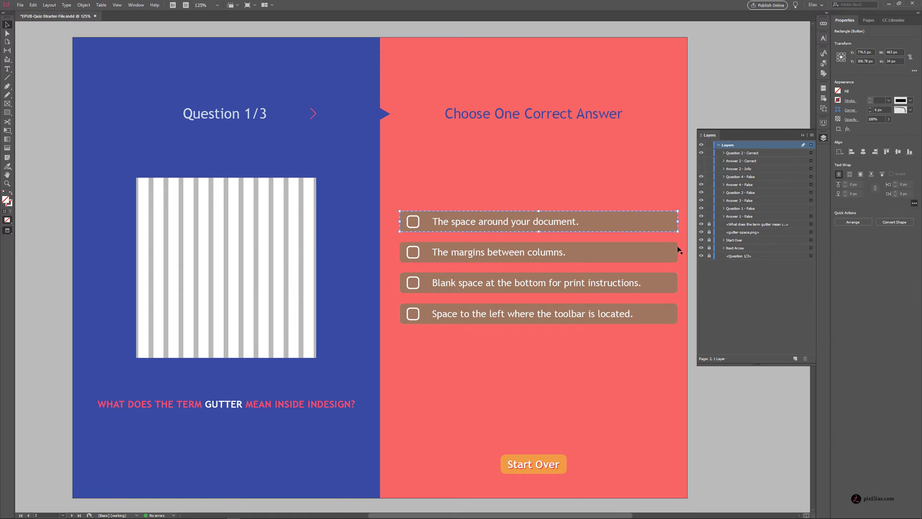
# - Convert the Empty Frame in the Question 2 - Correct group to a button named Trigger Btn
pyautogui.click(670, 251)
pyautogui.click(723, 153)
pyautogui.click(750, 164)
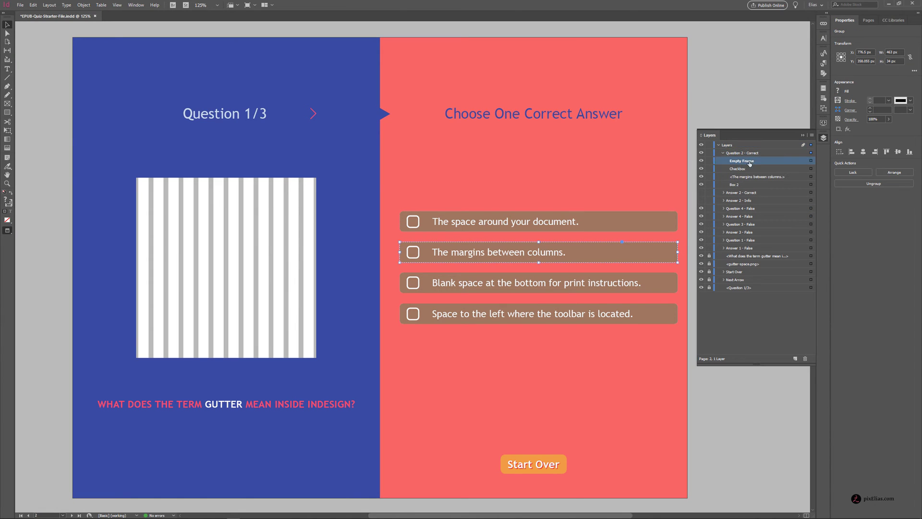
pyautogui.click(811, 161)
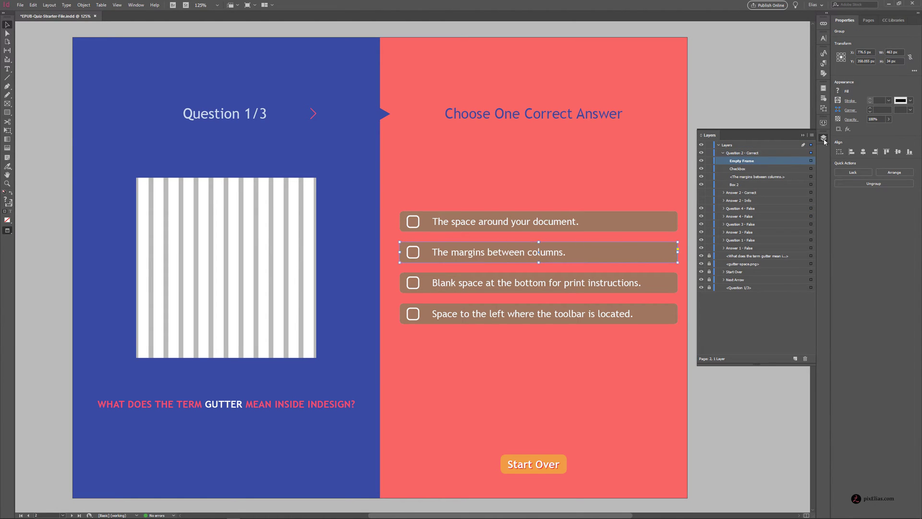
pyautogui.click(823, 100)
pyautogui.click(742, 97)
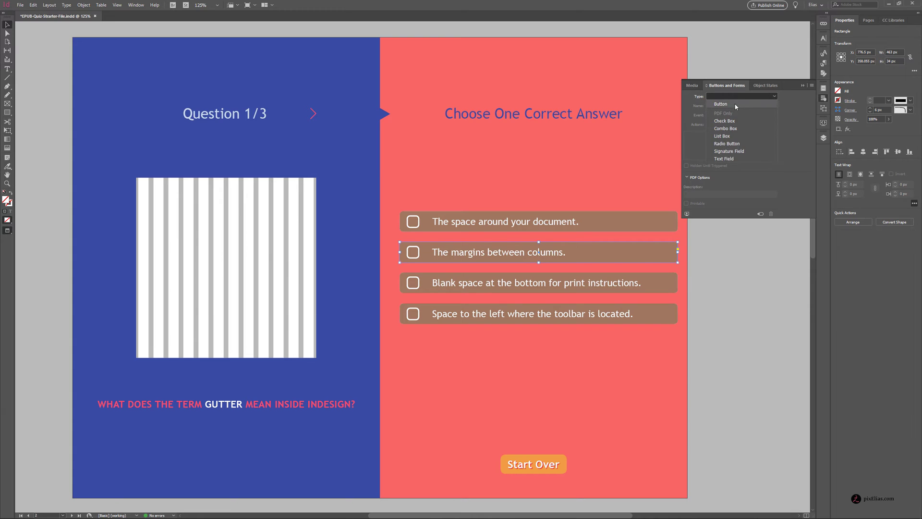
pyautogui.click(735, 105)
pyautogui.tripleClick(734, 106)
pyautogui.write('T')
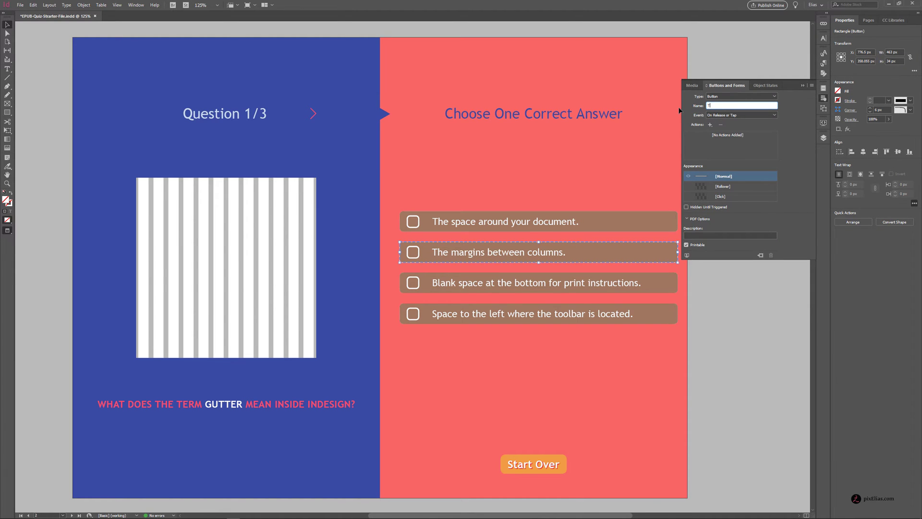
pyautogui.write('rigger Btn')
pyautogui.press('Return')
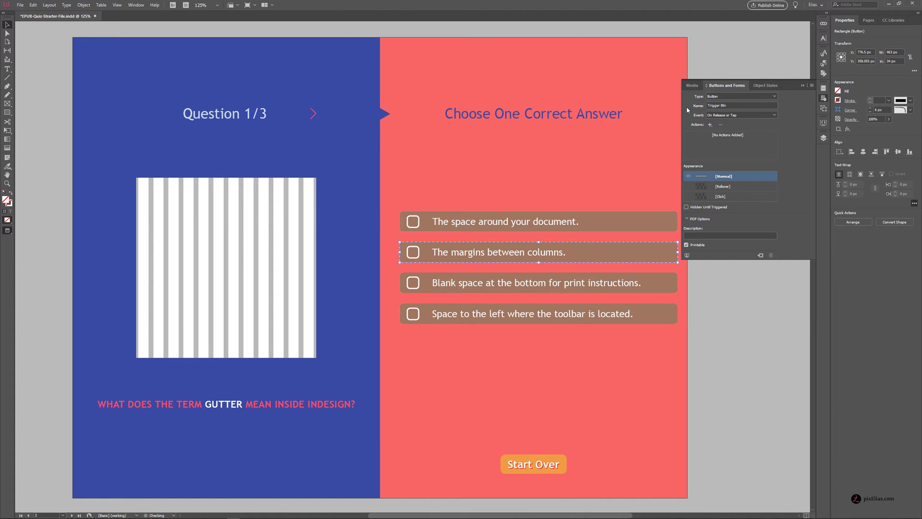
pyautogui.click(823, 138)
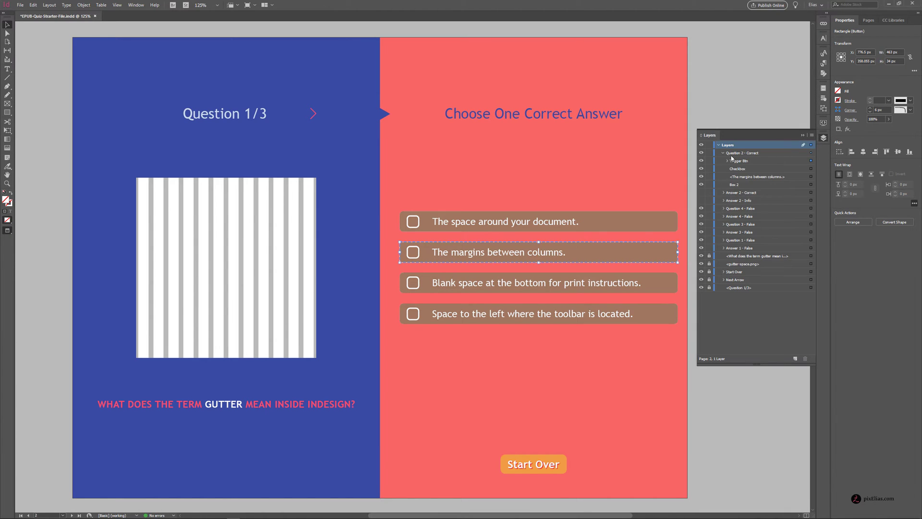
pyautogui.click(724, 153)
# - Convert the Empty Frame in the Question 3 - False group to a button named Trigger Btn
pyautogui.click(669, 280)
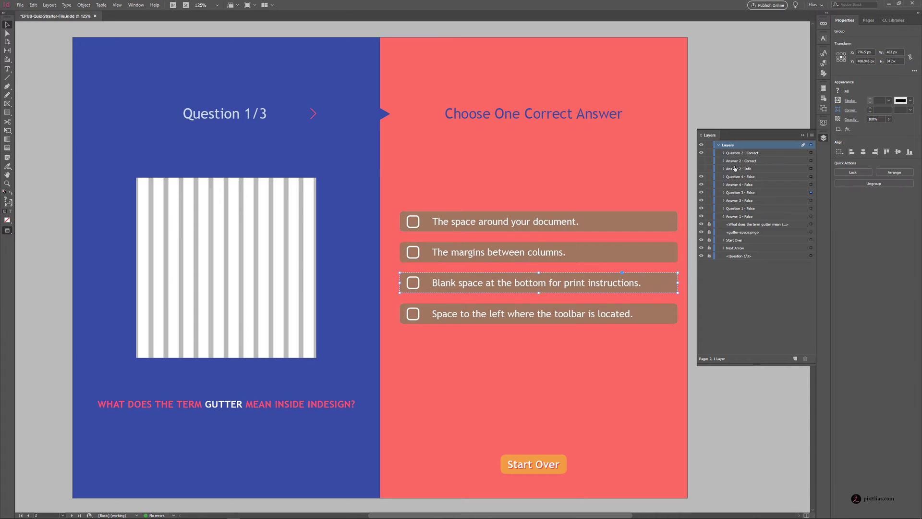
pyautogui.click(723, 192)
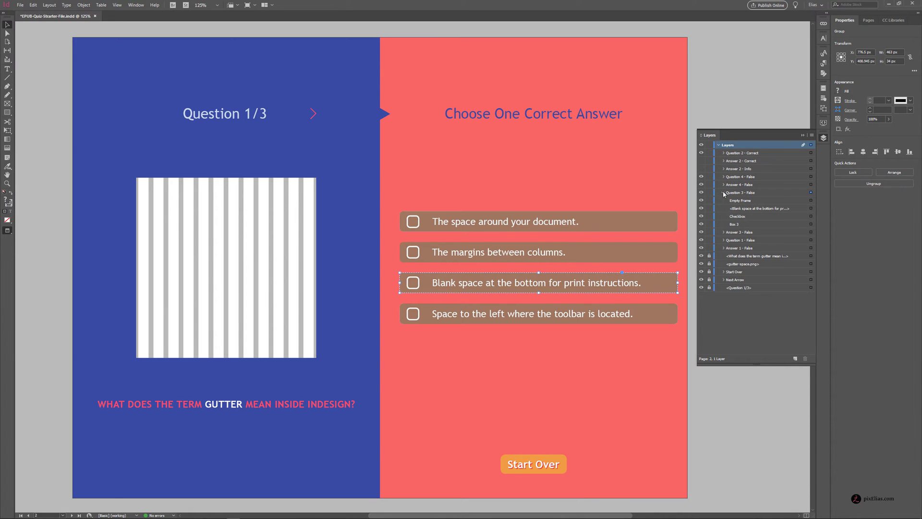
pyautogui.click(738, 200)
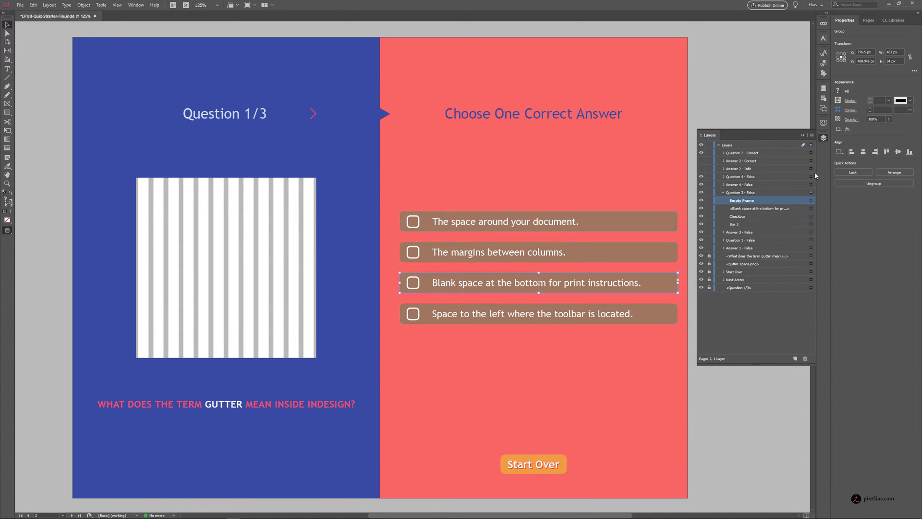
pyautogui.click(823, 98)
pyautogui.click(736, 94)
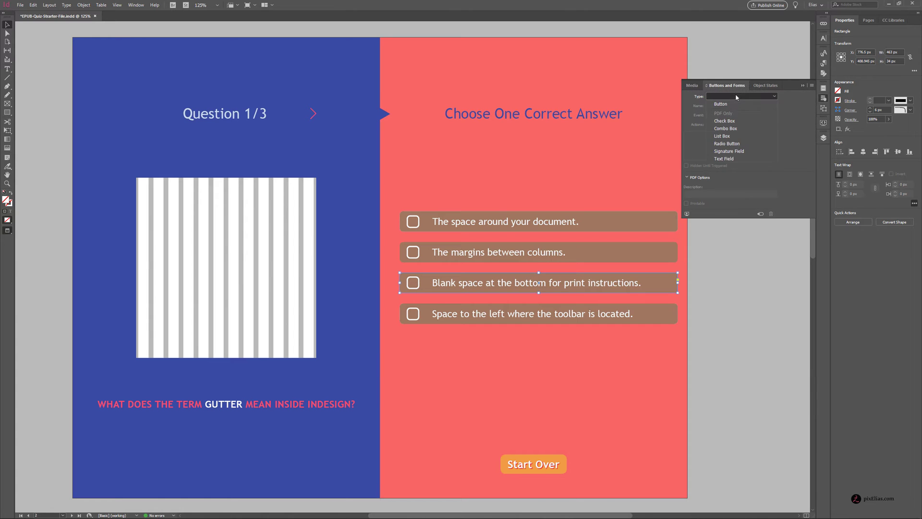
pyautogui.click(725, 103)
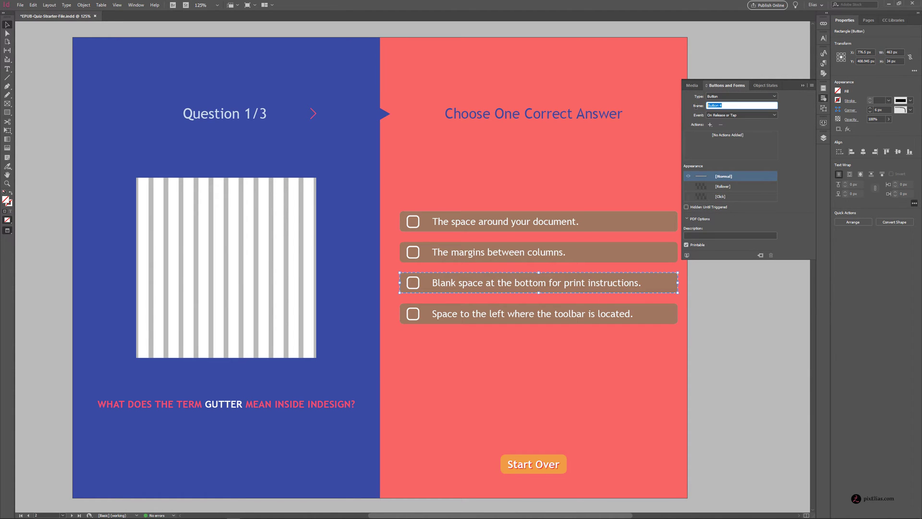
pyautogui.write('Trigger Btn')
pyautogui.press('Return')
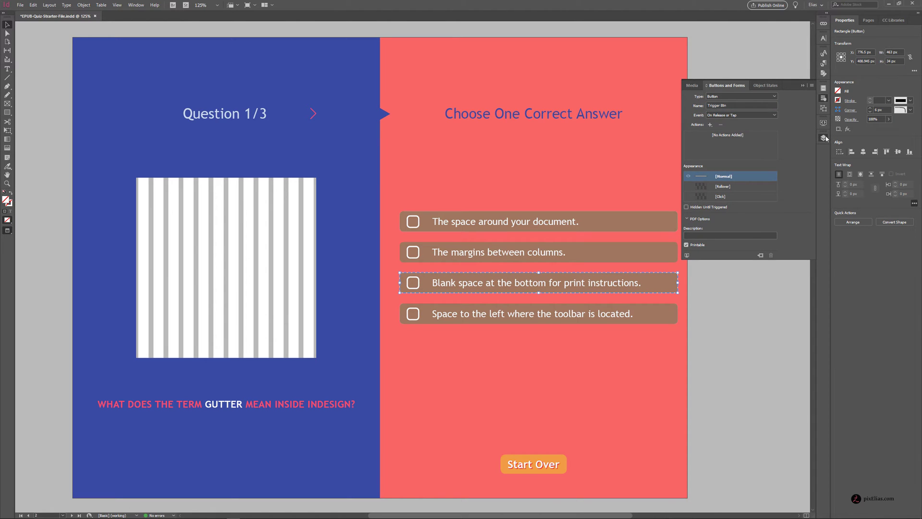
pyautogui.click(823, 138)
pyautogui.click(724, 192)
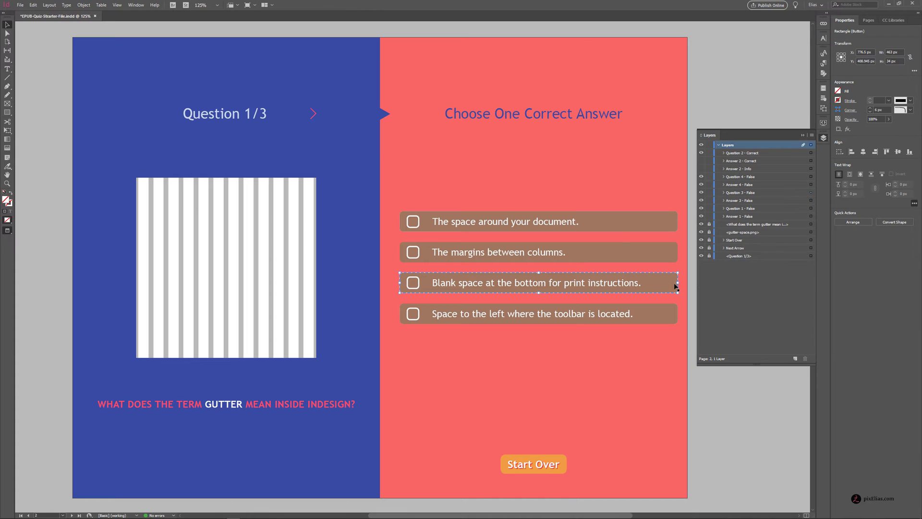
# - Convert the Empty Frame in the Question 4 - False group to a button named Trigger Btn
pyautogui.click(668, 319)
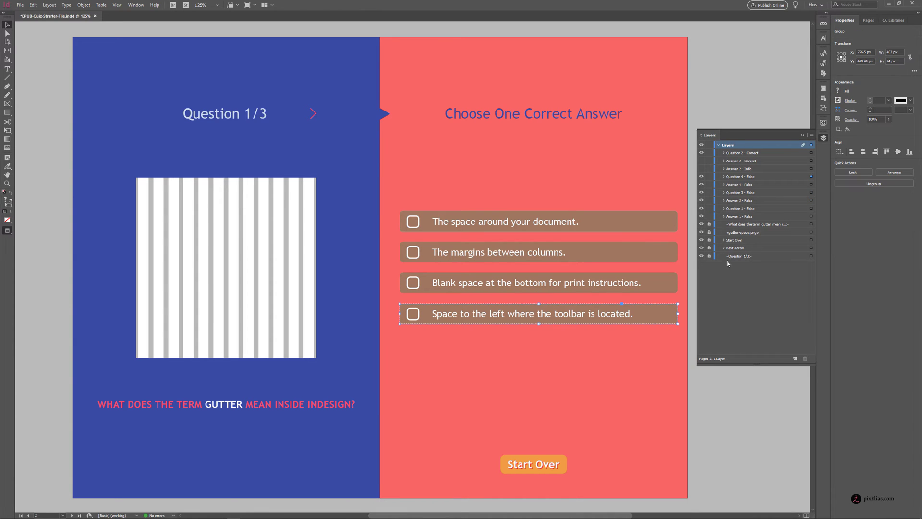
pyautogui.click(723, 176)
pyautogui.click(730, 186)
pyautogui.click(811, 184)
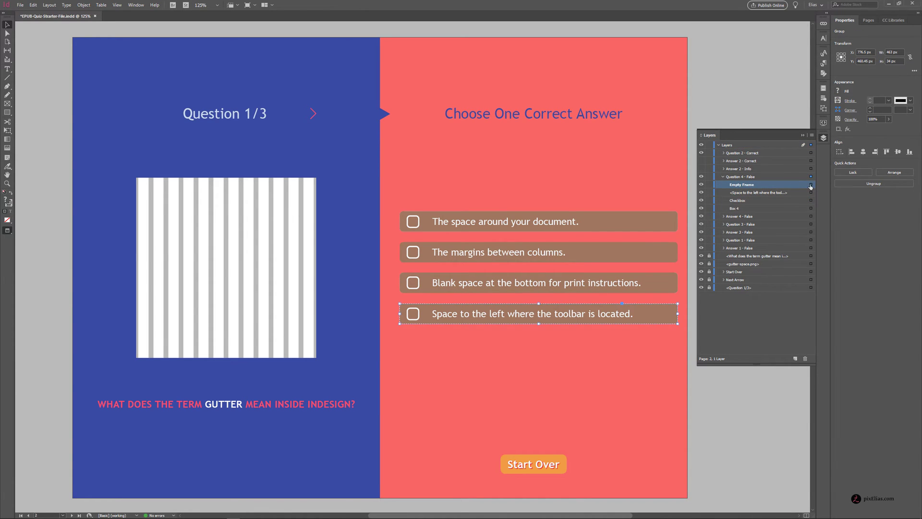
pyautogui.click(824, 100)
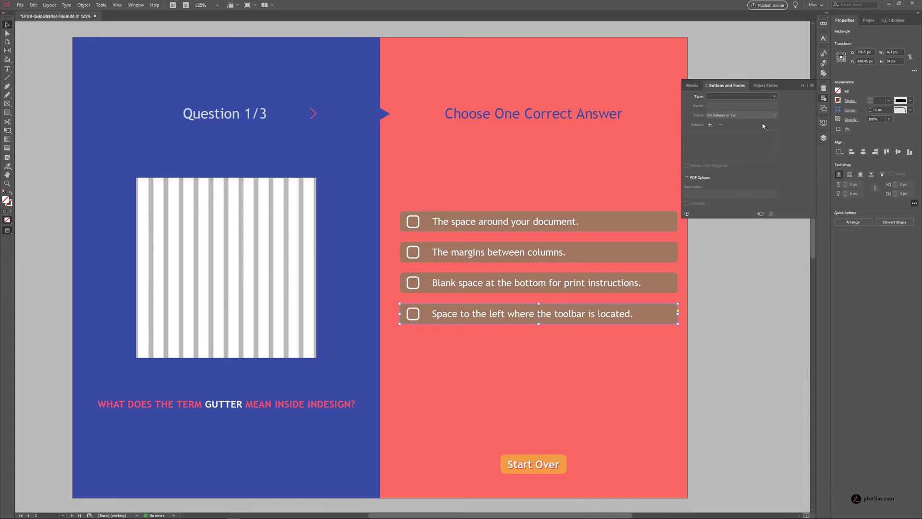
pyautogui.click(733, 99)
pyautogui.click(737, 103)
pyautogui.write('Tr')
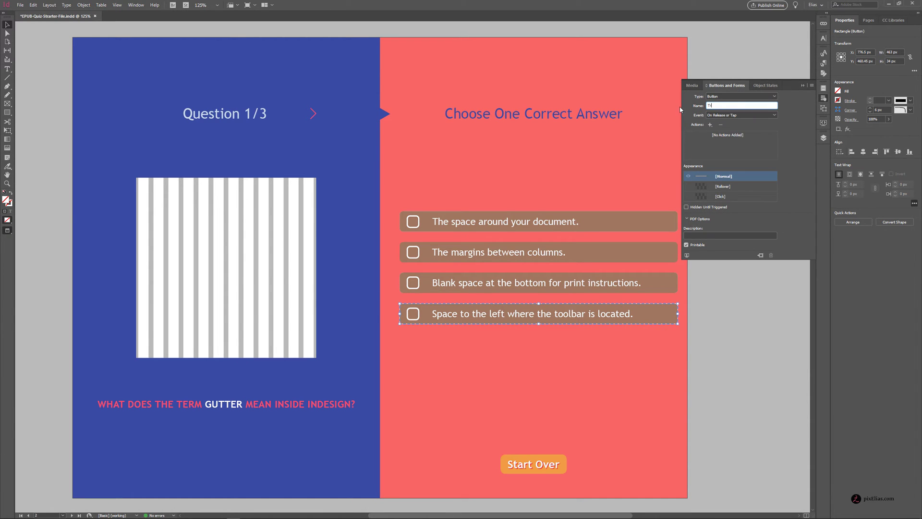
pyautogui.write('igger Btn')
pyautogui.press('Return')
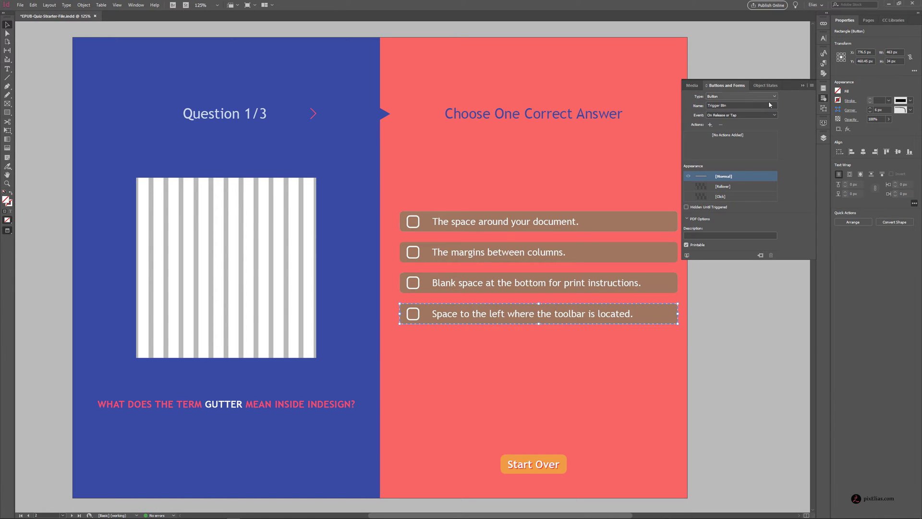
pyautogui.click(823, 139)
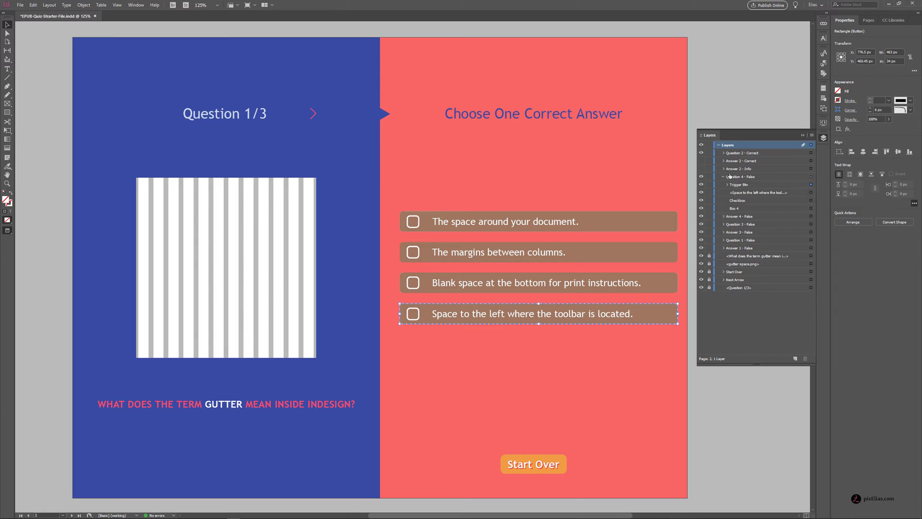
pyautogui.click(624, 380)
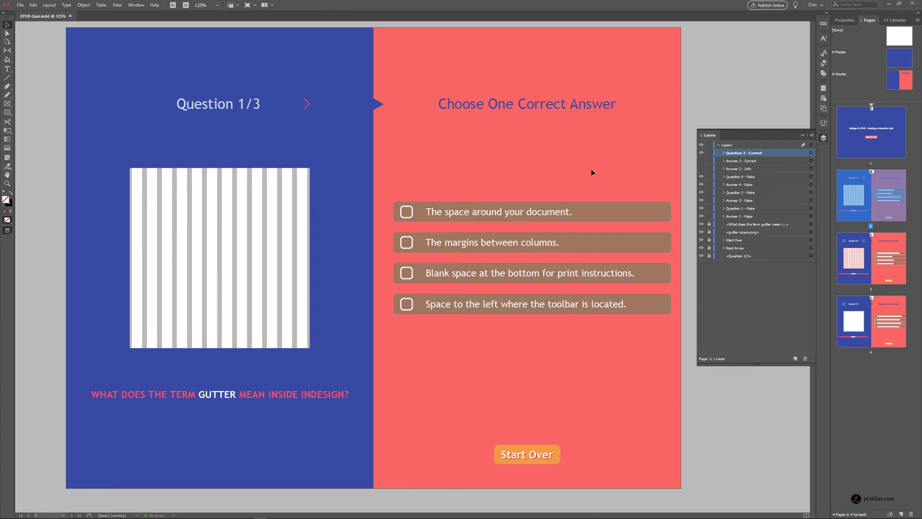
# - Combine the Question 1 - False and Answer 1 - False groups into a multi-state object named Question 1 MSO
pyautogui.moveTo(591, 172); pyautogui.dragTo(619, 207)
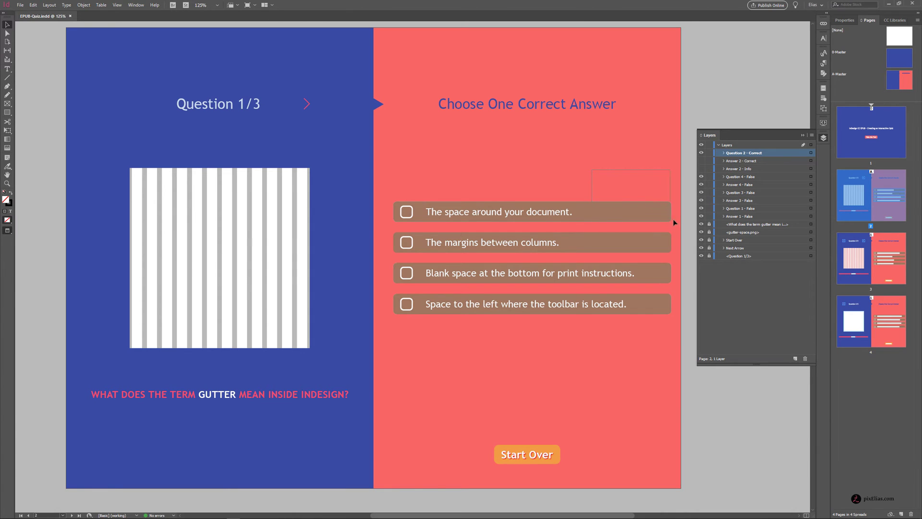
pyautogui.moveTo(674, 222); pyautogui.dragTo(673, 224)
pyautogui.click(747, 210)
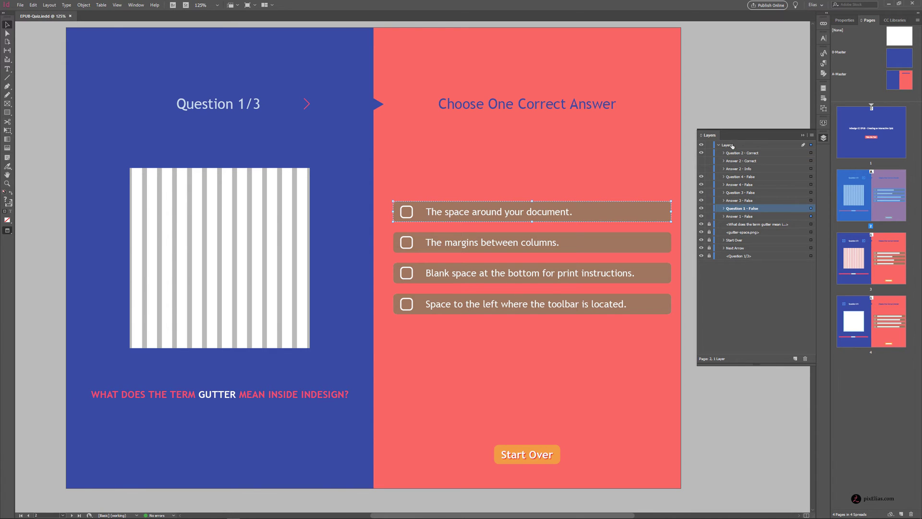
pyautogui.keyDown('shift'); pyautogui.click(750, 216); pyautogui.keyUp('shift')
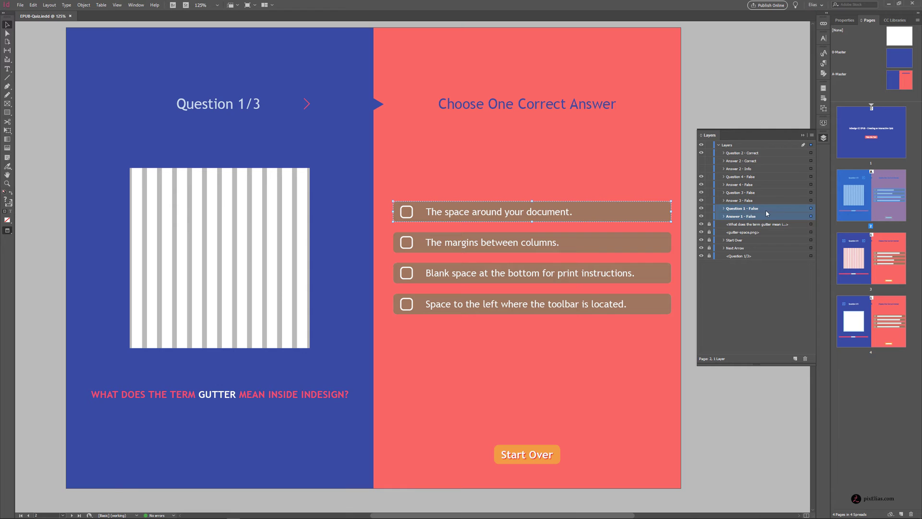
pyautogui.click(136, 6)
pyautogui.moveTo(189, 104)
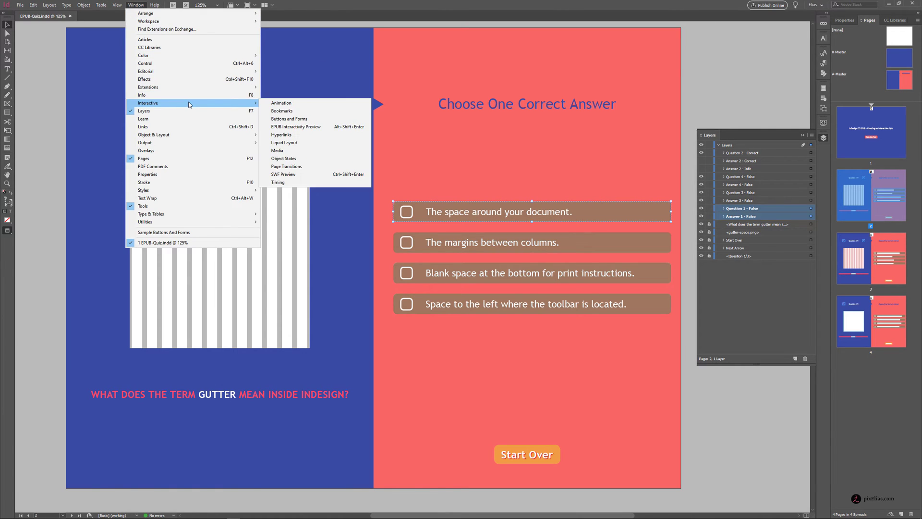
pyautogui.click(332, 159)
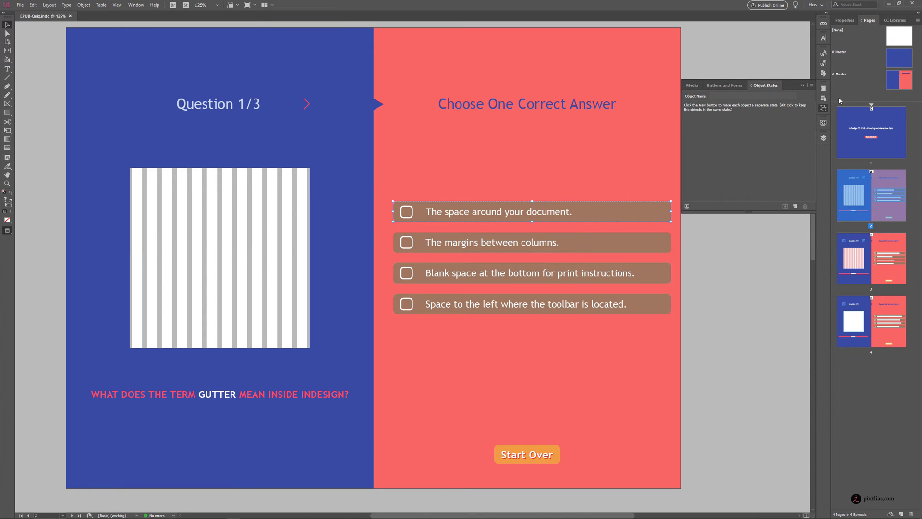
pyautogui.click(795, 207)
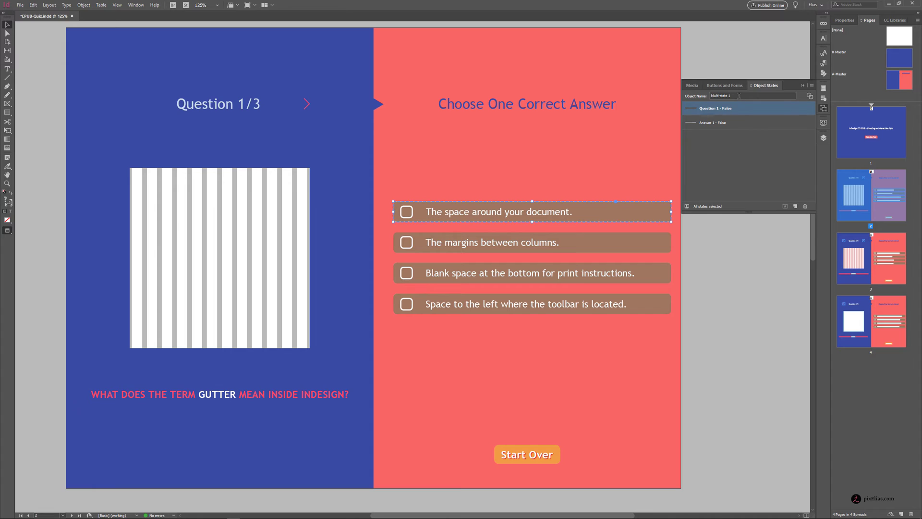
pyautogui.moveTo(738, 96); pyautogui.dragTo(685, 96)
pyautogui.write('Question 1 MSO')
# - Show the hidden Answer 2 - Correct and Answer 2 - Info groups and combine them with Question 2 - Correct into a multi-state object named Question 2 MSO
pyautogui.click(823, 137)
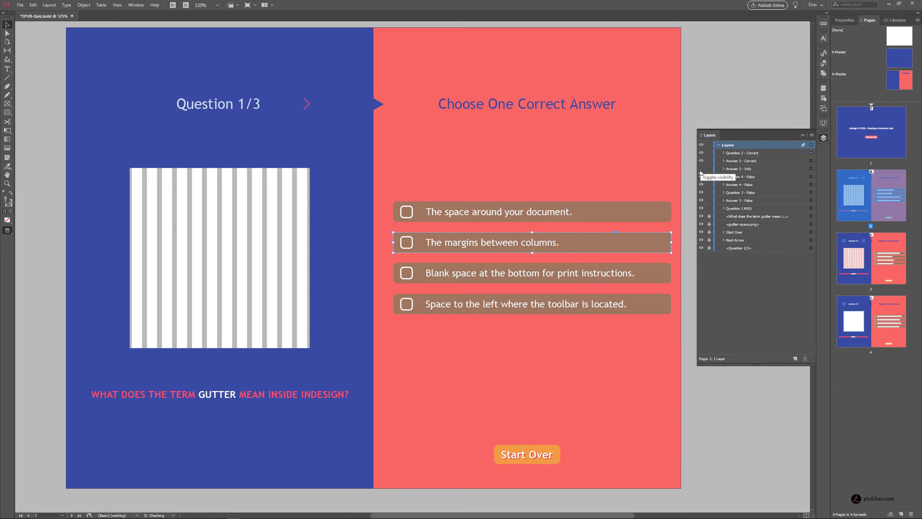
pyautogui.click(701, 169)
pyautogui.click(761, 153)
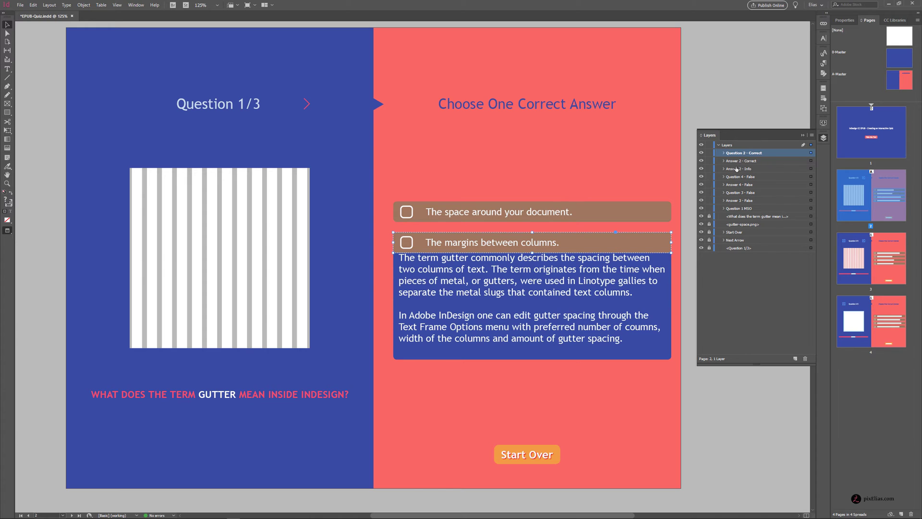
pyautogui.keyDown('shift'); pyautogui.click(811, 169); pyautogui.keyUp('shift')
pyautogui.keyDown('shift'); pyautogui.click(791, 169); pyautogui.keyUp('shift')
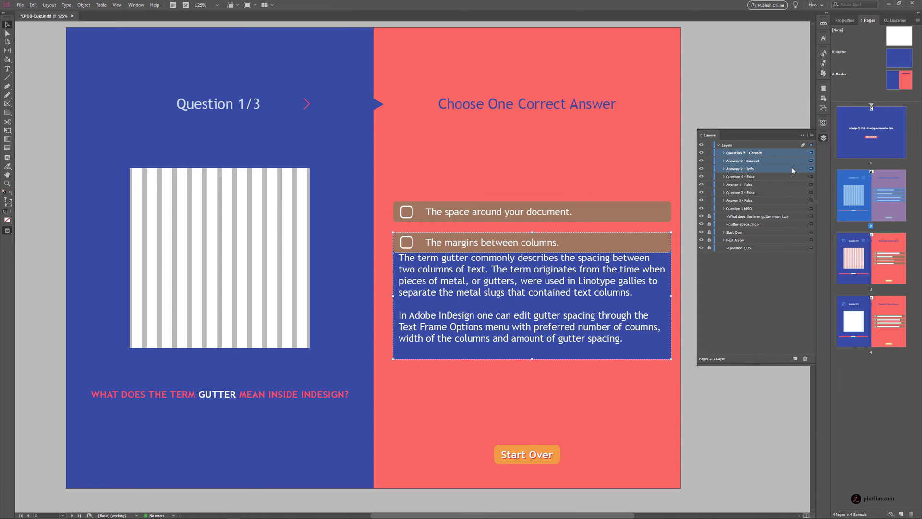
pyautogui.click(824, 110)
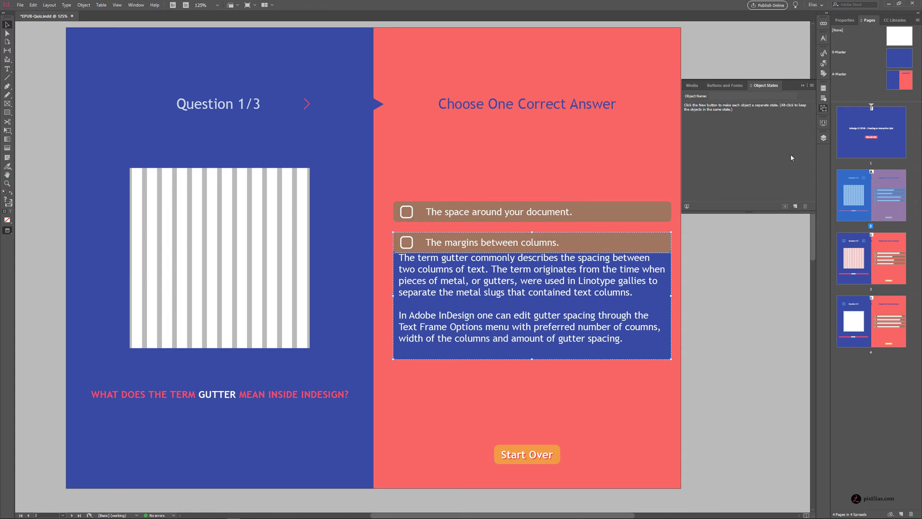
pyautogui.click(795, 206)
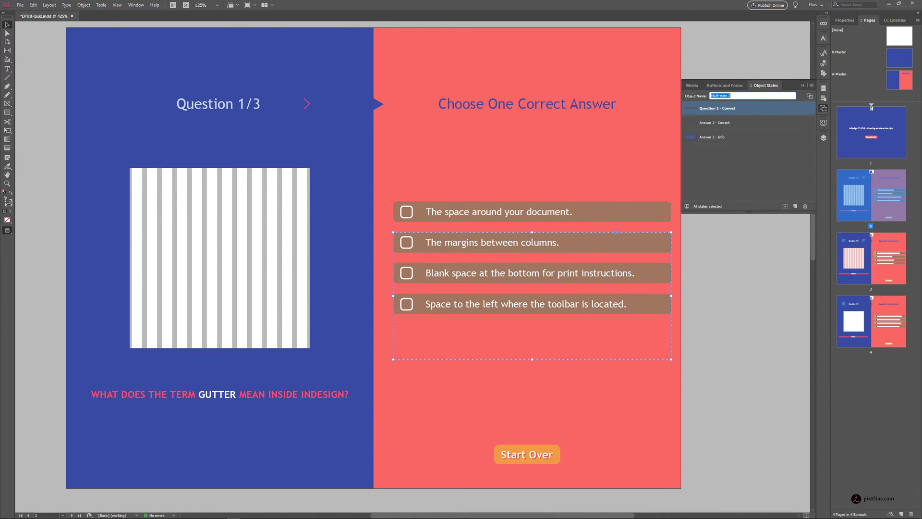
pyautogui.write('Question 1_MSO')
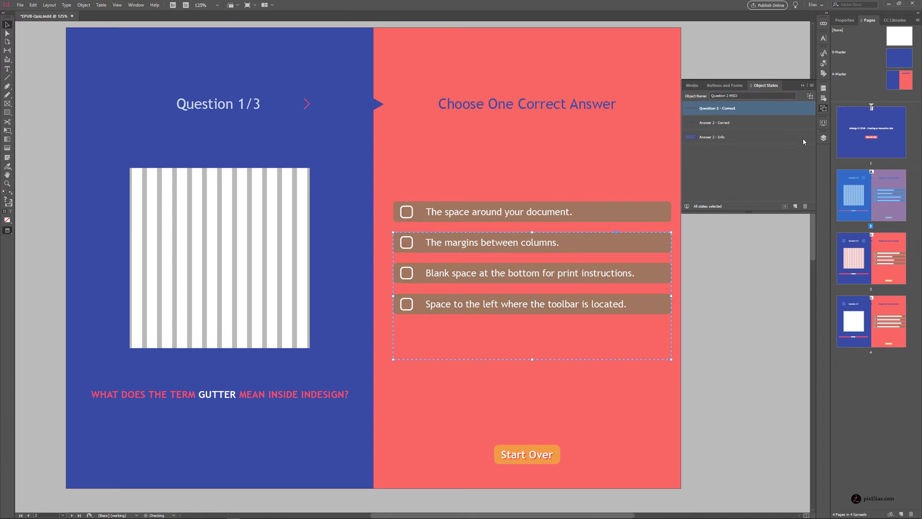
# - Combine the Question 3 - False and Answer 3 - False groups into a multi-state object named Question 3 MSO
pyautogui.click(823, 138)
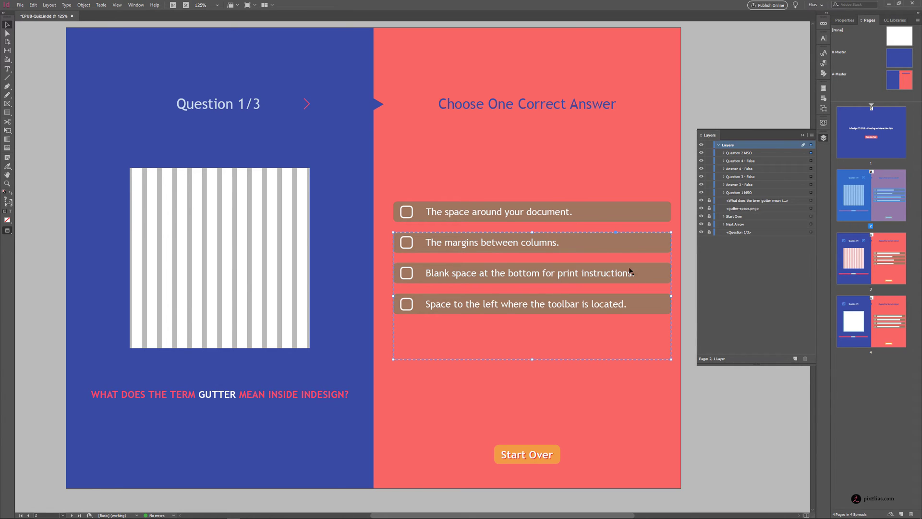
pyautogui.click(663, 267)
pyautogui.click(771, 177)
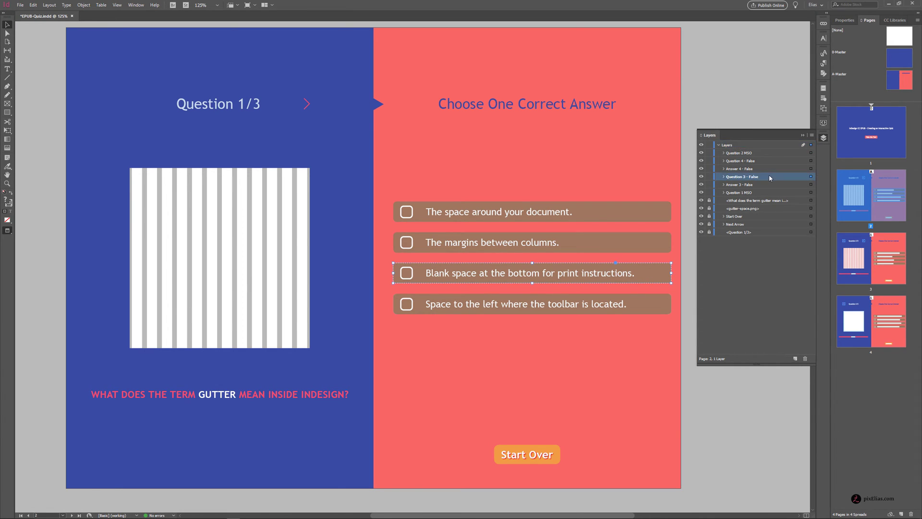
pyautogui.keyDown('shift'); pyautogui.click(768, 185); pyautogui.keyUp('shift')
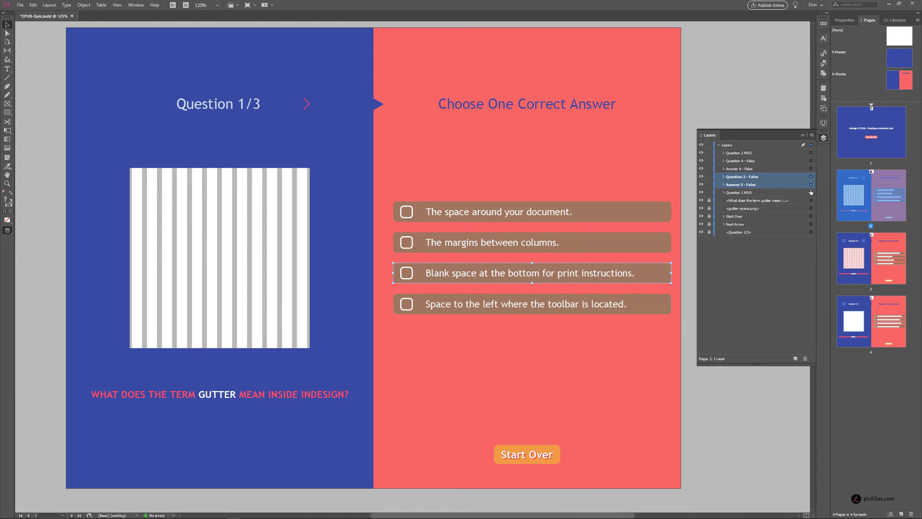
pyautogui.click(824, 108)
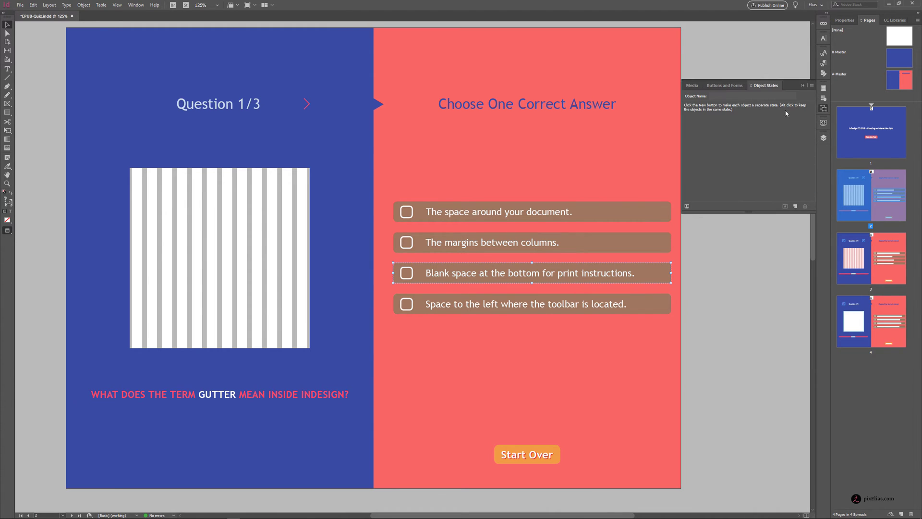
pyautogui.click(795, 206)
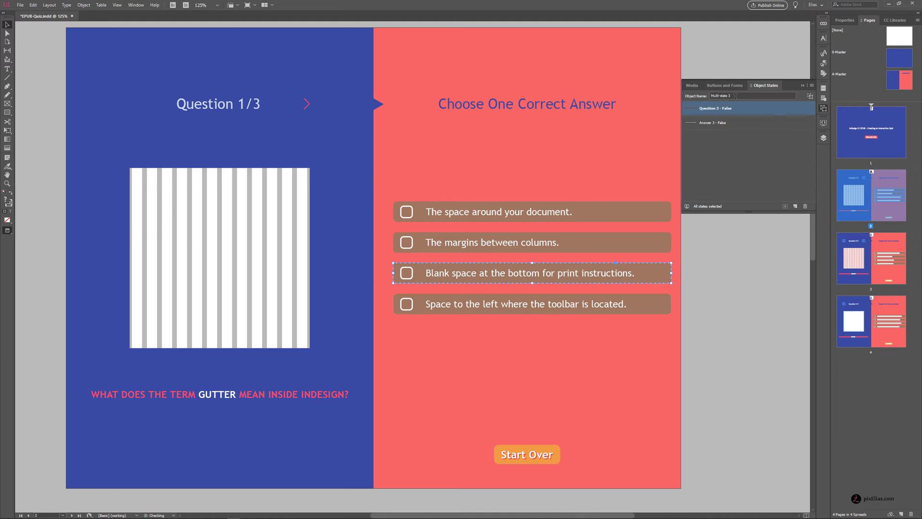
pyautogui.doubleClick(730, 96)
pyautogui.write('Question 1 MSO')
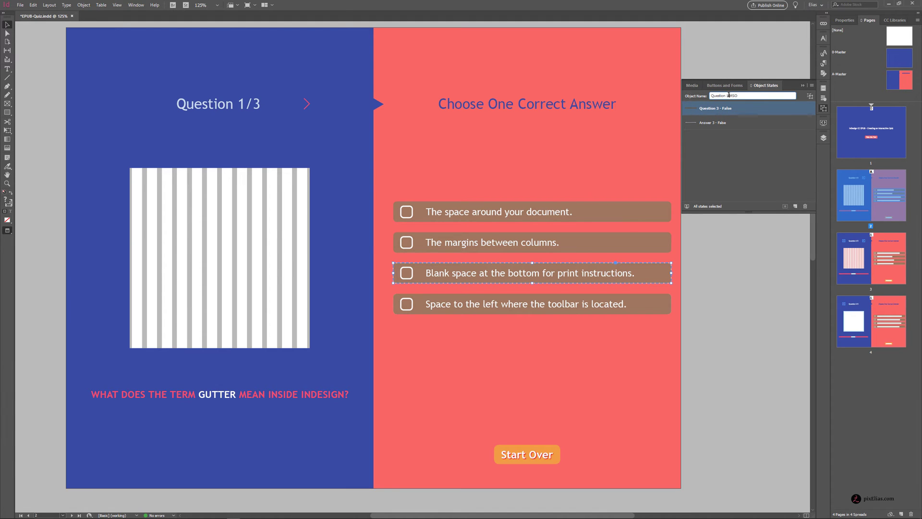
pyautogui.doubleClick(727, 95)
pyautogui.write('3')
pyautogui.press('Return')
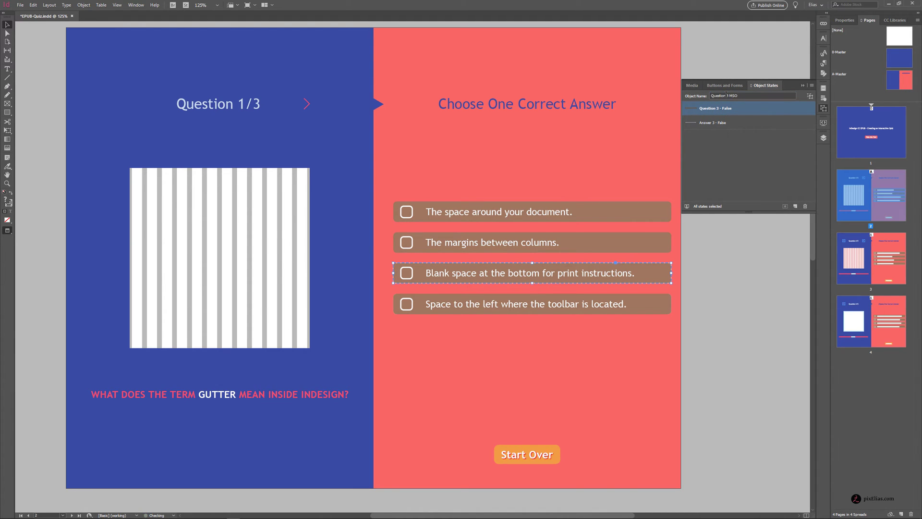
# - Combine the Question 4 - False and Answer 4 - False groups into a multi-state object named Question 4 MSO
pyautogui.click(823, 138)
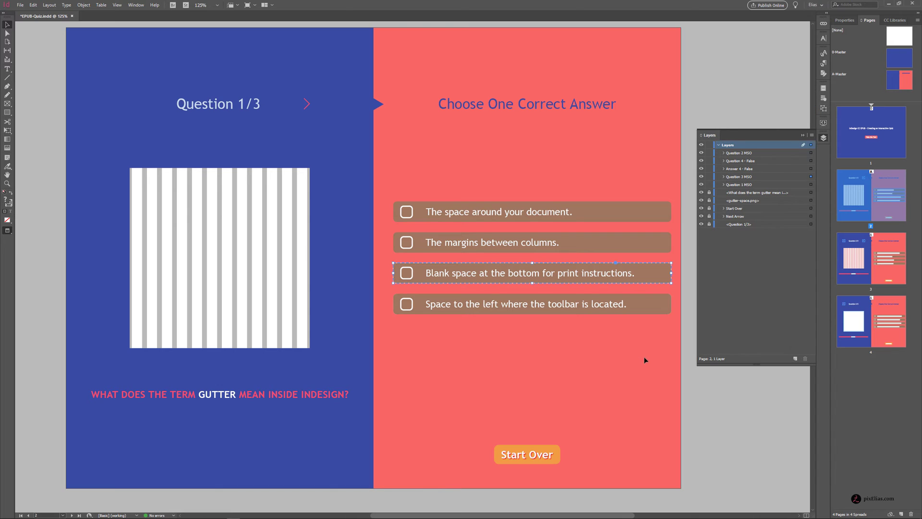
pyautogui.moveTo(616, 294); pyautogui.dragTo(672, 309)
pyautogui.click(754, 161)
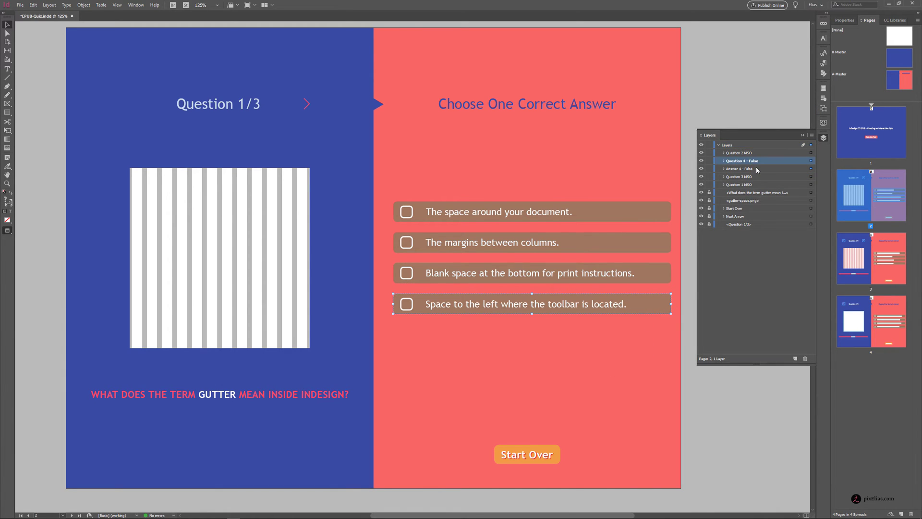
pyautogui.keyDown('shift'); pyautogui.click(776, 169); pyautogui.keyUp('shift')
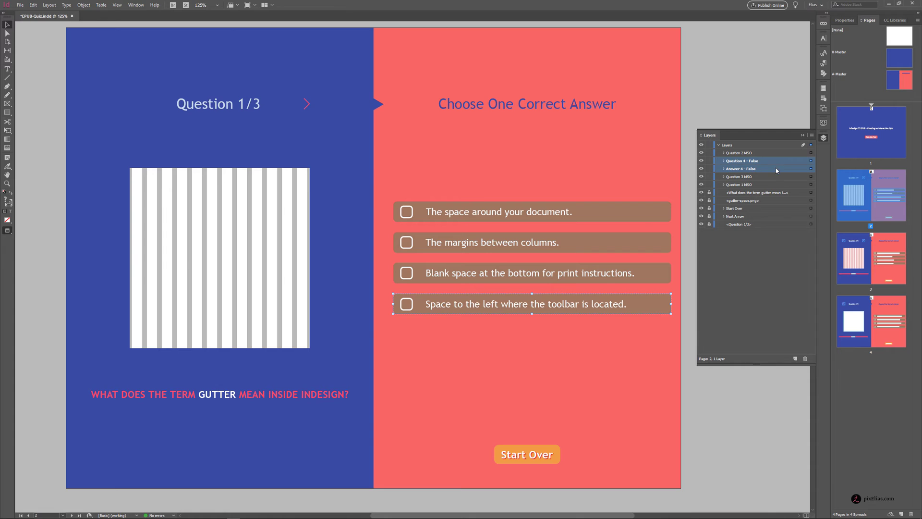
pyautogui.click(823, 108)
pyautogui.click(793, 206)
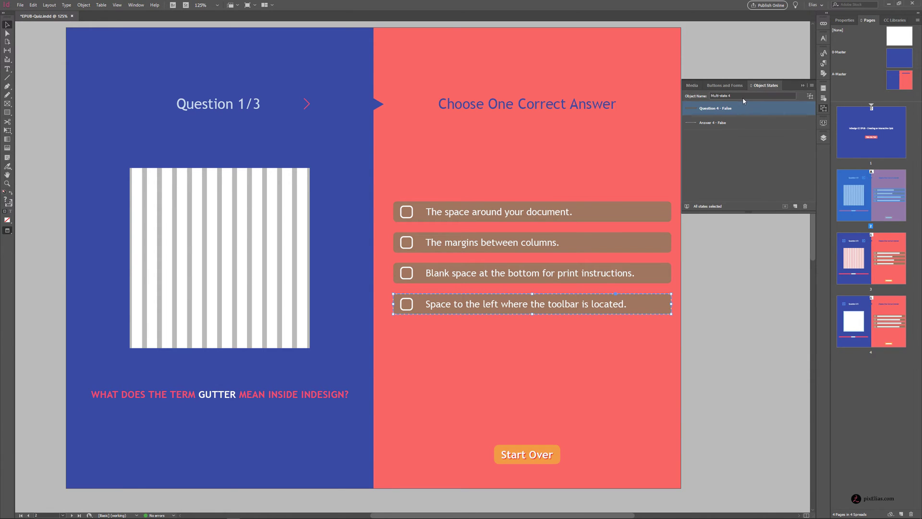
pyautogui.write('Question 4 MSO')
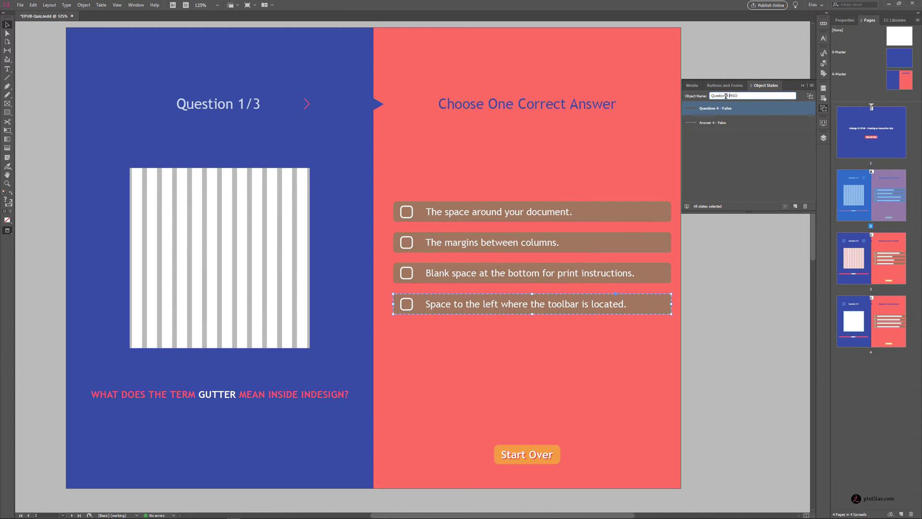
pyautogui.press('Return')
# - Inspect the contents of the Question 2 MSO and switch it to its Answer 2 - Correct state
pyautogui.click(823, 138)
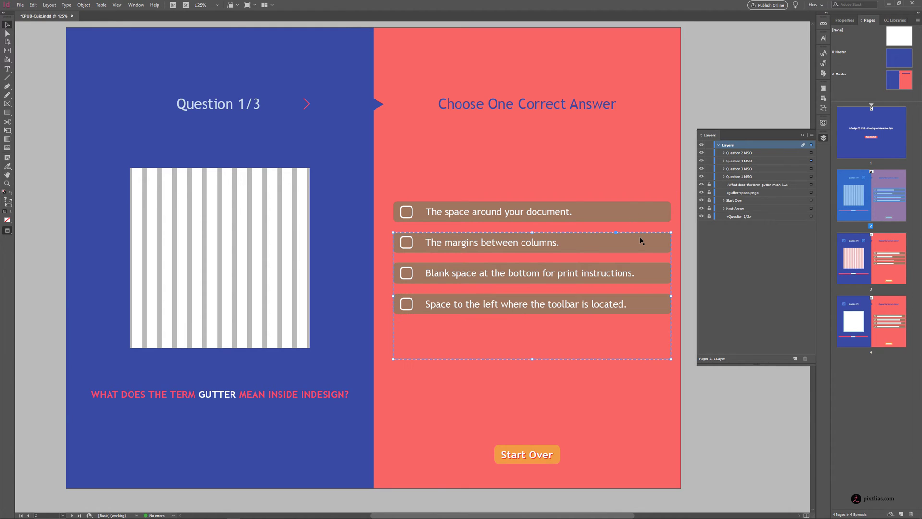
pyautogui.click(724, 153)
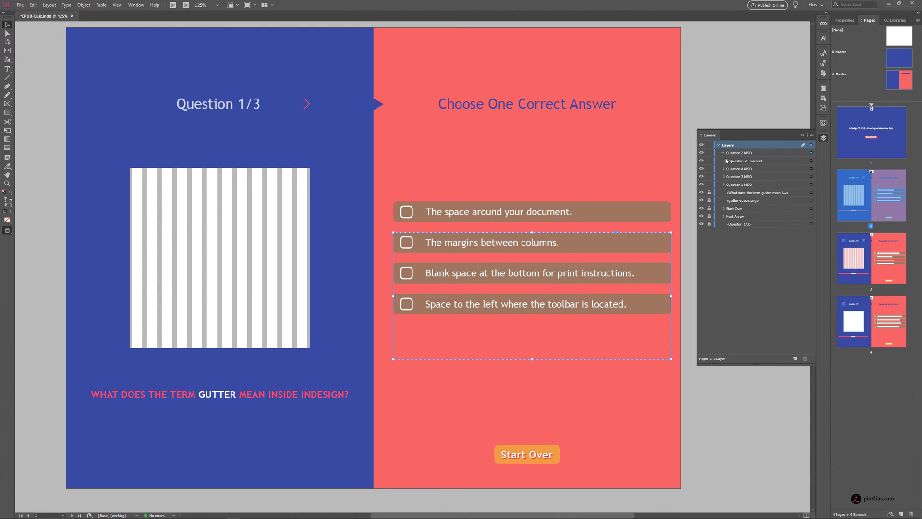
pyautogui.click(726, 161)
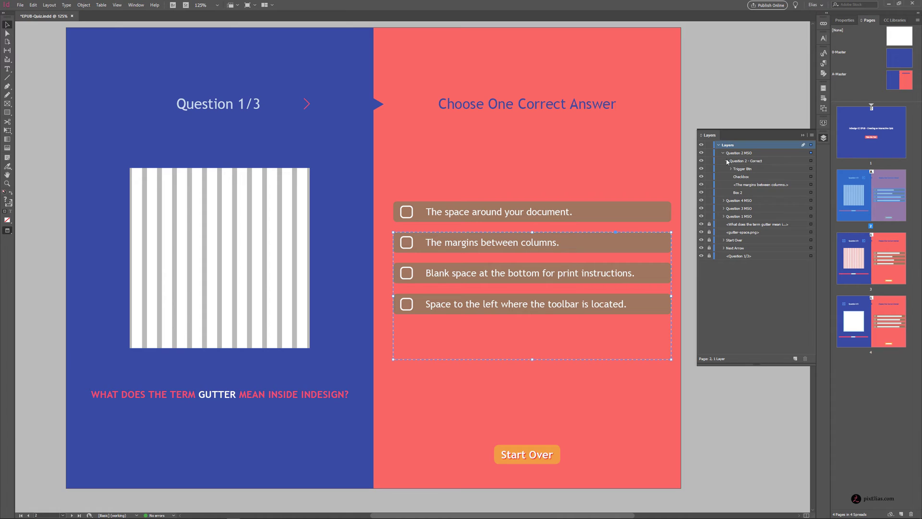
pyautogui.click(723, 152)
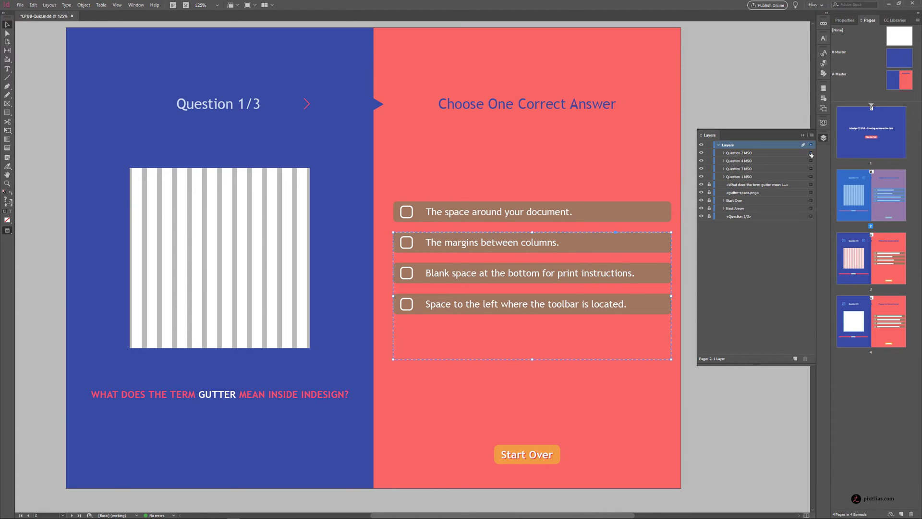
pyautogui.click(824, 108)
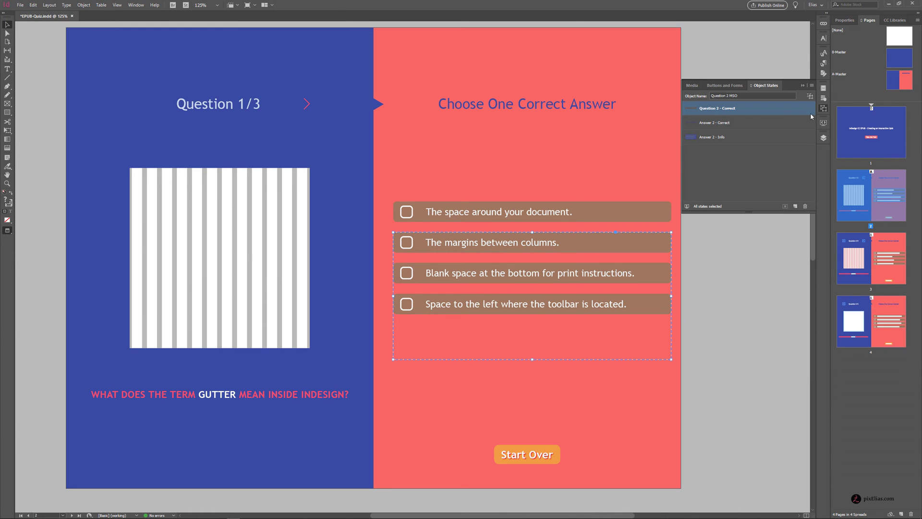
pyautogui.click(735, 124)
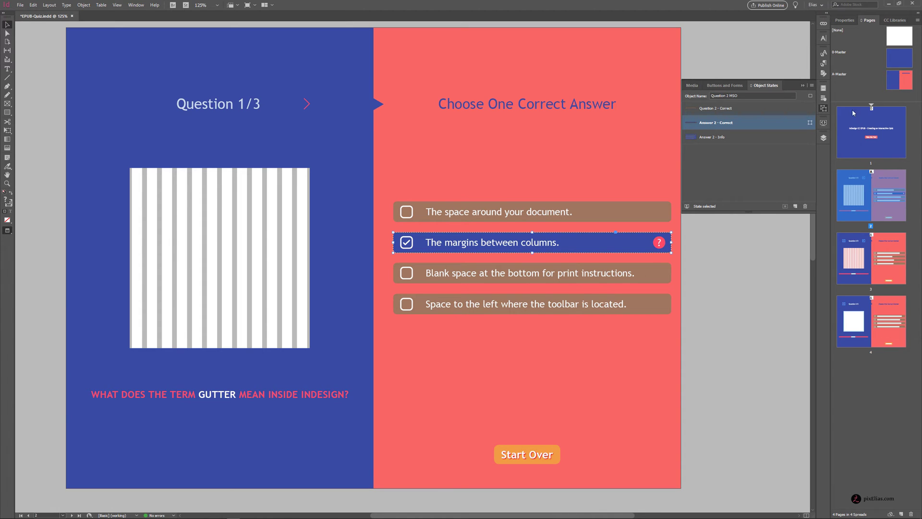
# - Convert the Info Btn group in the Answer 2 - Correct state of Question 2 MSO into a button named Trigger Info Btn
pyautogui.click(824, 139)
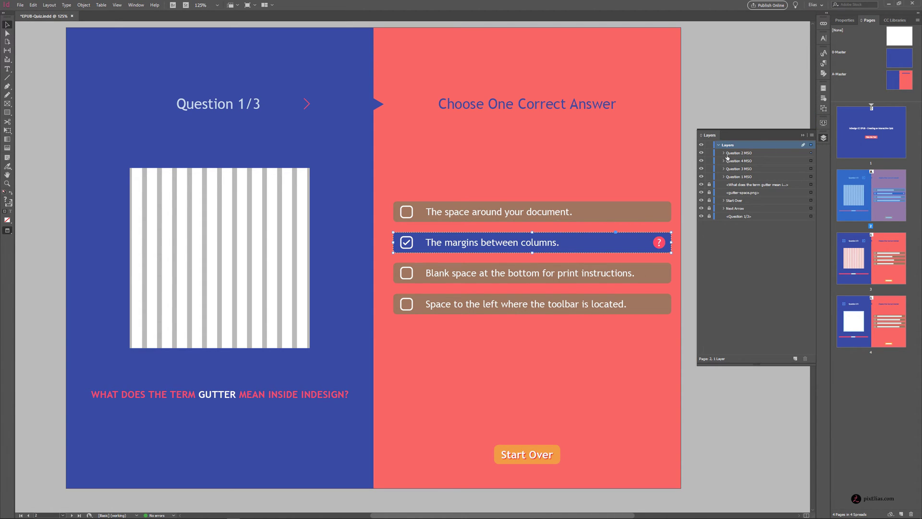
pyautogui.click(724, 152)
pyautogui.click(729, 161)
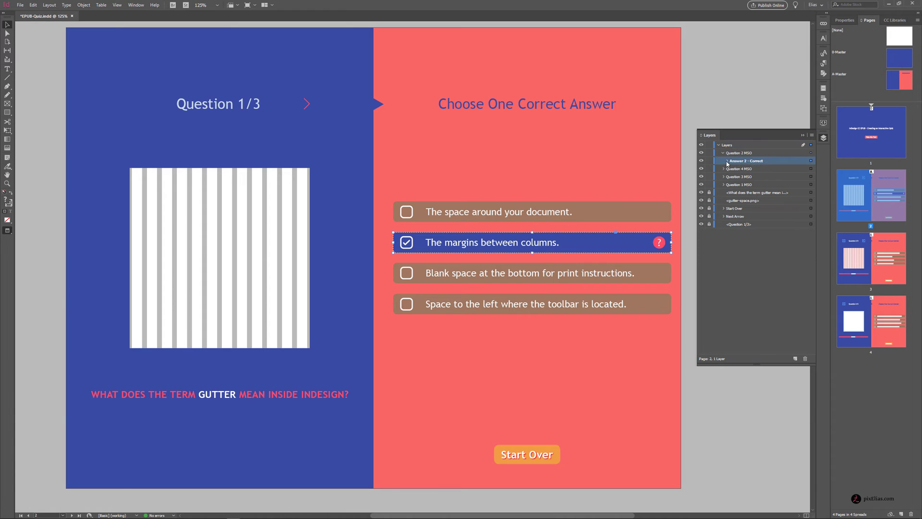
pyautogui.click(727, 160)
pyautogui.click(740, 169)
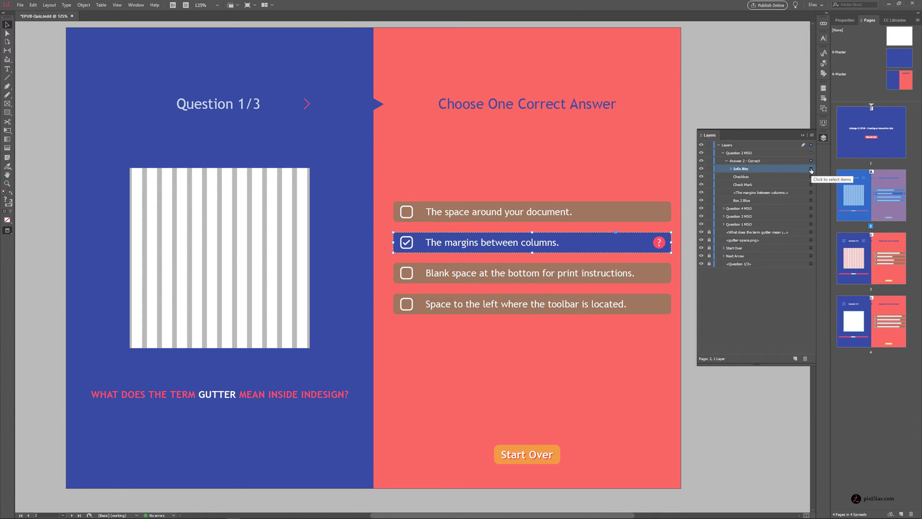
pyautogui.click(811, 169)
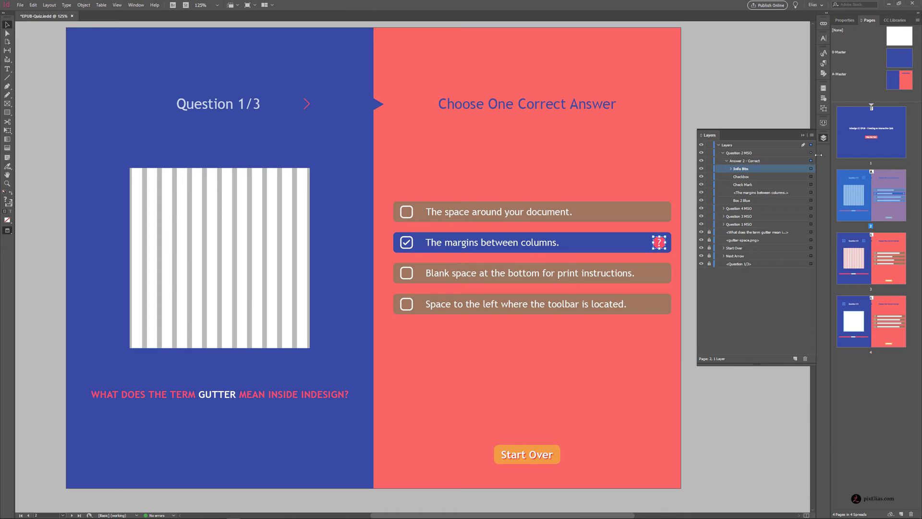
pyautogui.click(824, 99)
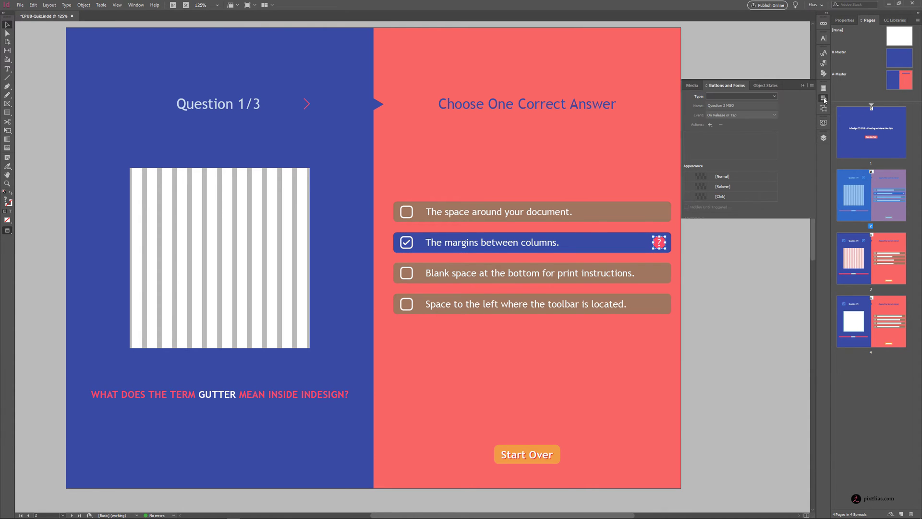
pyautogui.click(734, 96)
pyautogui.click(733, 104)
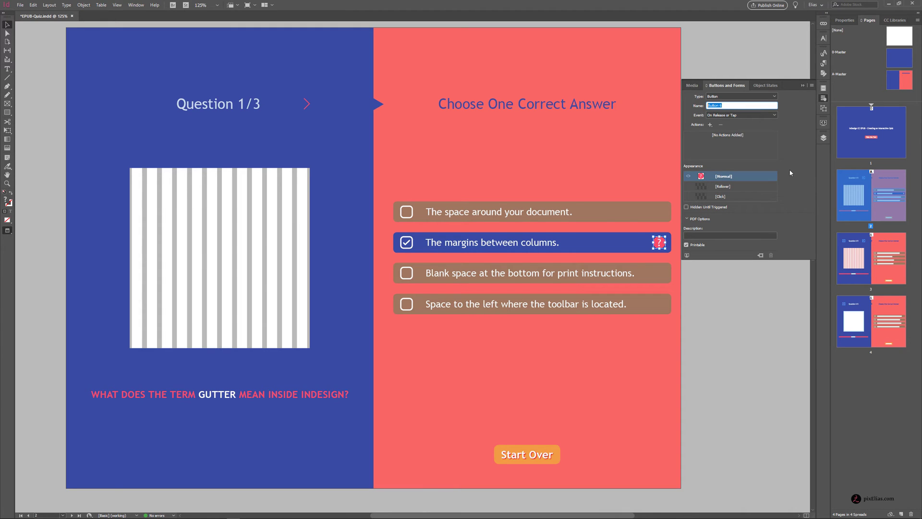
pyautogui.write('Trigger Info Btn')
pyautogui.press('Return')
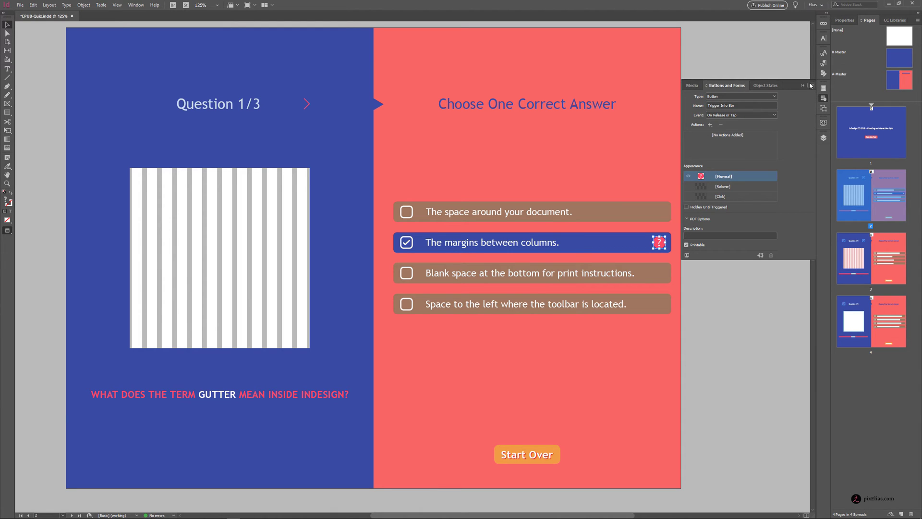
pyautogui.click(802, 86)
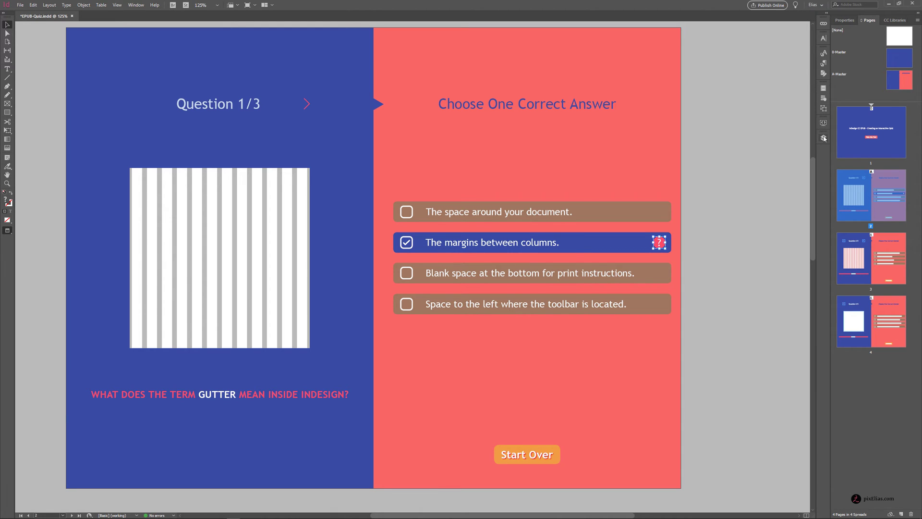
# - Switch the Question 2 MSO back to its Question 2 - Correct state and collapse its layer contents
pyautogui.click(822, 109)
pyautogui.click(643, 247)
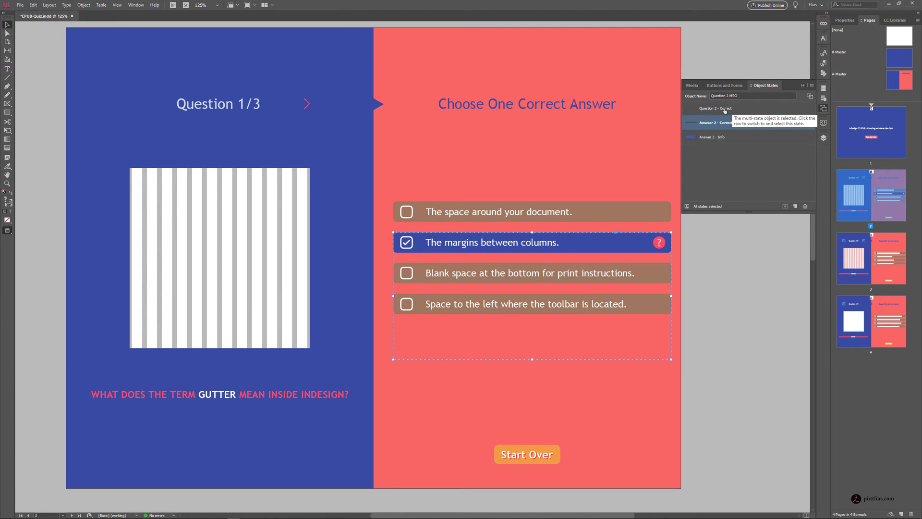
pyautogui.click(743, 108)
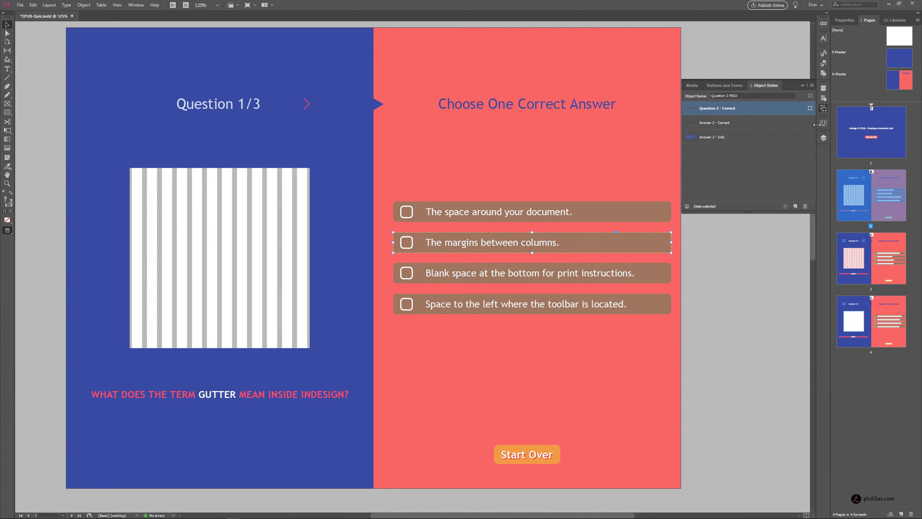
pyautogui.click(823, 140)
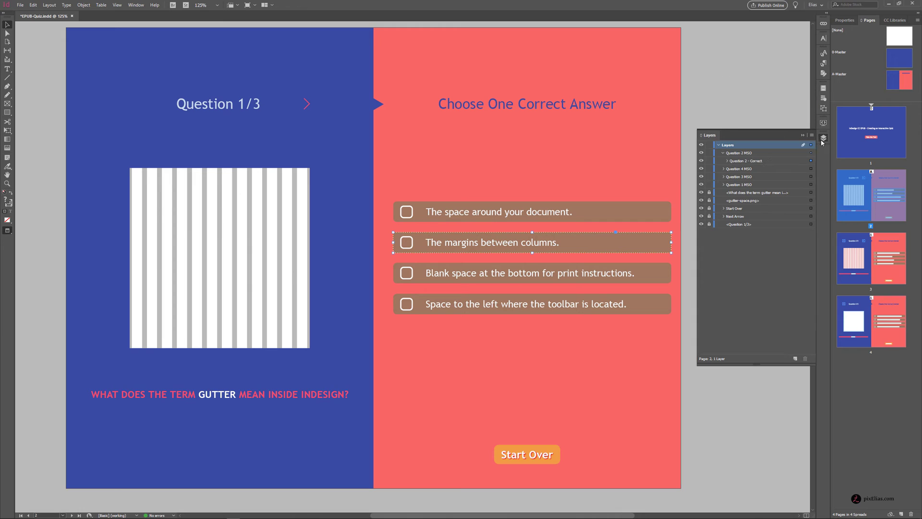
pyautogui.click(723, 152)
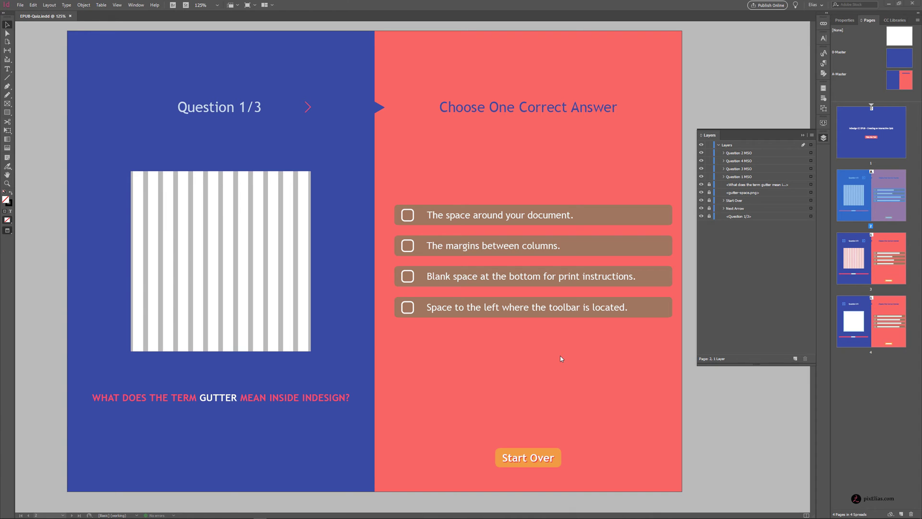
# - Add a Go To Next State action targeting Question 1 MSO to the Trigger Btn in its Question 1 - False state
pyautogui.click(742, 177)
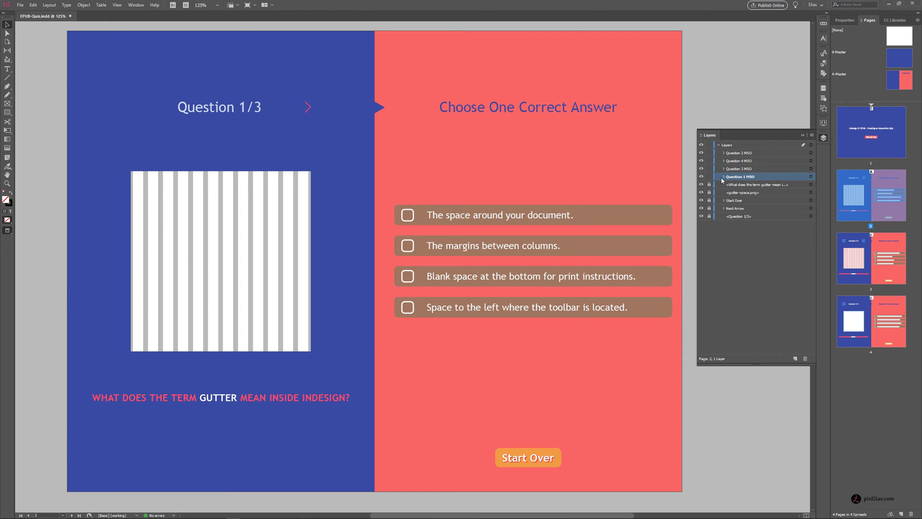
pyautogui.click(724, 177)
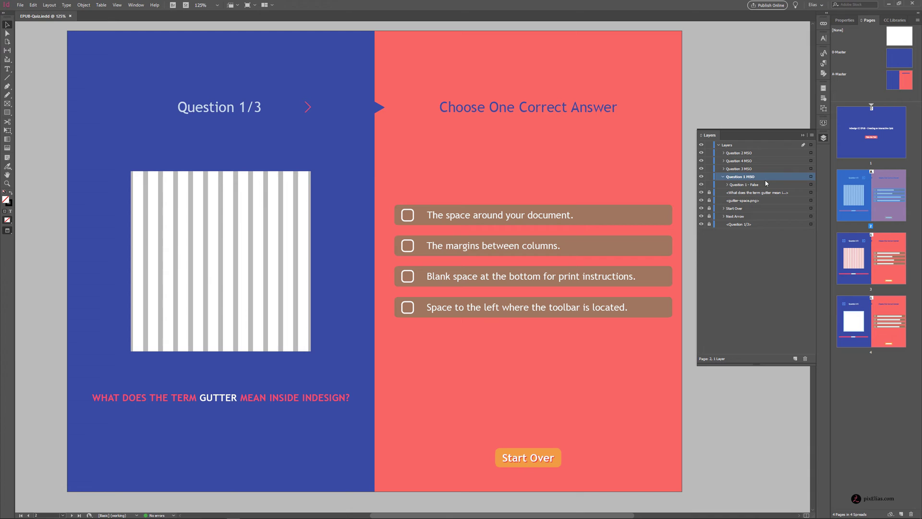
pyautogui.click(726, 185)
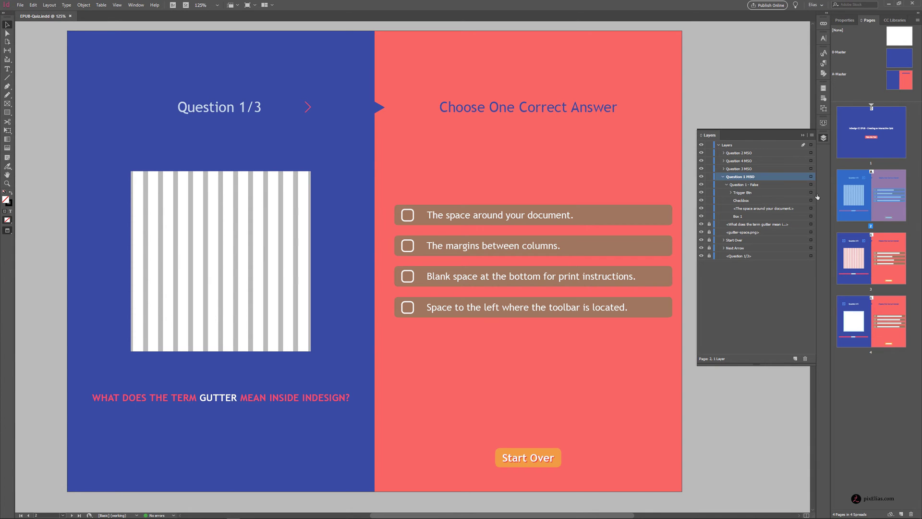
pyautogui.click(762, 193)
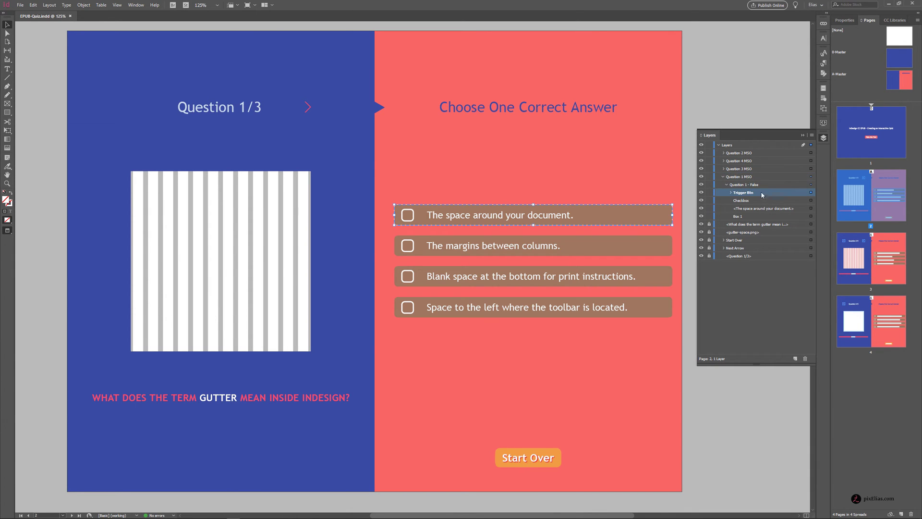
pyautogui.click(823, 99)
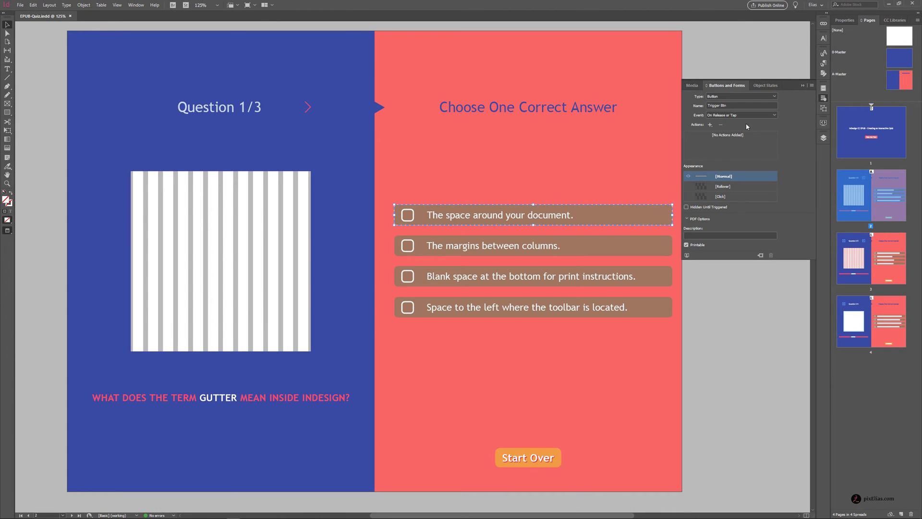
pyautogui.click(711, 124)
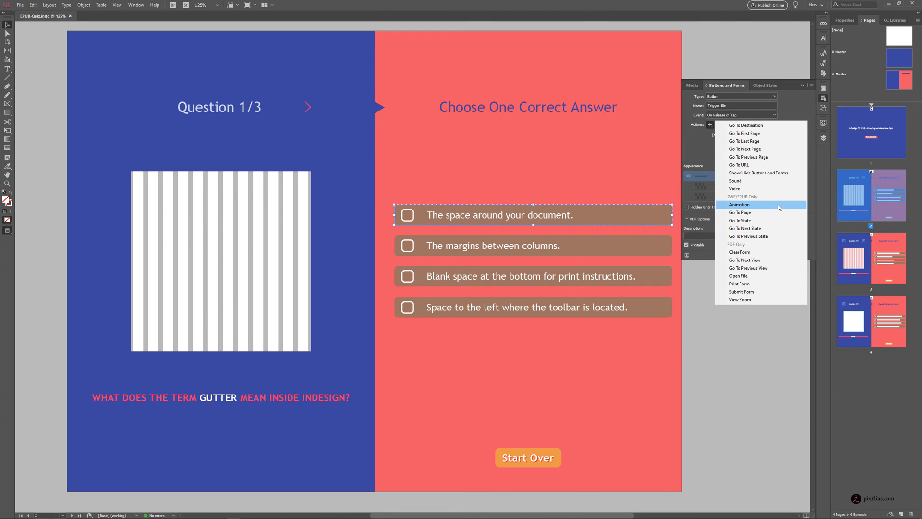
pyautogui.click(777, 230)
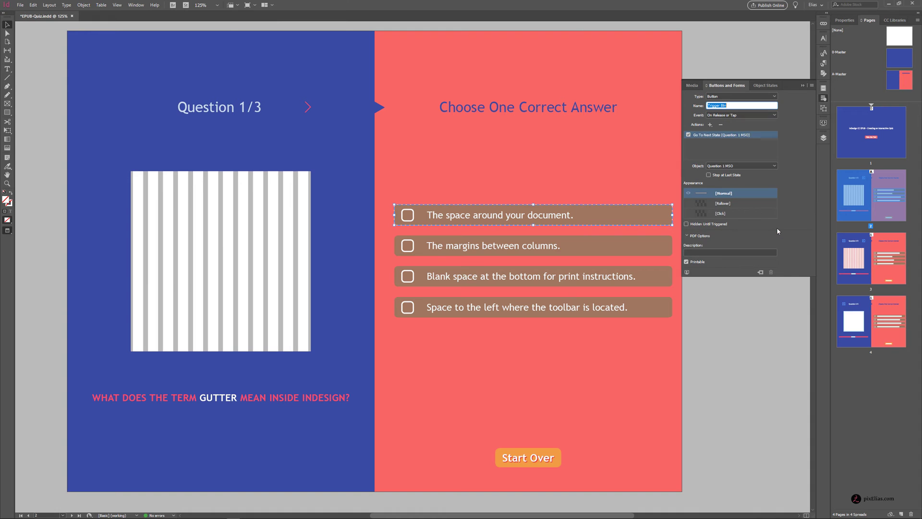
pyautogui.click(822, 138)
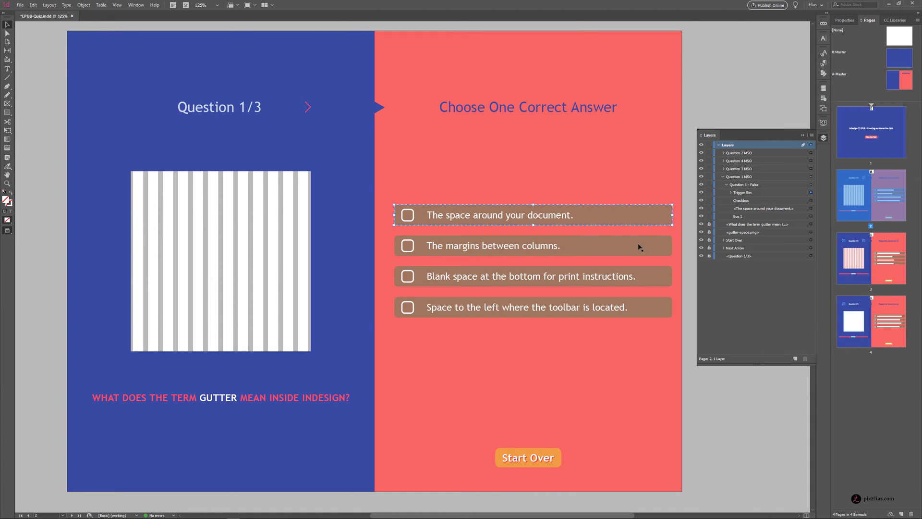
pyautogui.click(722, 177)
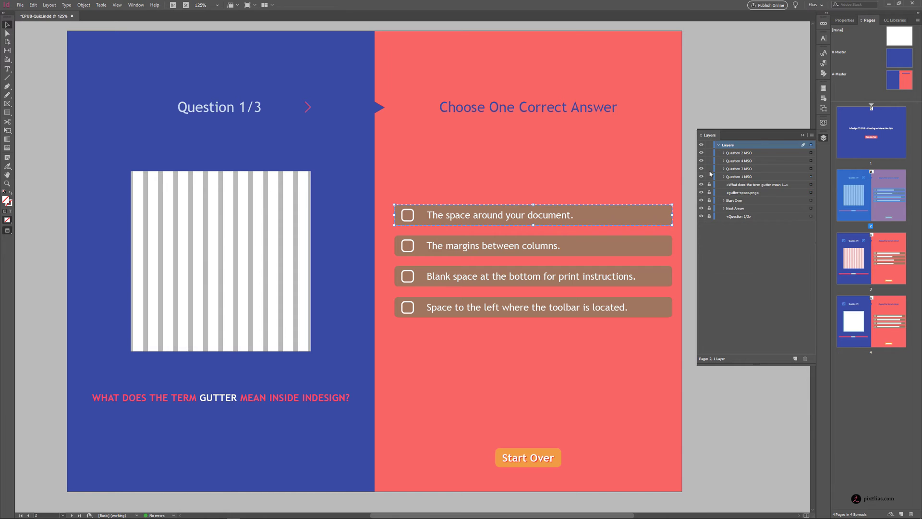
# - Give the Trigger Btn in the Question 2 - Correct state a Go To State action targeting Answer 2 - Correct of Question 2 MSO
pyautogui.click(642, 245)
pyautogui.click(734, 153)
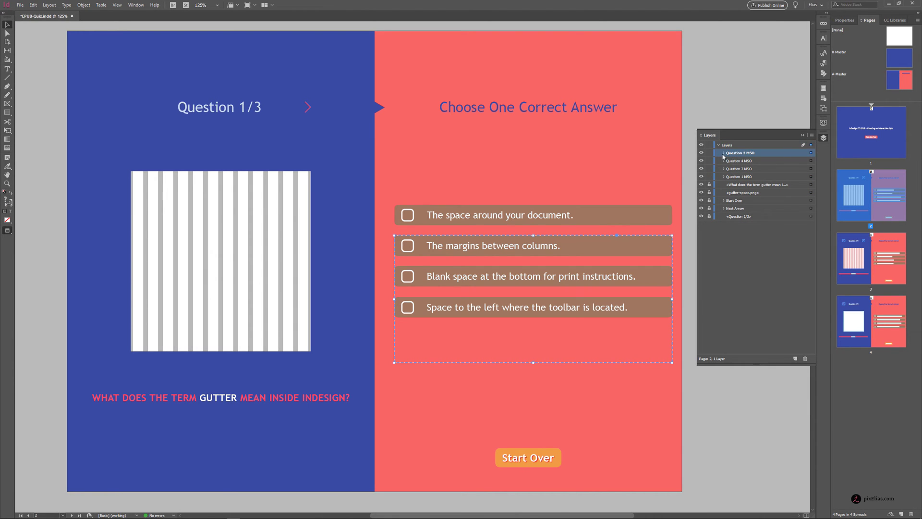
pyautogui.click(723, 152)
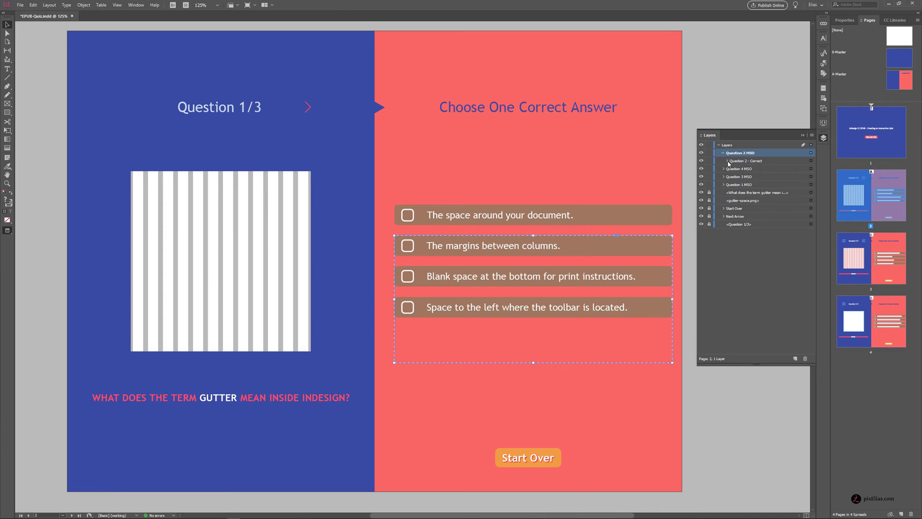
pyautogui.click(728, 162)
pyautogui.click(799, 169)
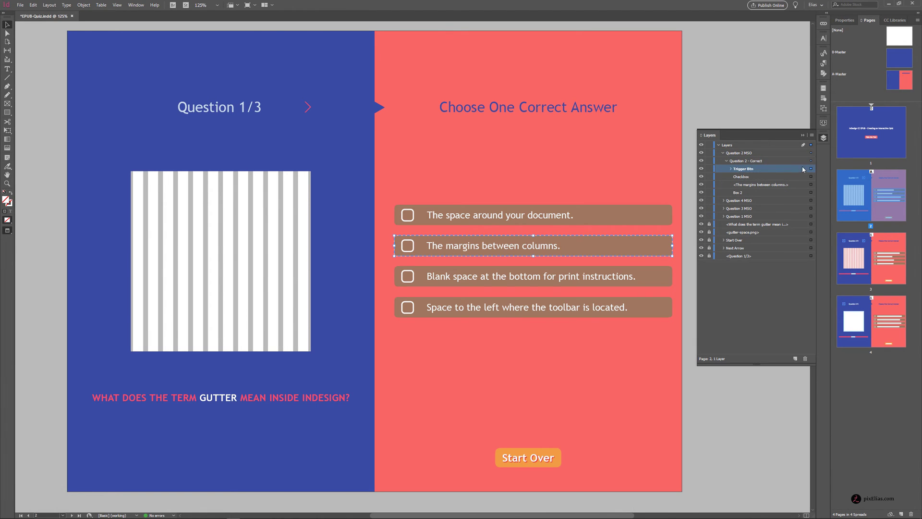
pyautogui.click(823, 98)
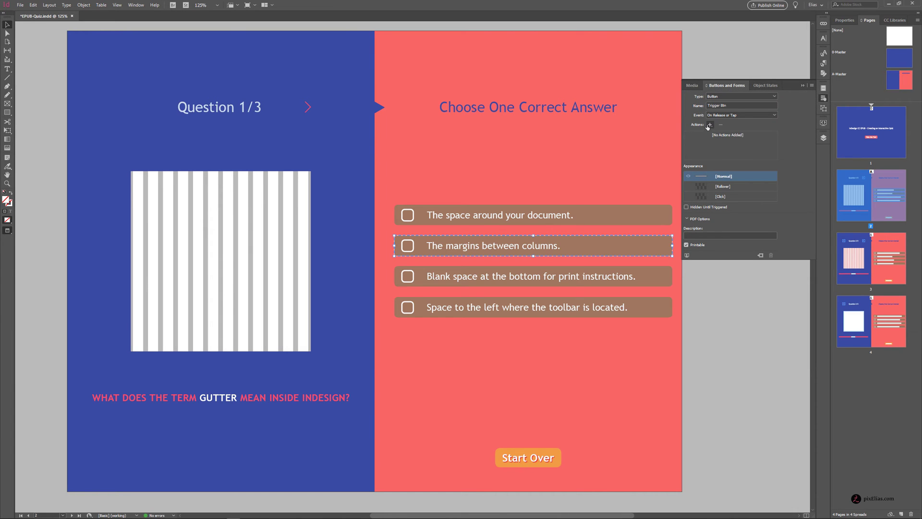
pyautogui.click(711, 125)
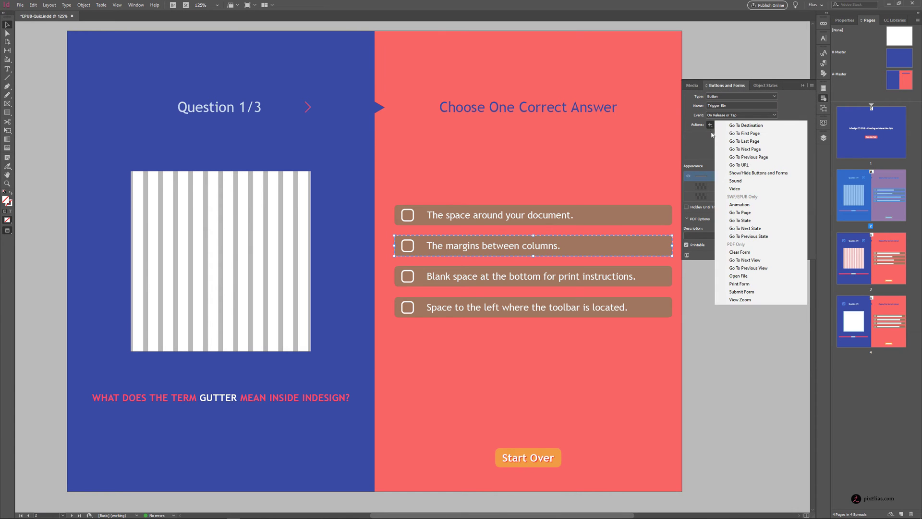
pyautogui.click(780, 222)
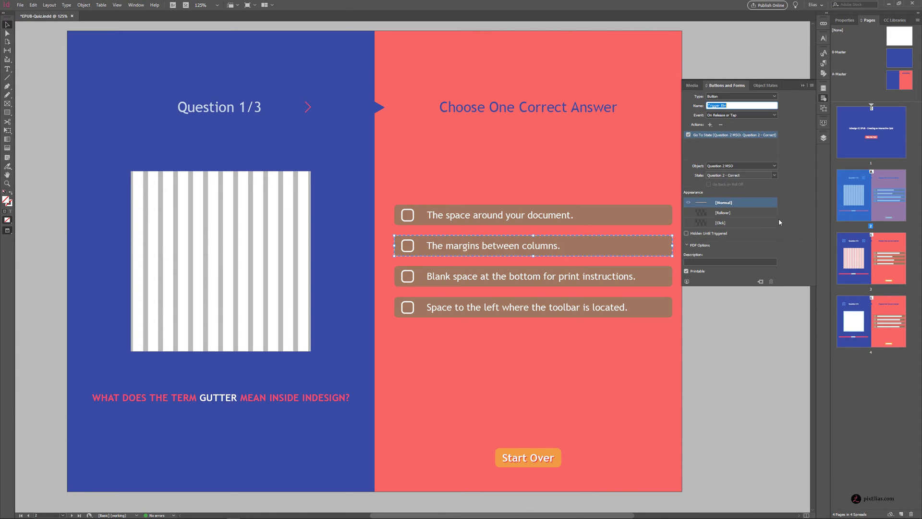
pyautogui.click(772, 175)
pyautogui.click(758, 202)
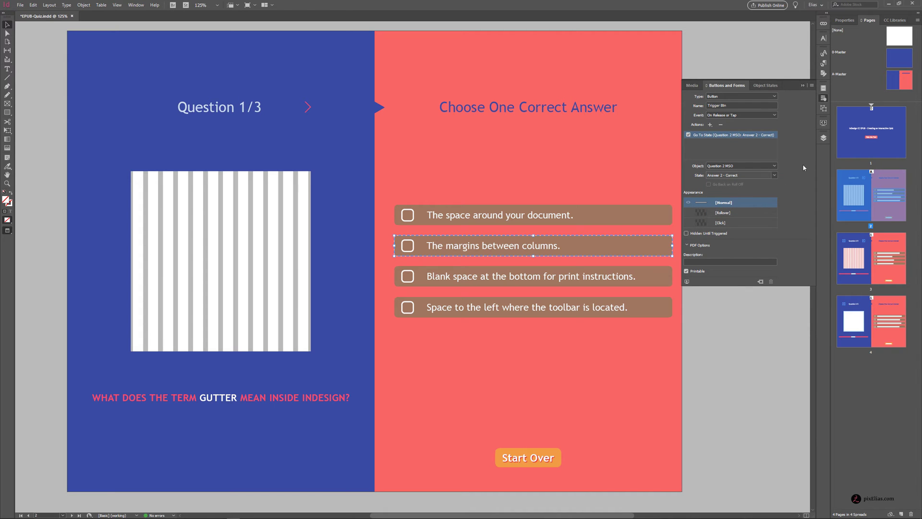
pyautogui.click(823, 139)
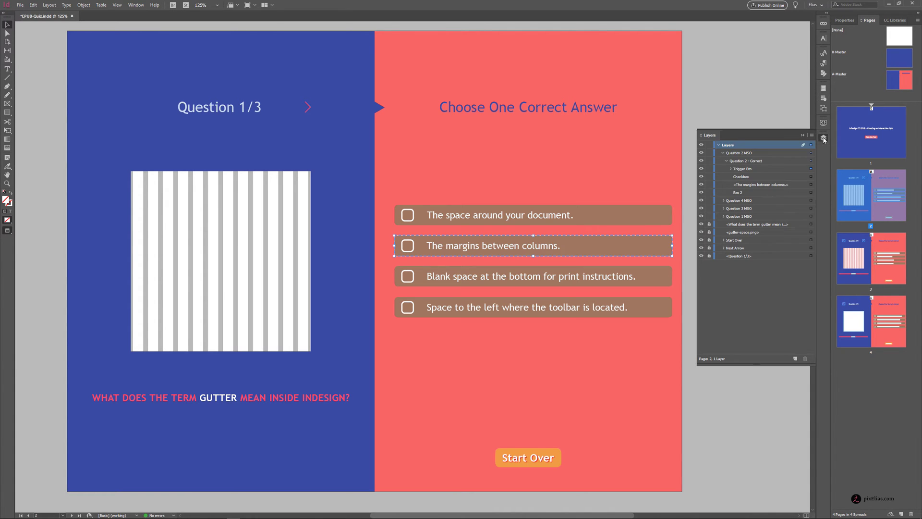
pyautogui.click(723, 153)
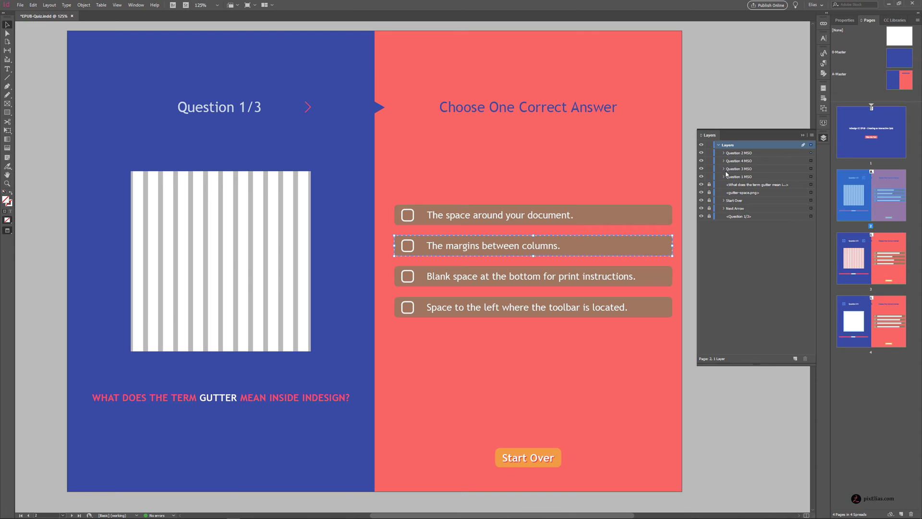
# - Add a Go To Next State action targeting Question 3 MSO to the Trigger Btn in its Question 3 - False state
pyautogui.click(723, 168)
pyautogui.click(731, 177)
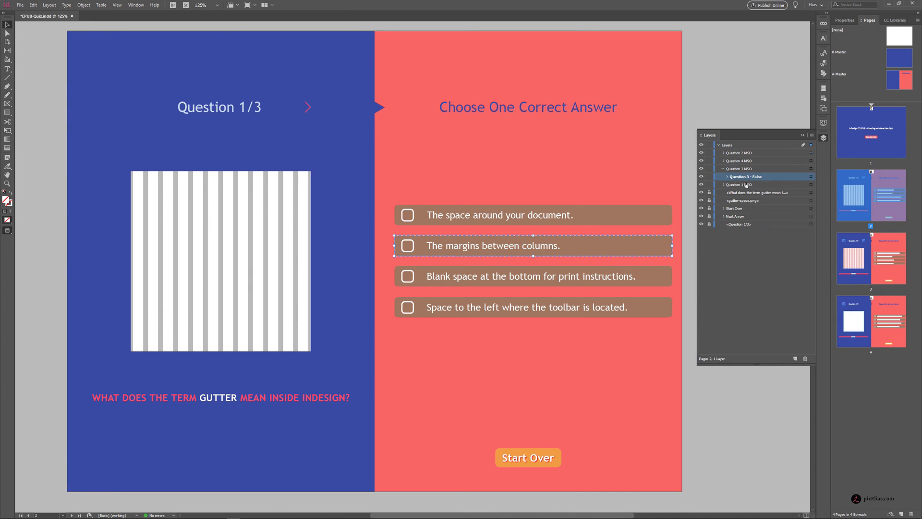
pyautogui.click(727, 177)
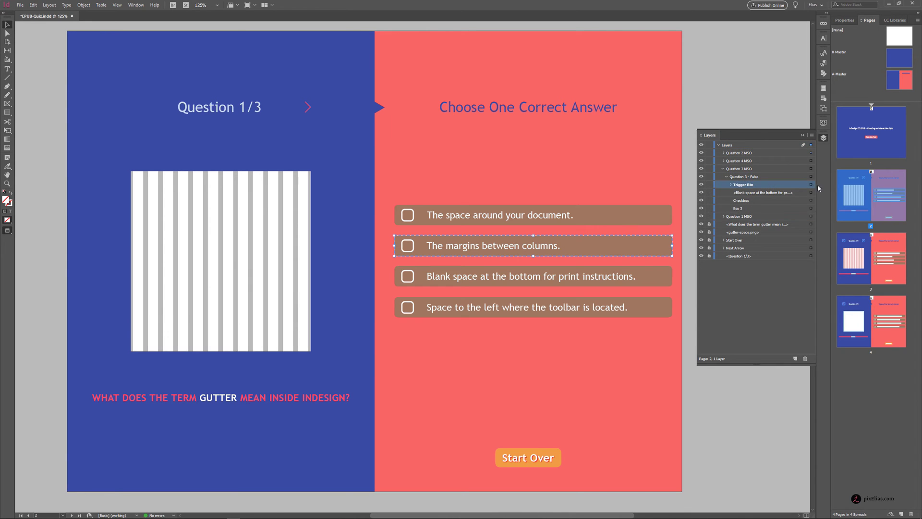
pyautogui.click(823, 98)
pyautogui.click(709, 125)
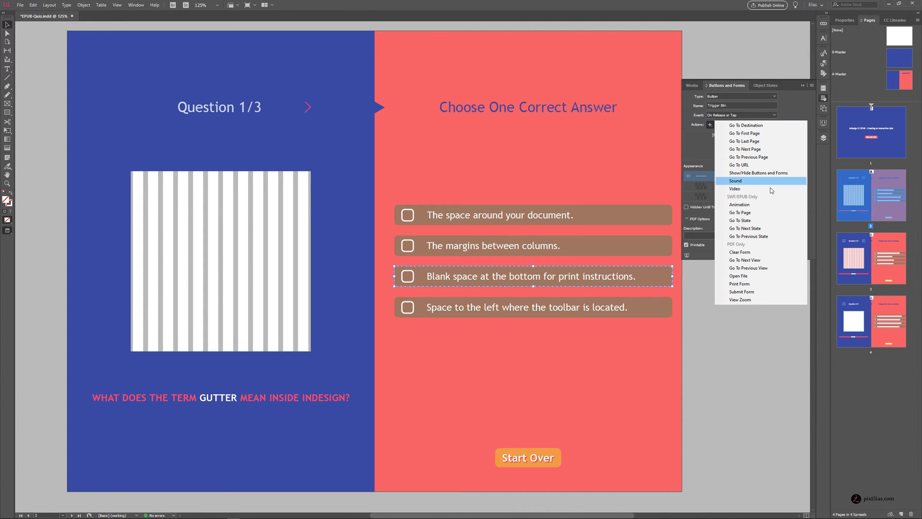
pyautogui.click(781, 225)
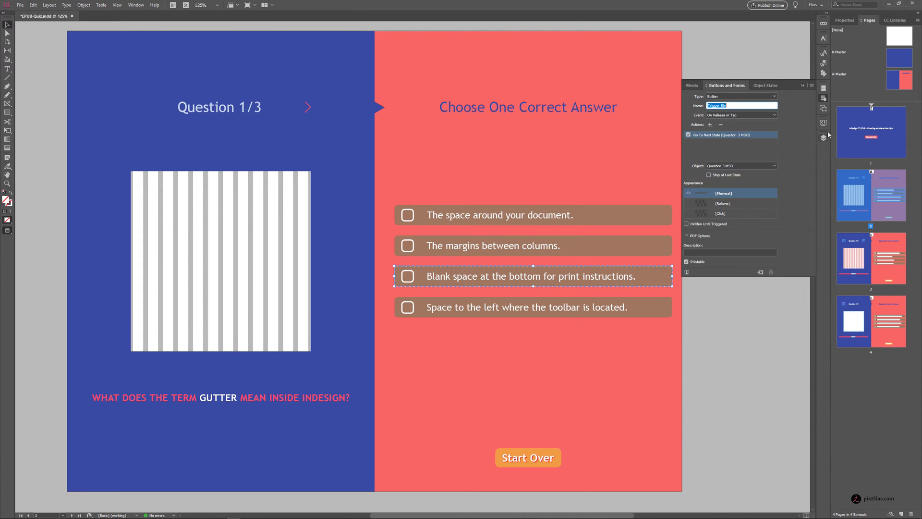
pyautogui.click(823, 138)
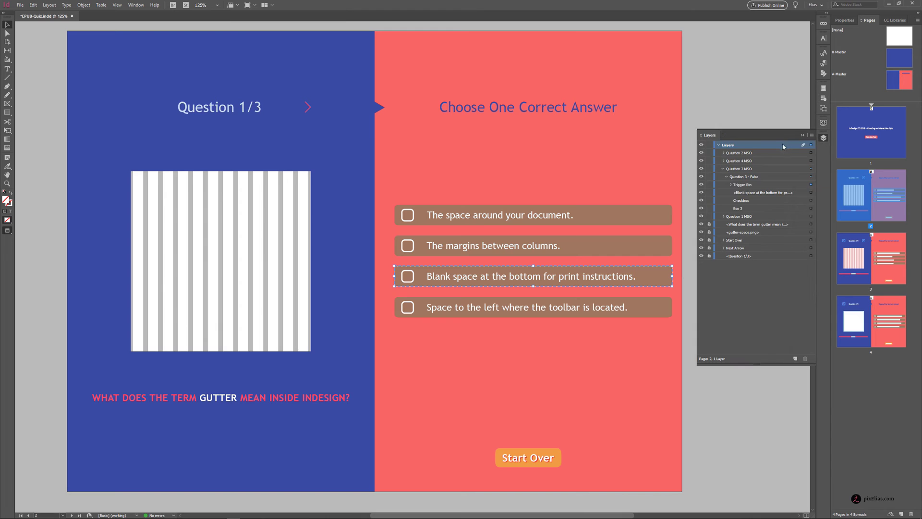
# - Add a Go To Next State action targeting Question 4 MSO to the Trigger Btn in its Question 4 - False state
pyautogui.click(723, 169)
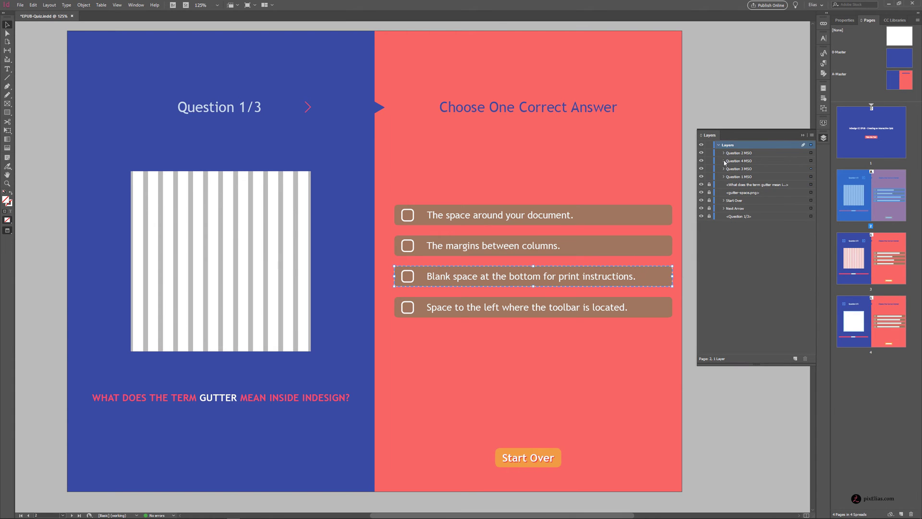
pyautogui.click(723, 161)
pyautogui.click(727, 169)
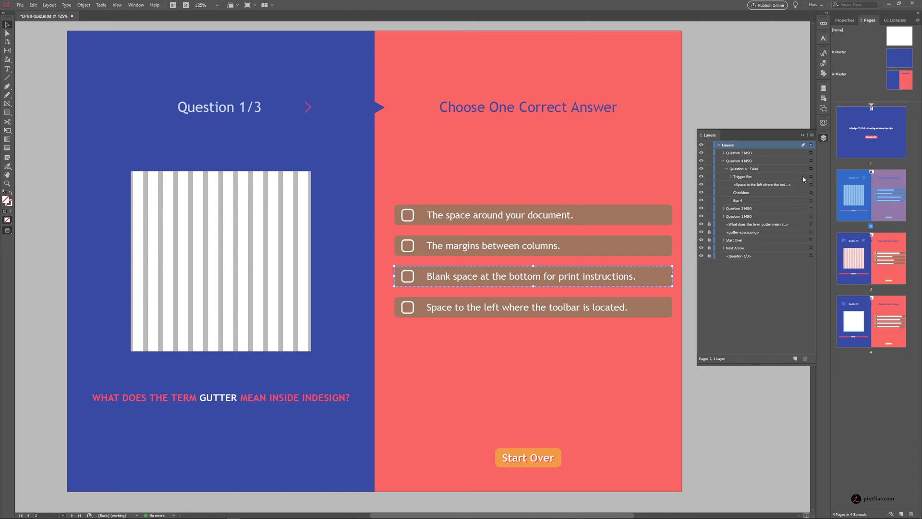
pyautogui.click(823, 98)
pyautogui.click(710, 124)
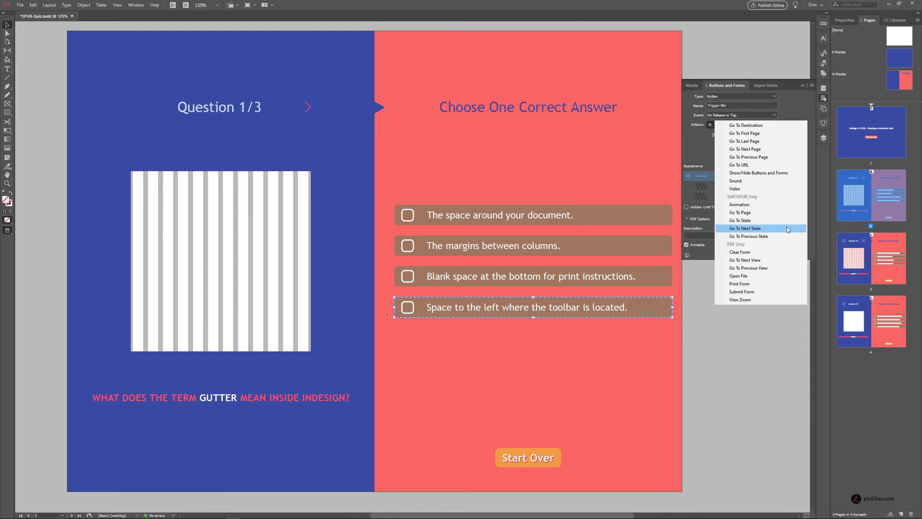
pyautogui.click(745, 228)
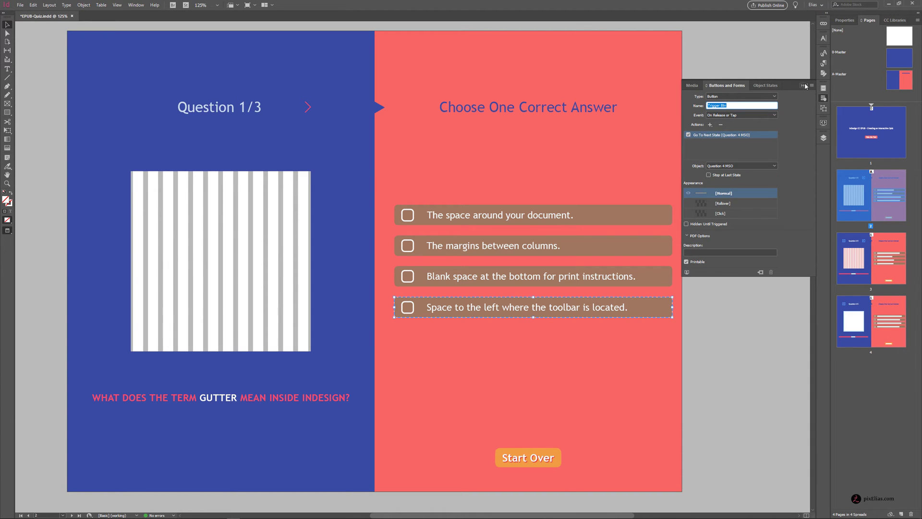
pyautogui.click(823, 139)
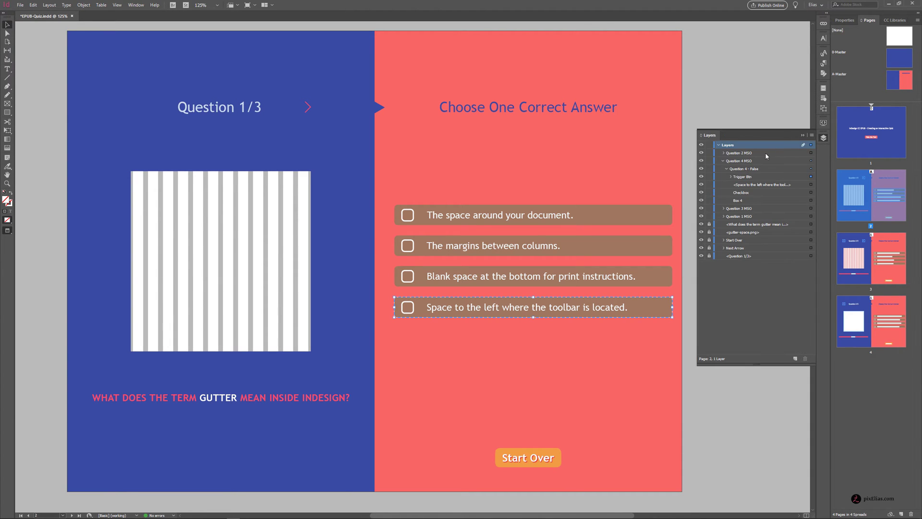
pyautogui.click(723, 160)
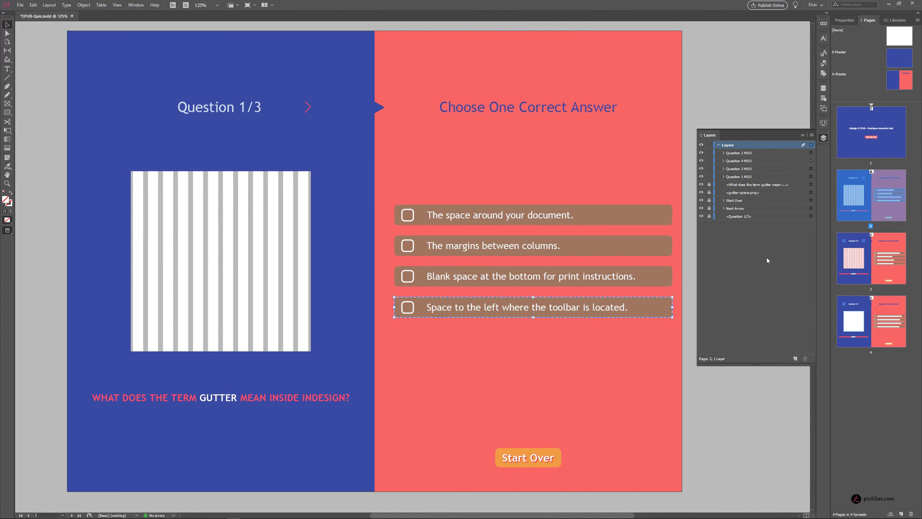
# - Open the EPUB Interactivity Preview and play the Question 1/3 page in it
pyautogui.click(136, 5)
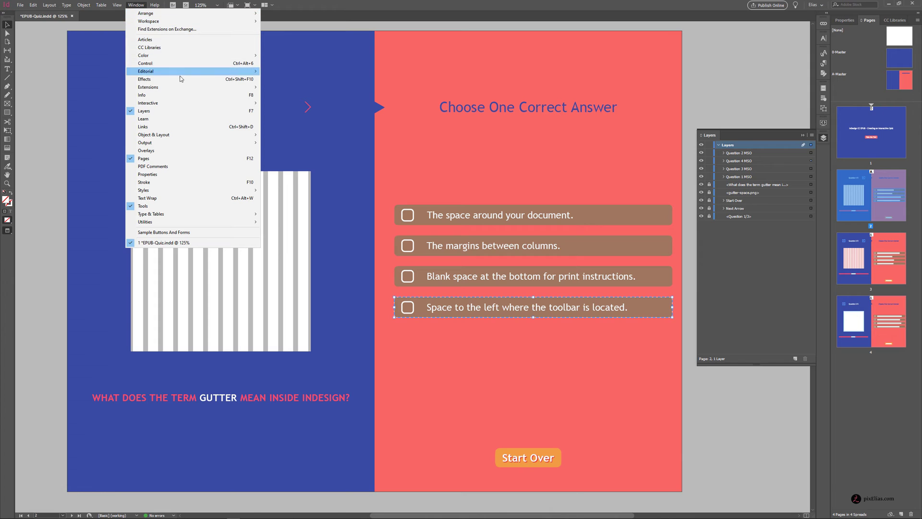
pyautogui.moveTo(195, 103)
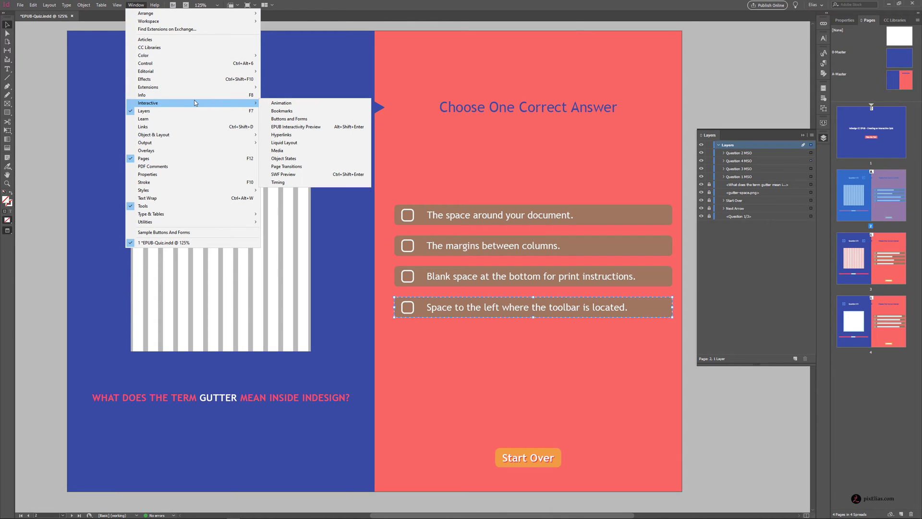
pyautogui.click(352, 129)
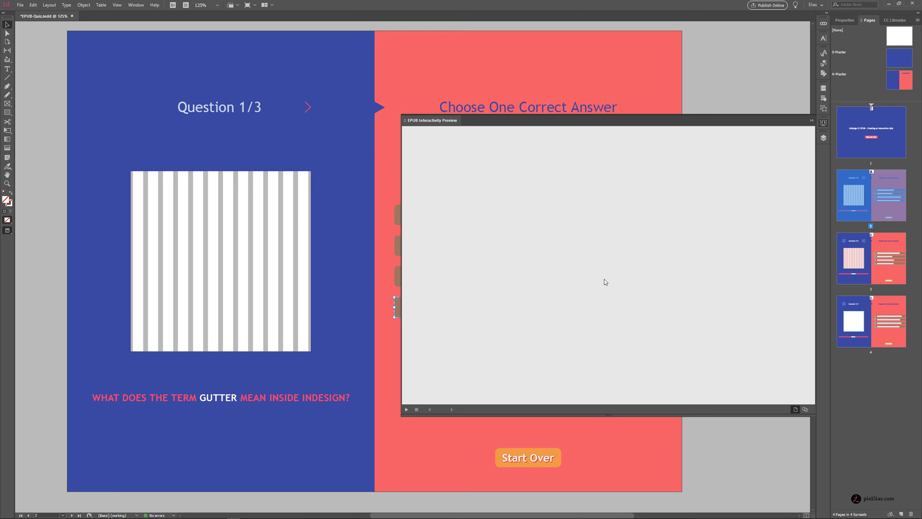
pyautogui.click(805, 411)
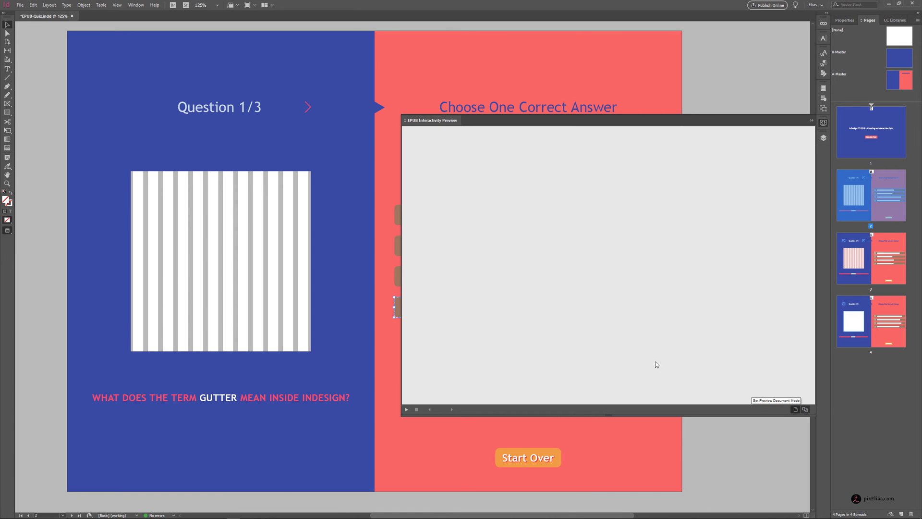
pyautogui.click(406, 409)
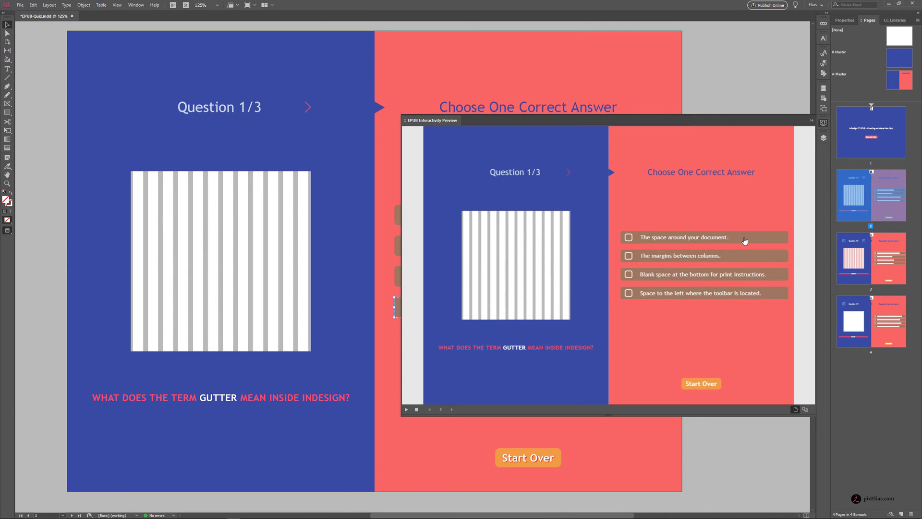
# - Test all four answer buttons of the gutter question in the interactivity preview and close it
pyautogui.click(745, 241)
pyautogui.click(752, 280)
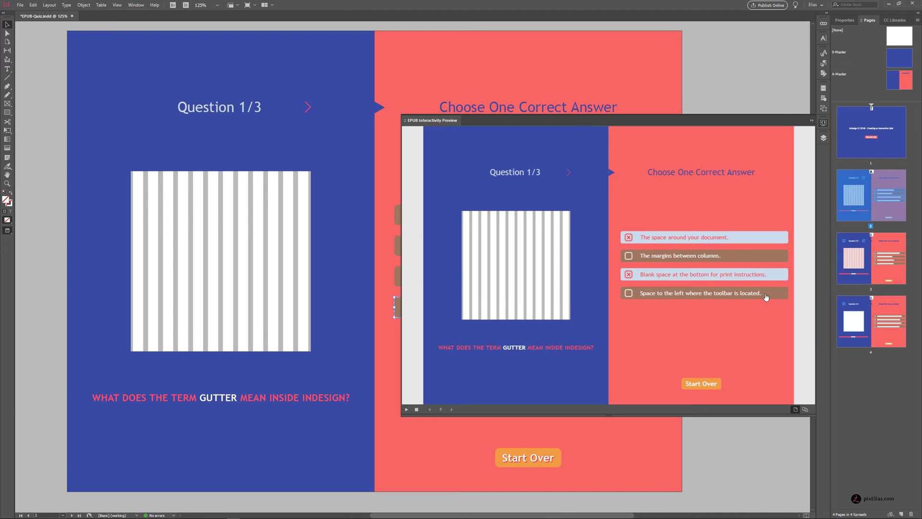
pyautogui.click(766, 294)
pyautogui.click(761, 257)
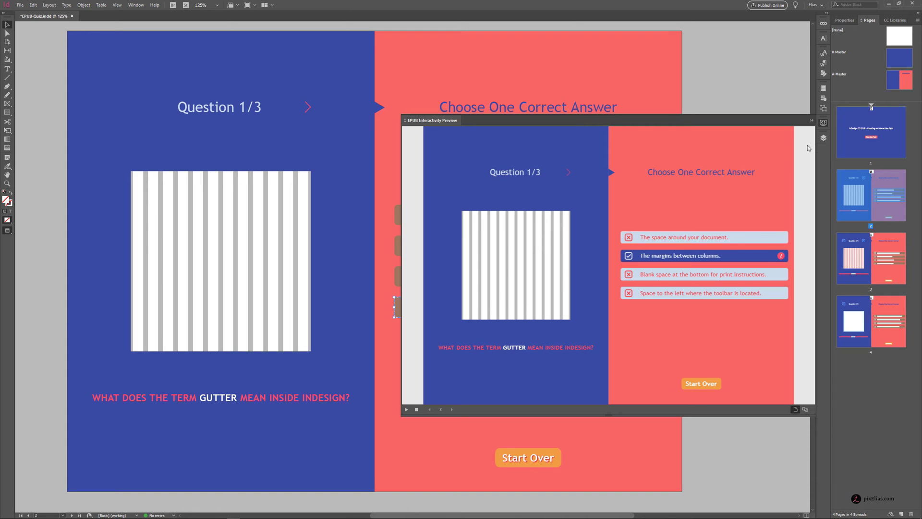
pyautogui.click(811, 122)
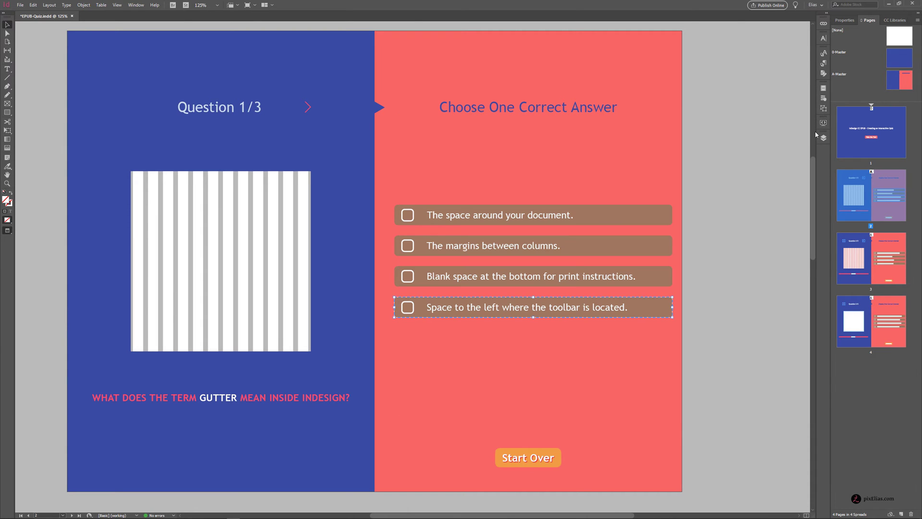
# - Switch the Question 2 MSO to its Answer 2 - Correct state
pyautogui.click(824, 138)
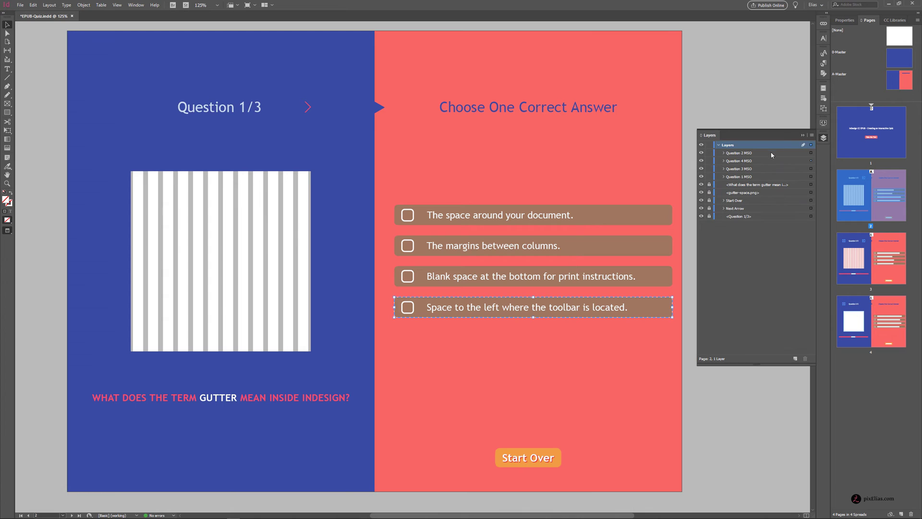
pyautogui.click(732, 154)
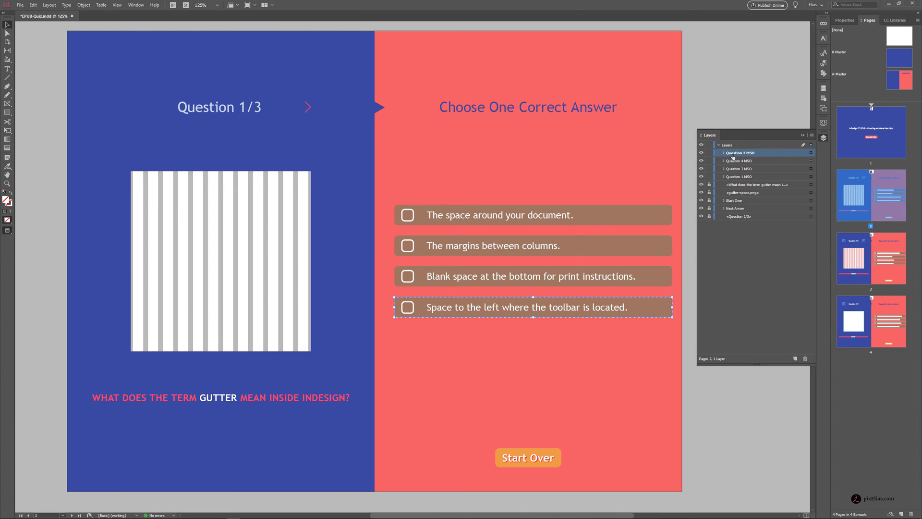
pyautogui.click(811, 153)
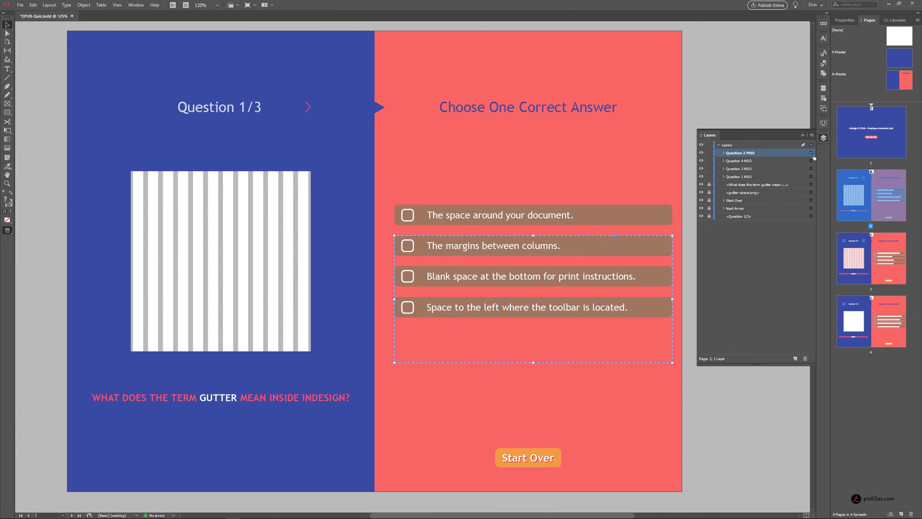
pyautogui.click(824, 109)
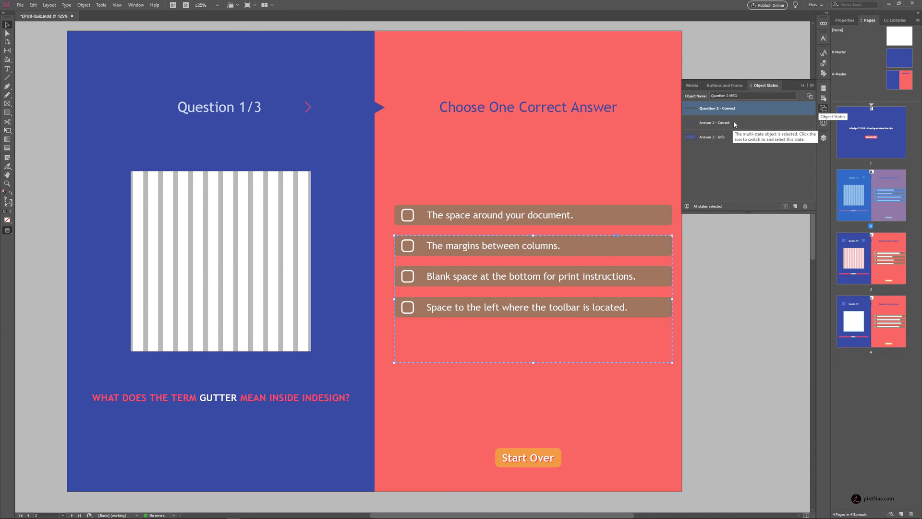
pyautogui.click(752, 123)
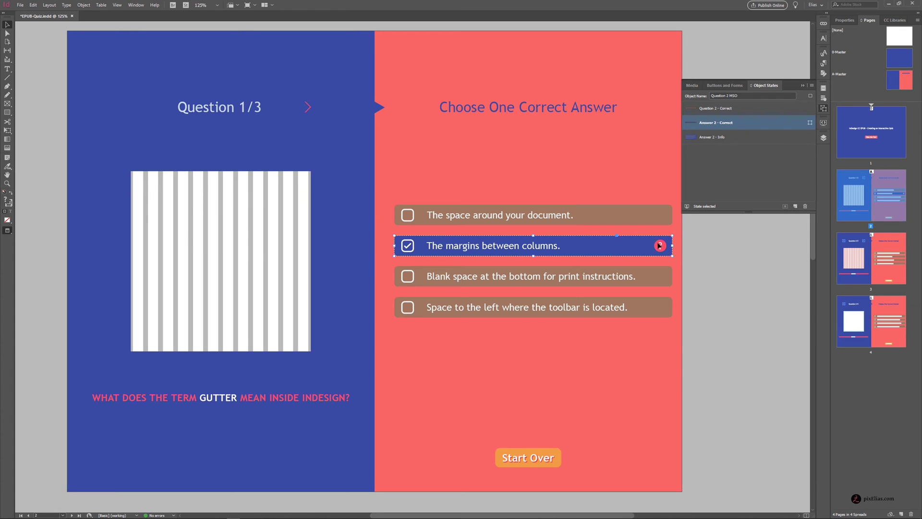
# - Give the Trigger Info Btn in the Answer 2 - Correct state a Go To State action targeting Answer 2 - Info of Question 2 MSO
pyautogui.click(823, 138)
pyautogui.click(724, 153)
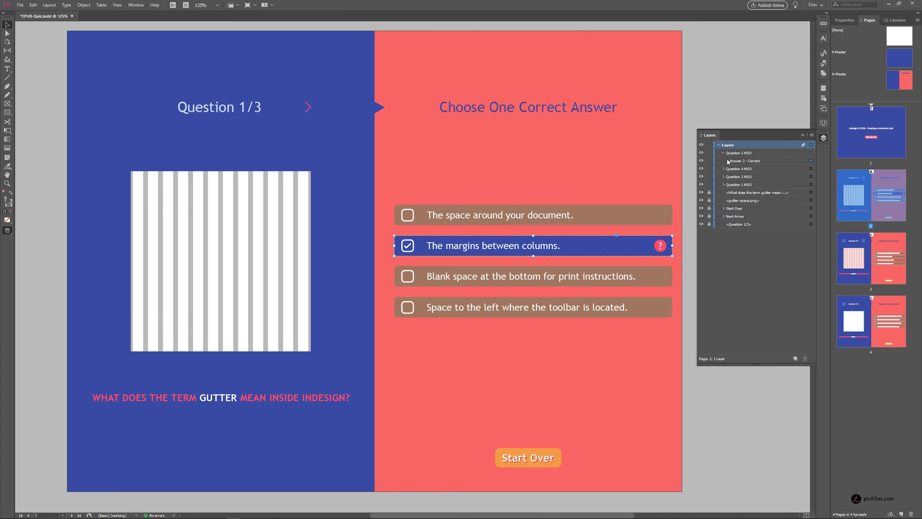
pyautogui.click(726, 161)
pyautogui.click(747, 169)
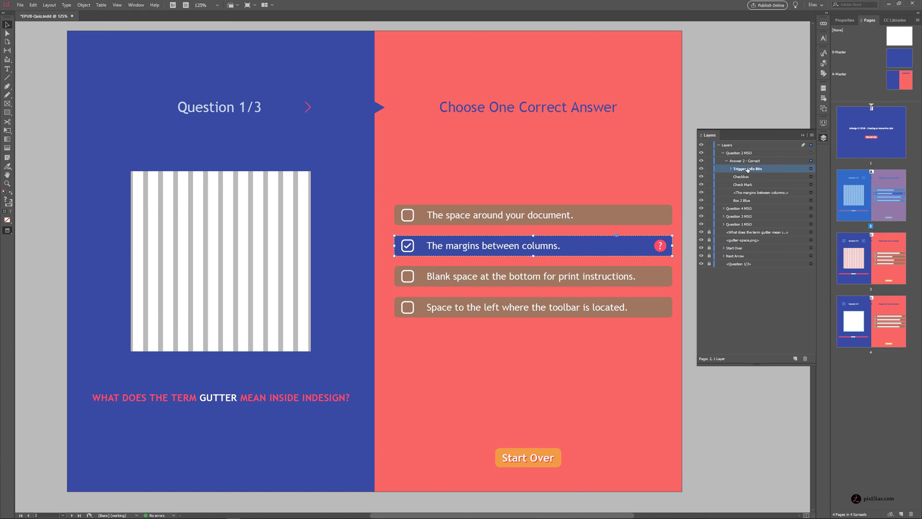
pyautogui.click(810, 168)
pyautogui.click(824, 98)
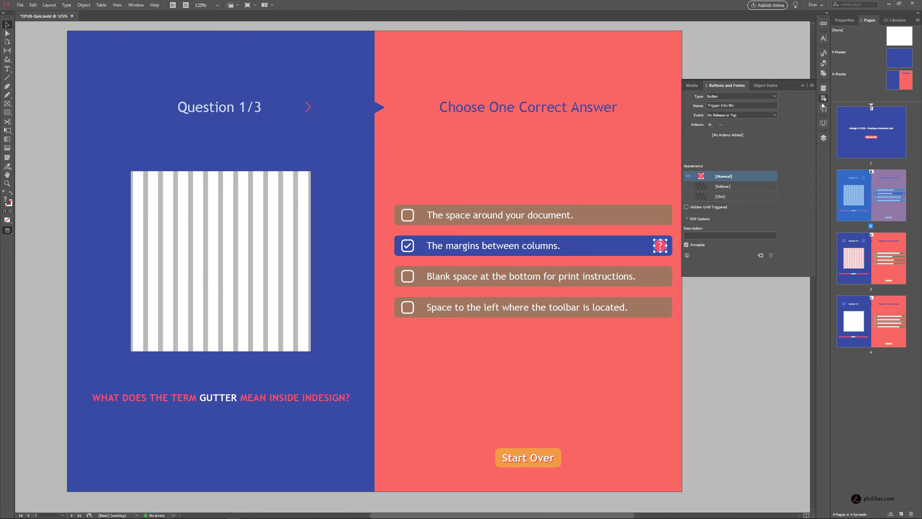
pyautogui.click(710, 125)
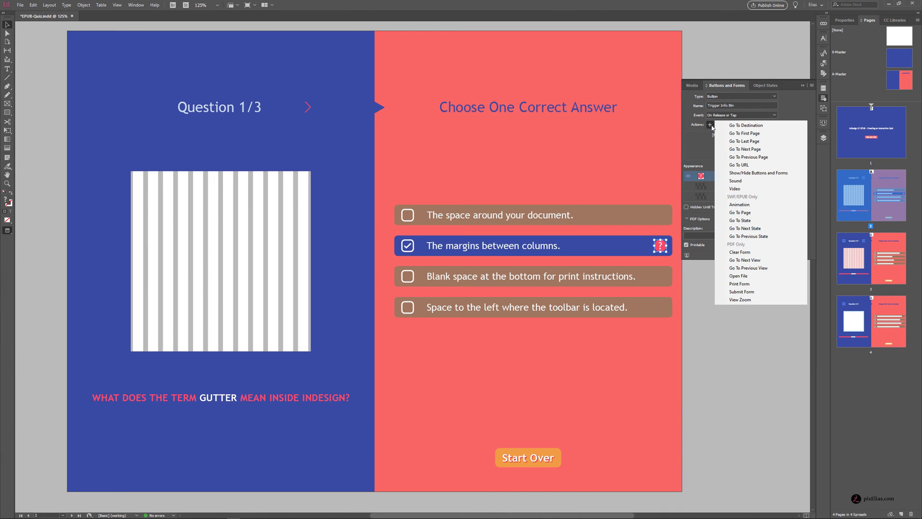
pyautogui.click(778, 221)
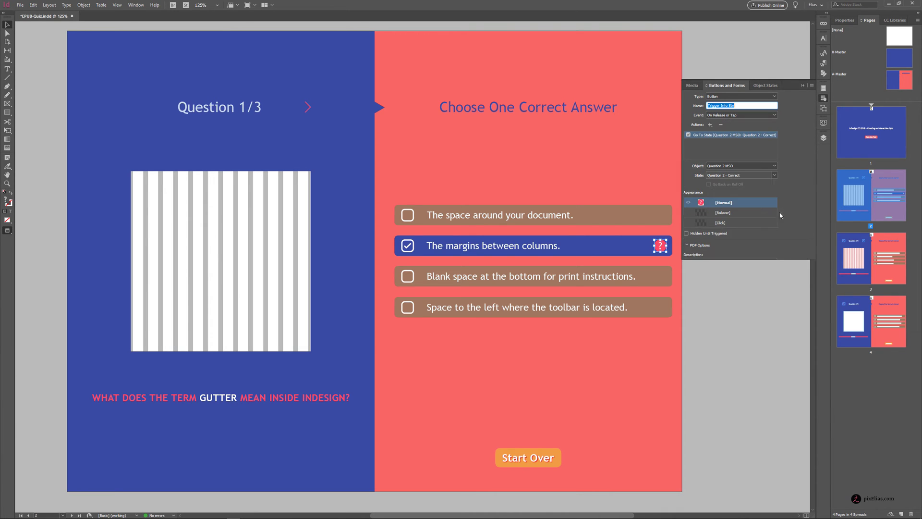
pyautogui.click(774, 176)
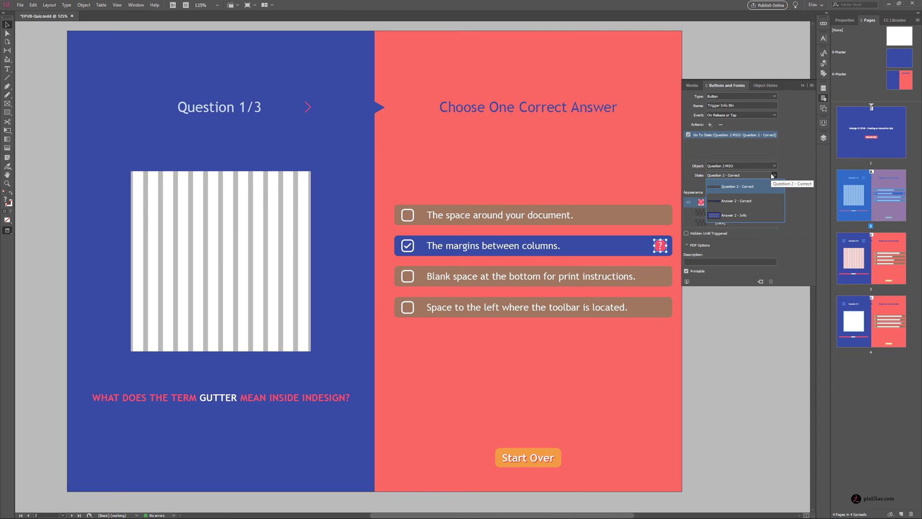
pyautogui.click(760, 216)
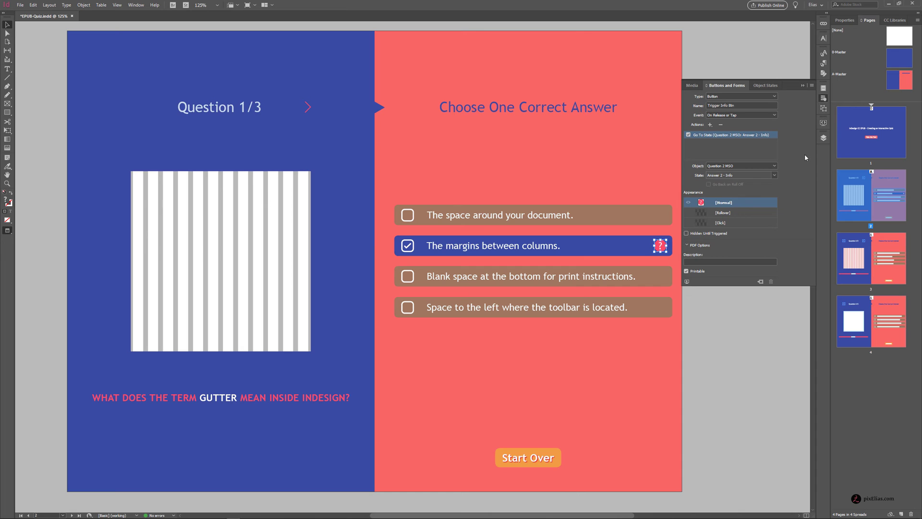
# - Replay the interactivity preview, test the correct answer and its question-mark info button, and close the preview
pyautogui.click(823, 138)
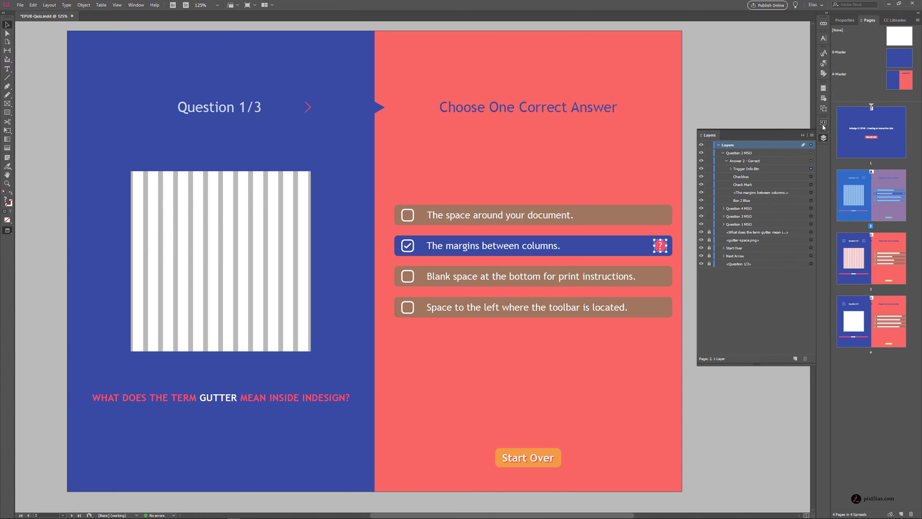
pyautogui.click(823, 123)
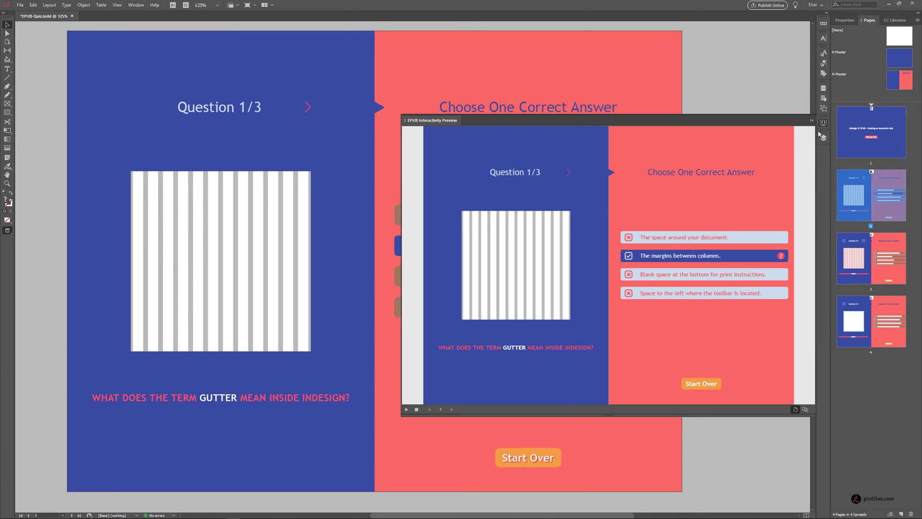
pyautogui.click(407, 411)
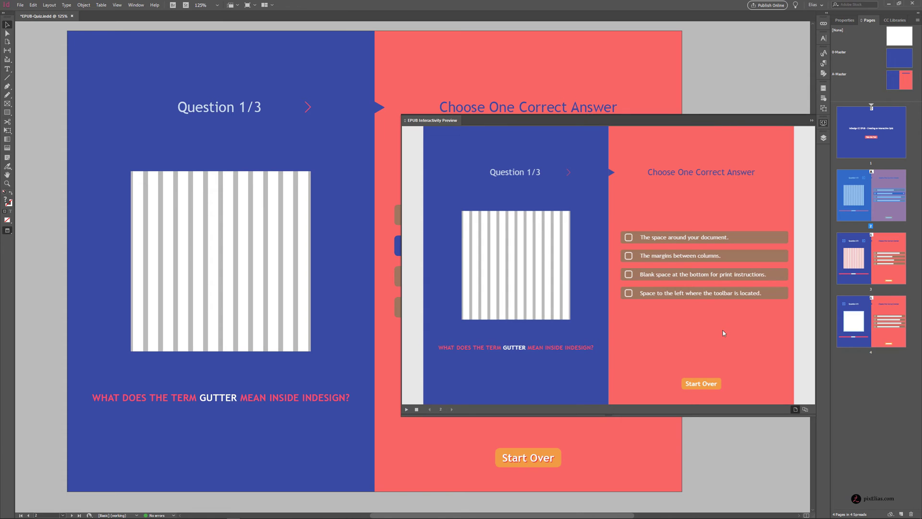
pyautogui.click(757, 259)
pyautogui.click(781, 256)
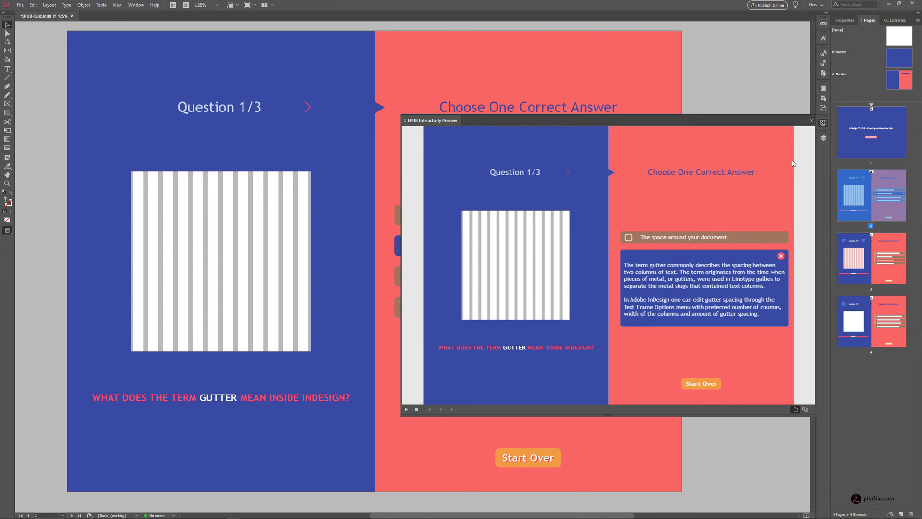
pyautogui.click(811, 121)
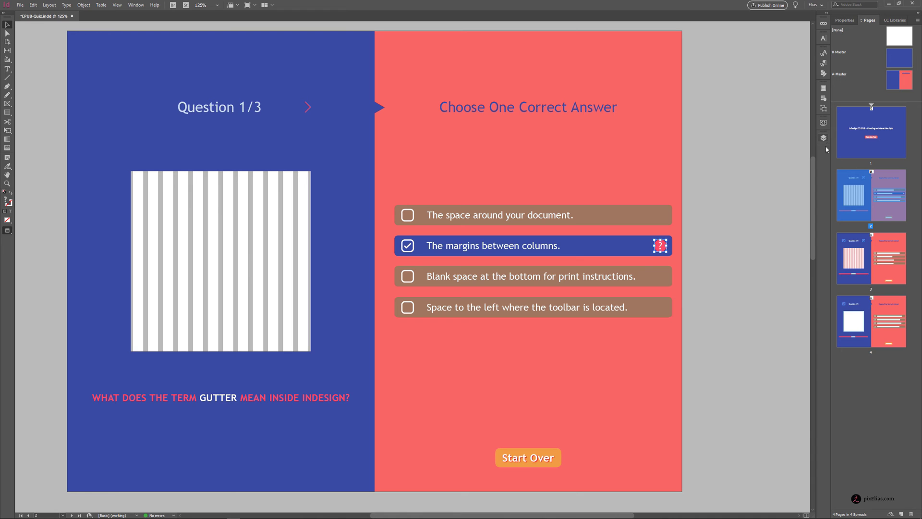
# - Select the Question 2 MSO and switch it to its Answer 2 - Info state
pyautogui.click(823, 138)
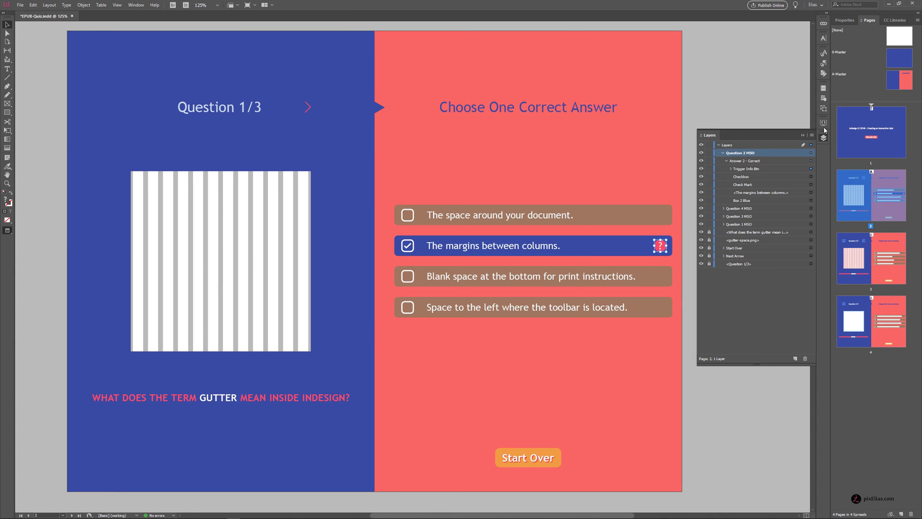
pyautogui.click(823, 109)
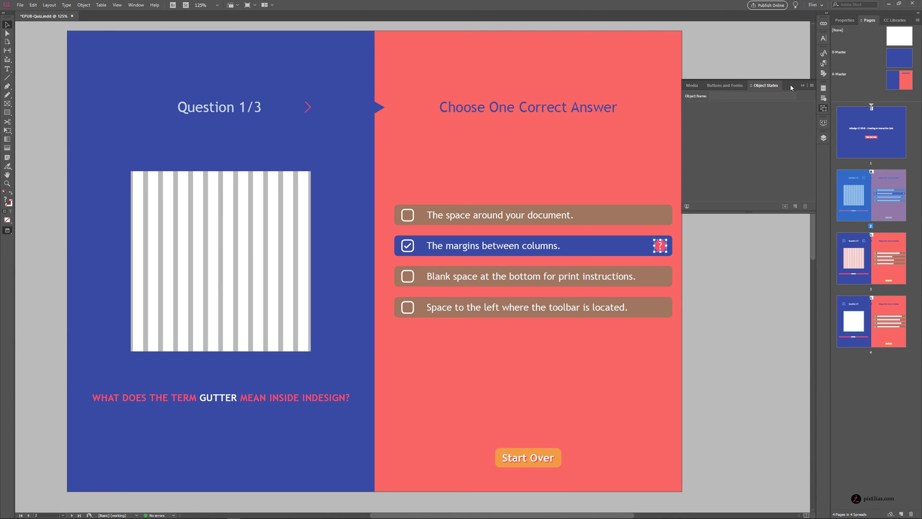
pyautogui.click(823, 138)
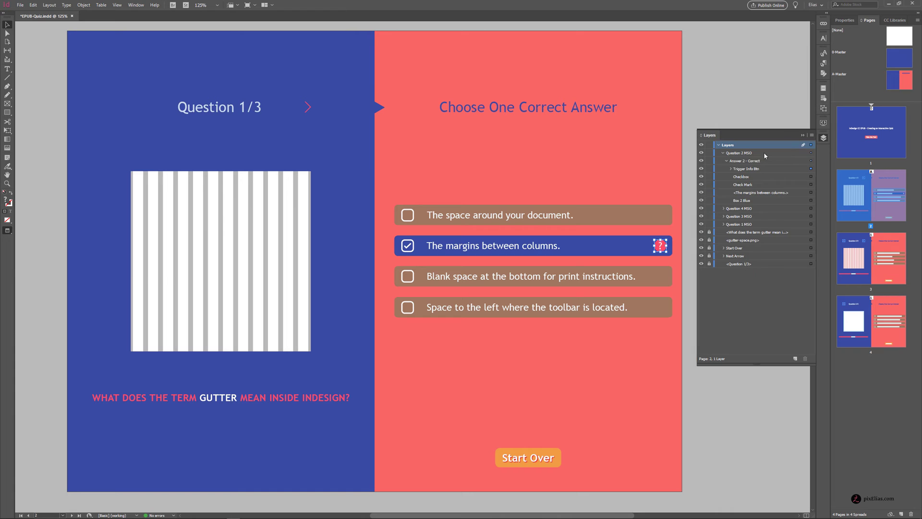
pyautogui.click(811, 154)
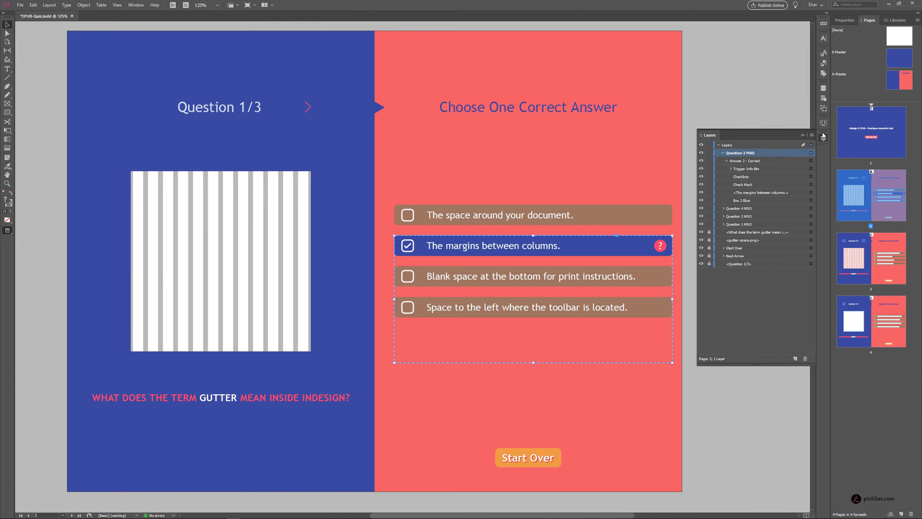
pyautogui.click(822, 110)
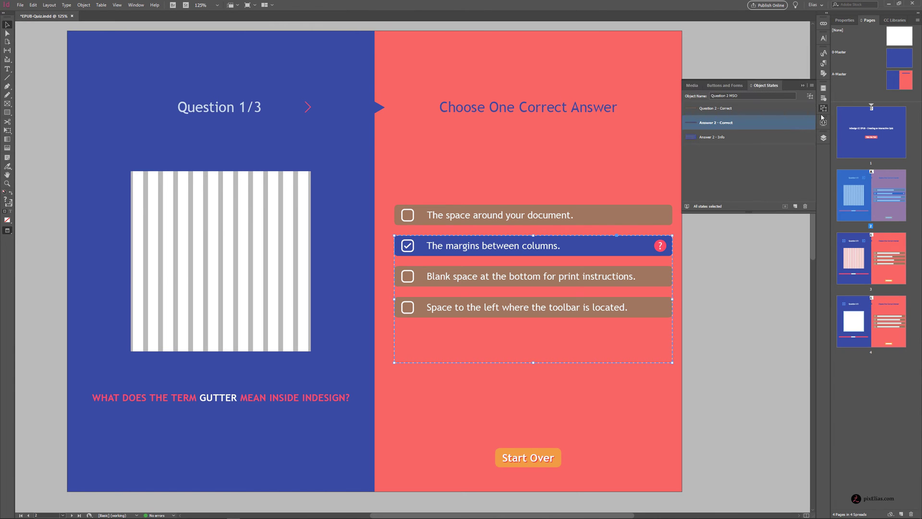
pyautogui.click(735, 138)
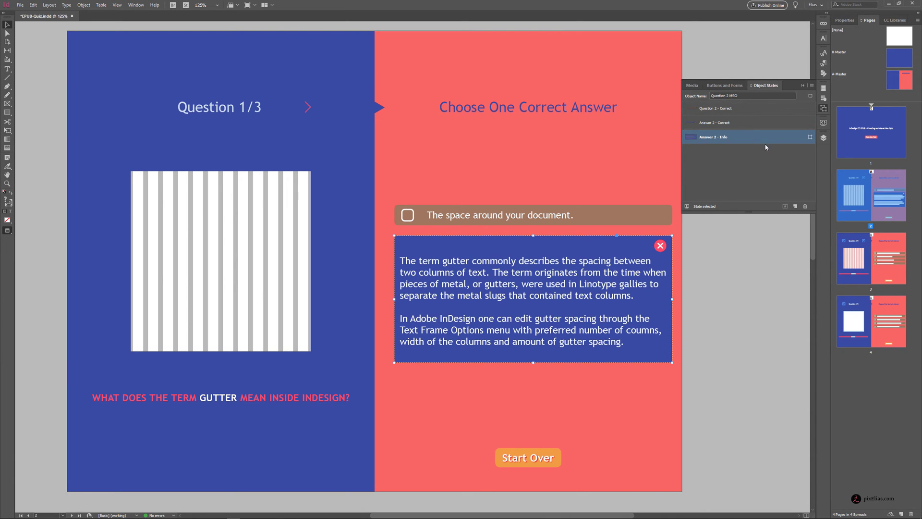
# - Convert the Close Btn group inside the Answer 2 - Info state into a button named Close Btn
pyautogui.click(823, 137)
pyautogui.click(727, 161)
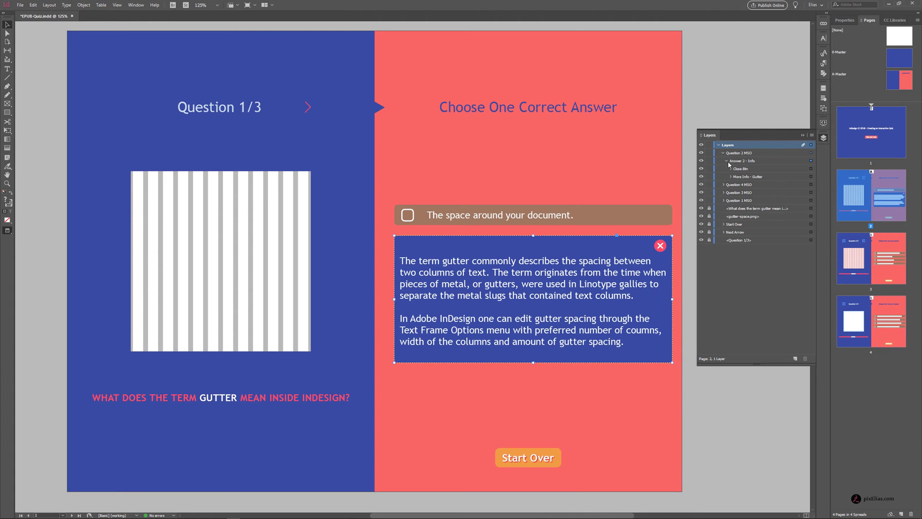
pyautogui.click(769, 169)
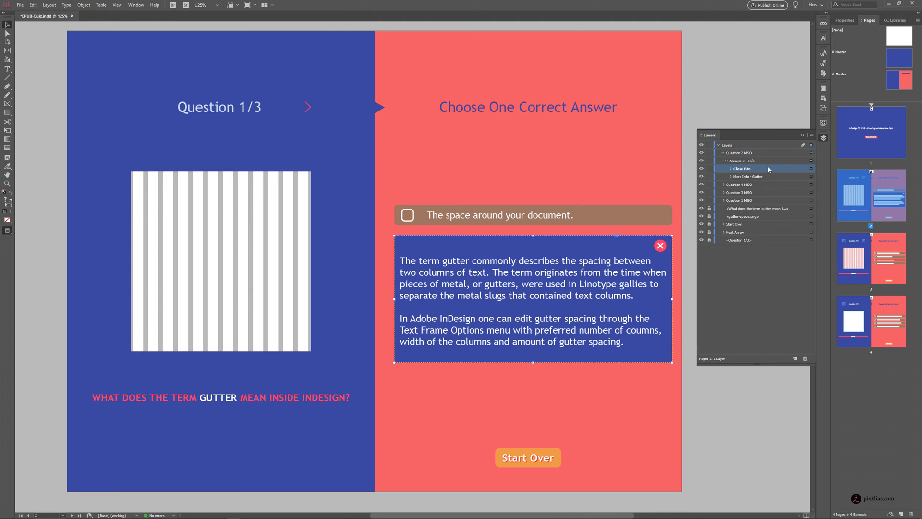
pyautogui.click(811, 169)
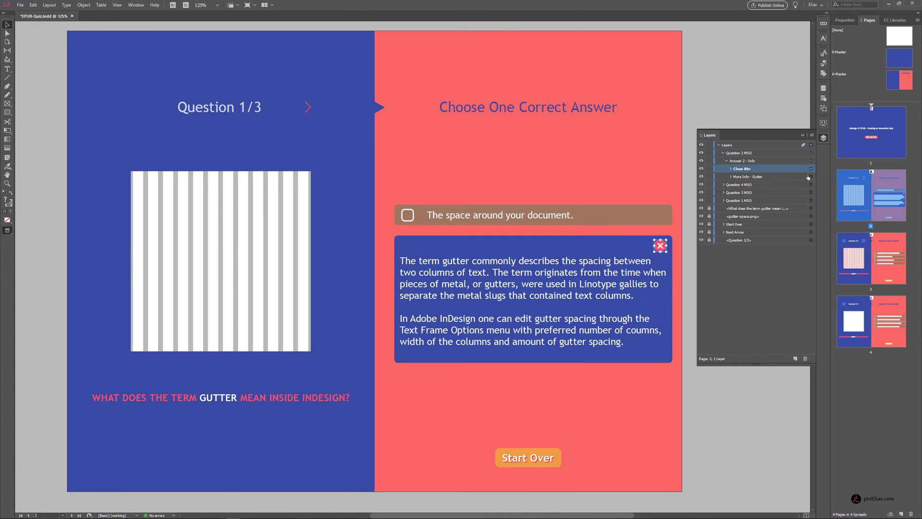
pyautogui.click(823, 97)
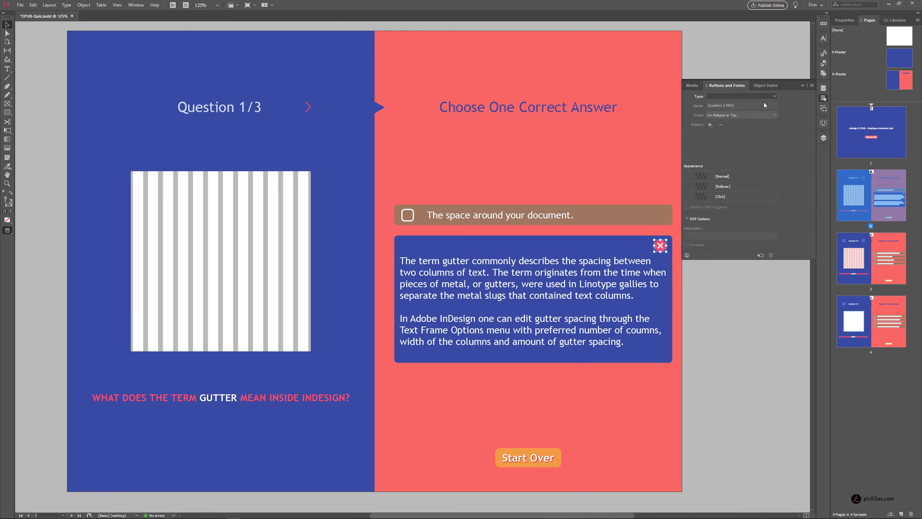
pyautogui.click(727, 97)
pyautogui.click(732, 106)
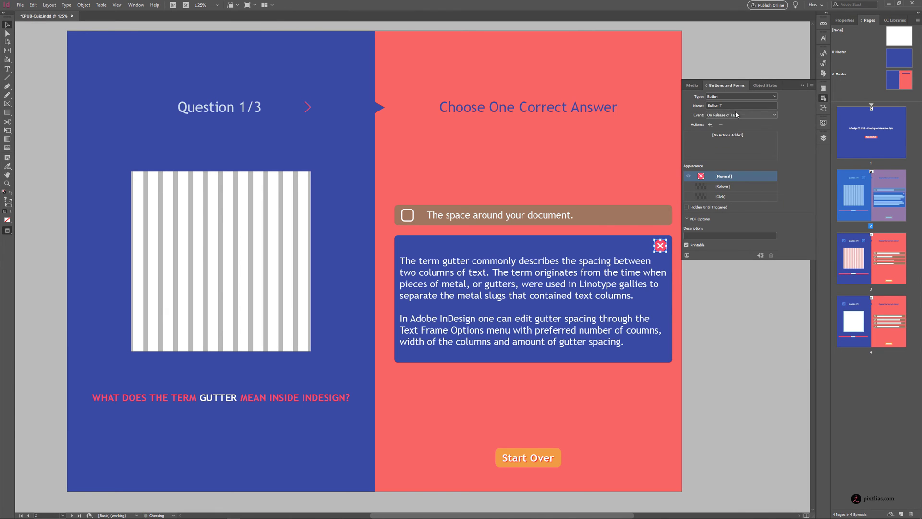
pyautogui.click(731, 105)
pyautogui.write('Close Btn')
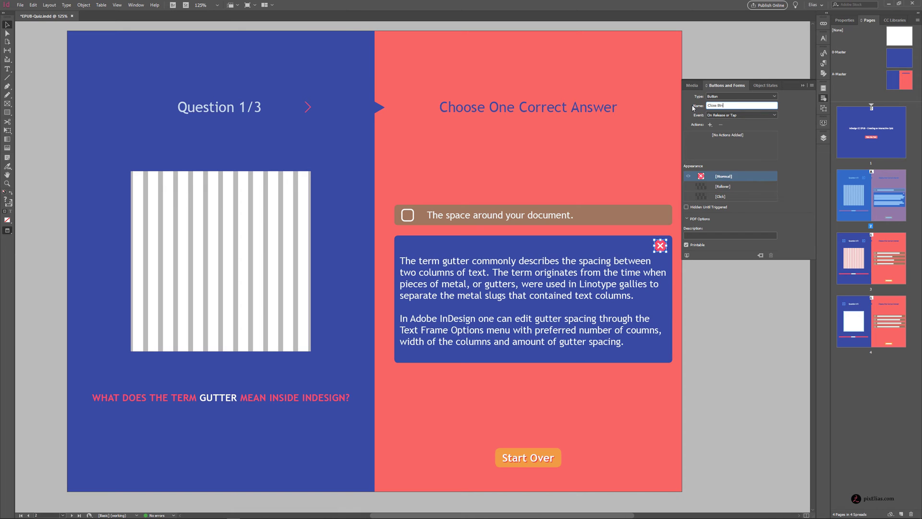
pyautogui.press('Return')
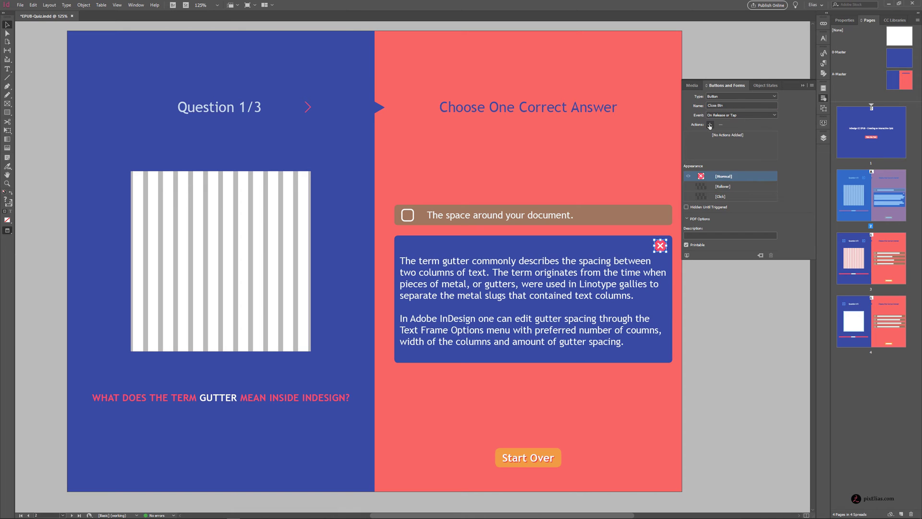
# - Add a Go To State action to Close Btn targeting Answer 2 - Correct of Question 2 MSO, and collapse the MSO's layer contents
pyautogui.click(710, 125)
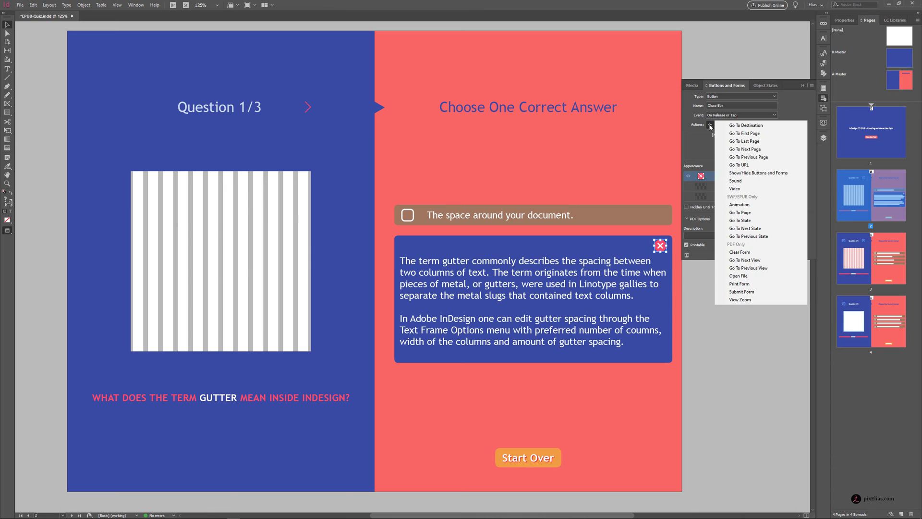
pyautogui.click(768, 220)
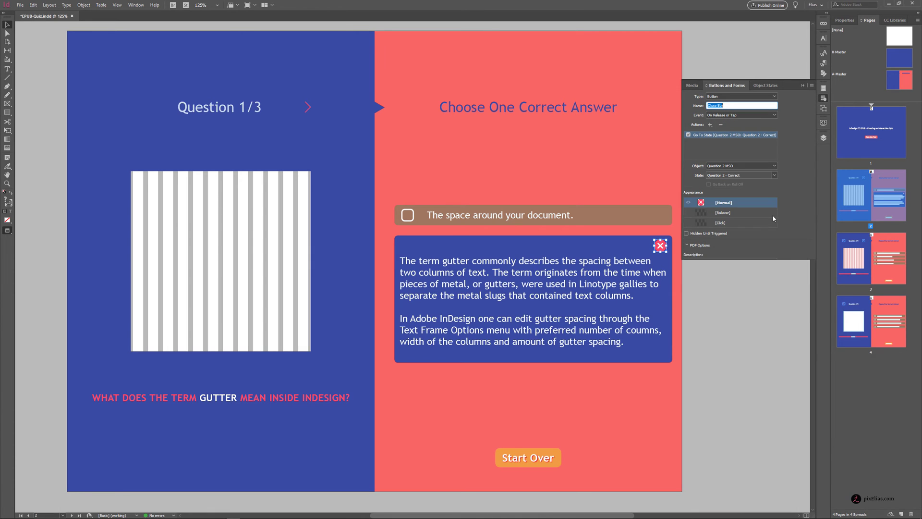
pyautogui.click(775, 176)
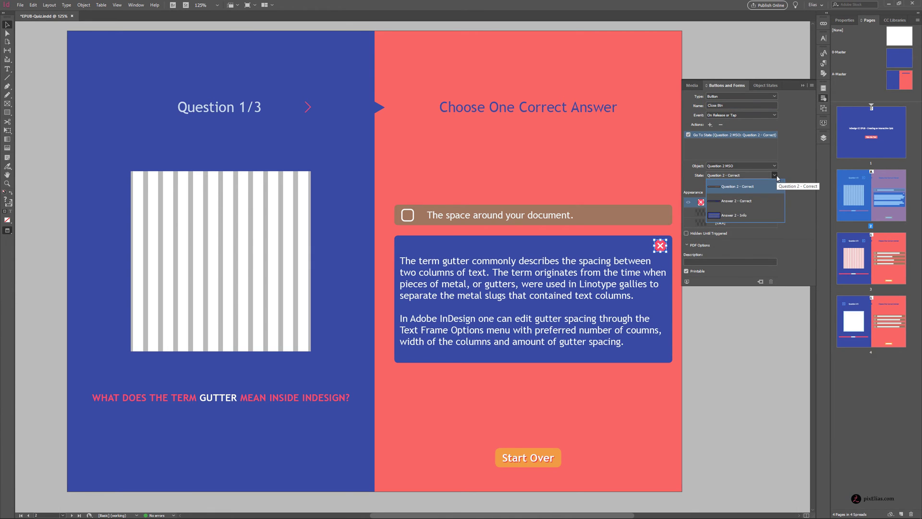
pyautogui.click(759, 205)
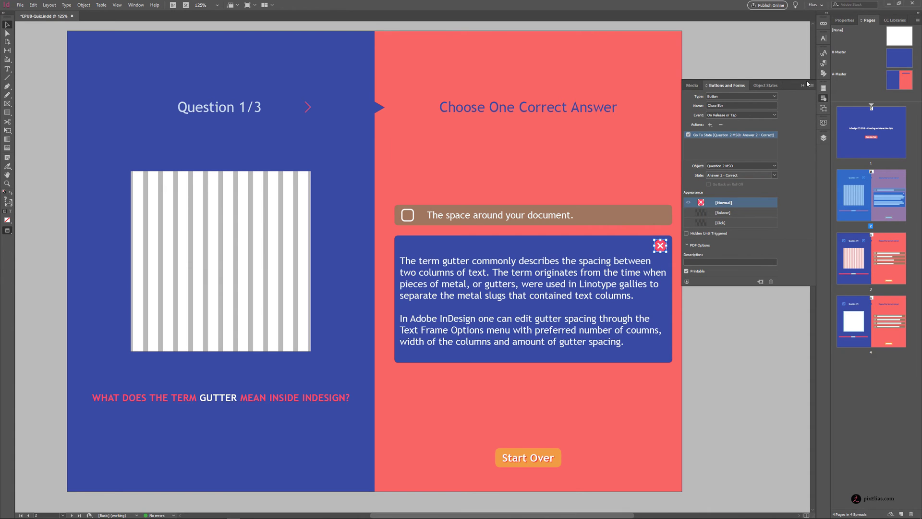
pyautogui.click(823, 137)
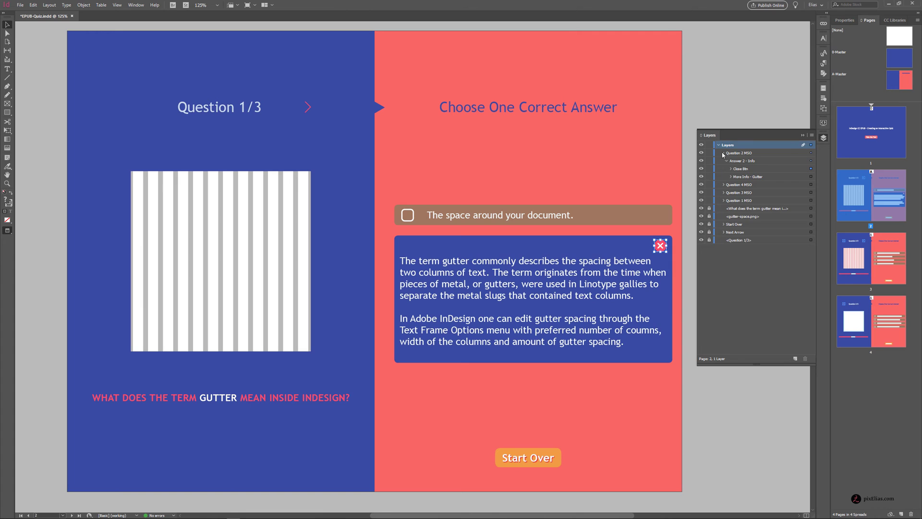
pyautogui.click(724, 154)
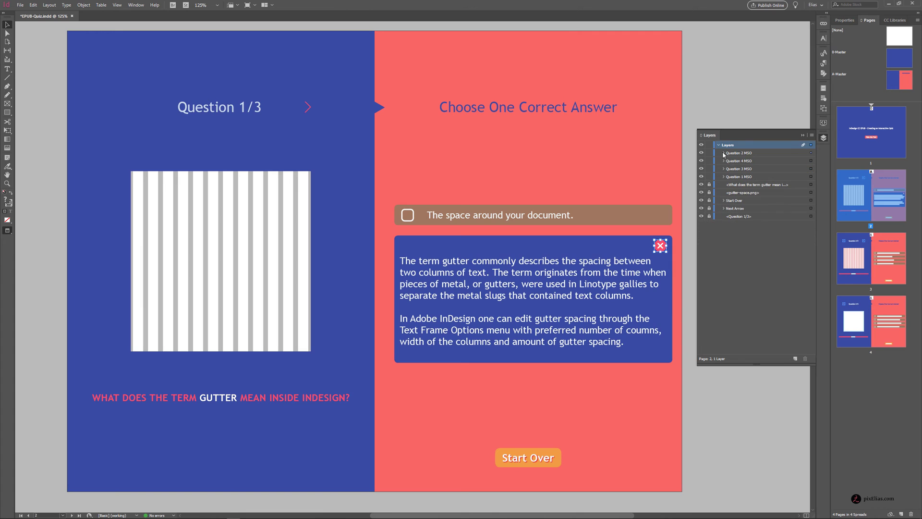
# - Play the interactivity preview and test the correct answer's question-mark info button and the close button repeatedly
pyautogui.click(824, 123)
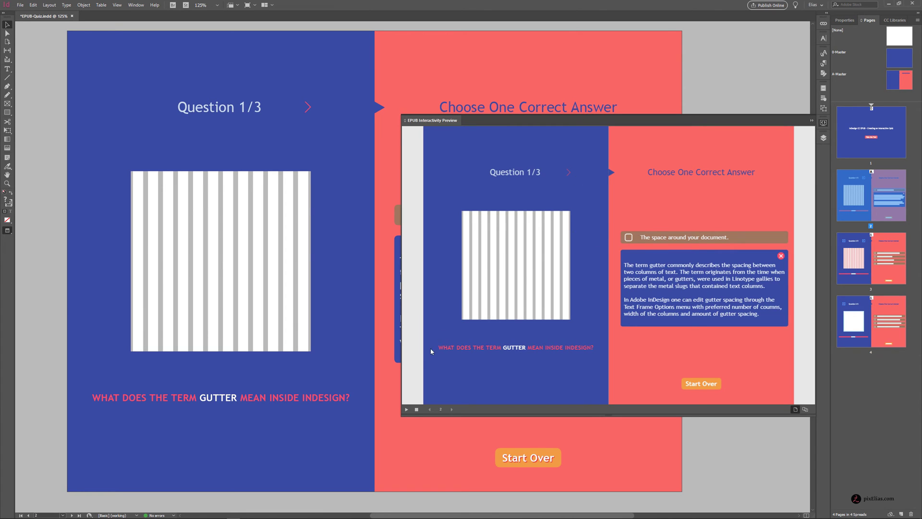
pyautogui.click(406, 409)
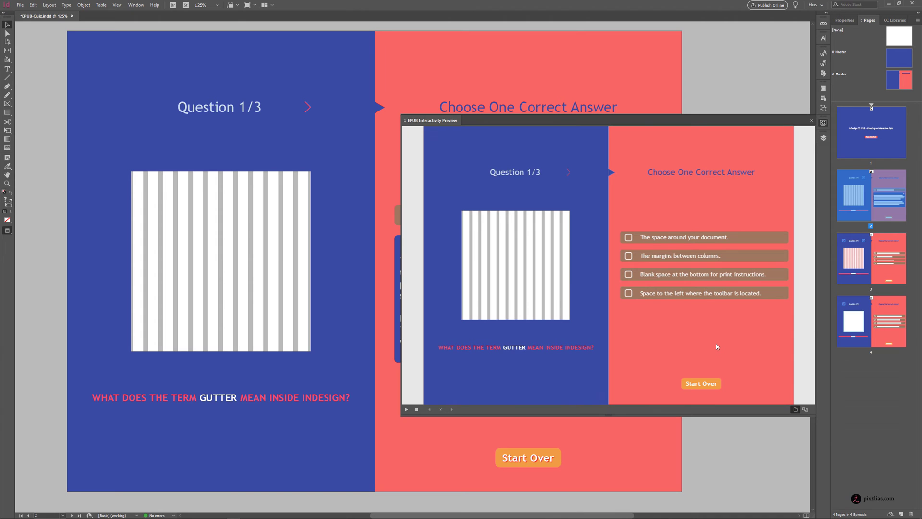
pyautogui.click(769, 259)
pyautogui.click(781, 258)
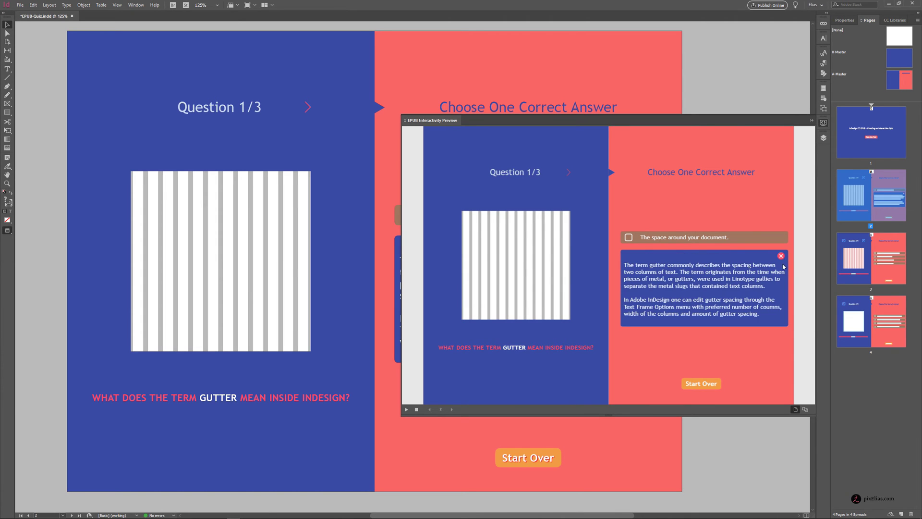
pyautogui.click(781, 259)
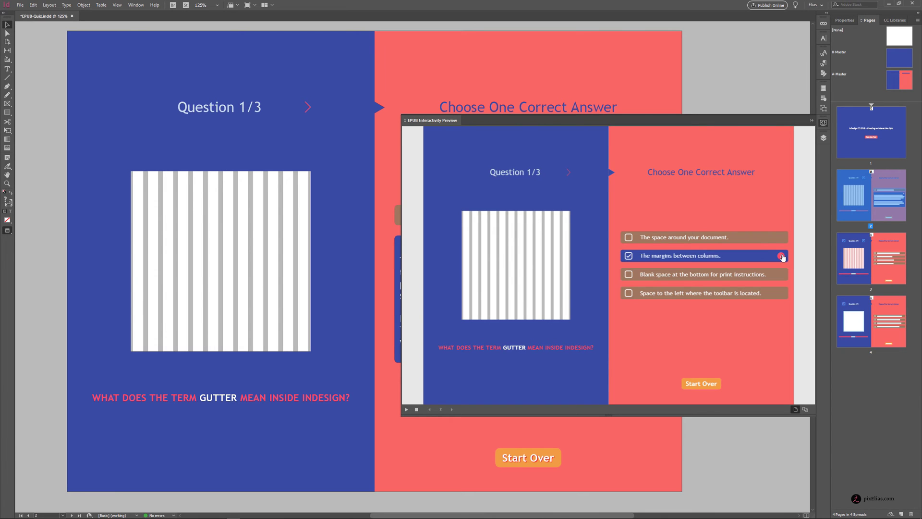
pyautogui.click(781, 258)
pyautogui.click(781, 258)
# - Test the three wrong answers of the gutter question in the interactivity preview and close it
pyautogui.click(771, 242)
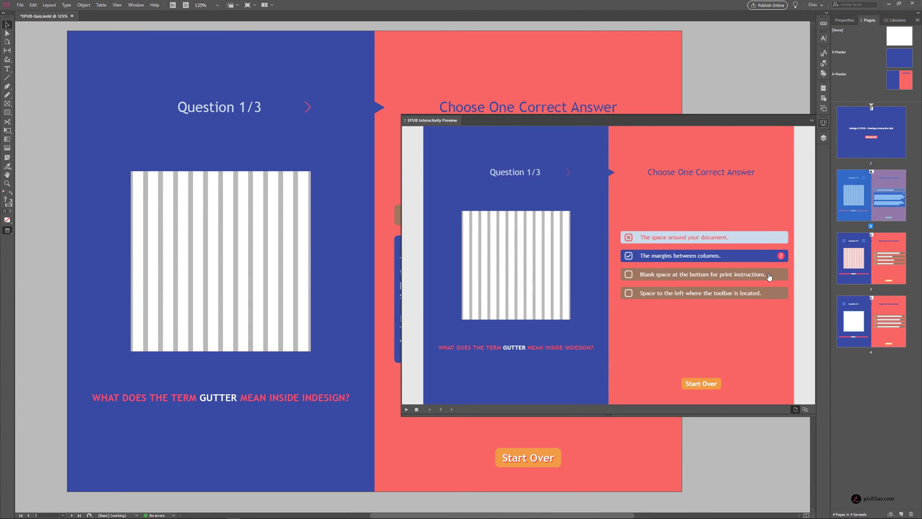
pyautogui.click(769, 277)
pyautogui.click(768, 293)
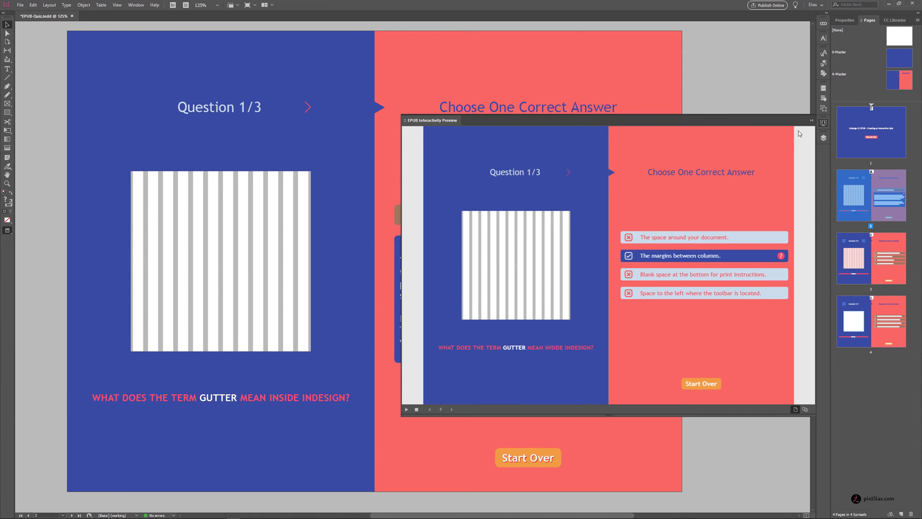
pyautogui.click(824, 122)
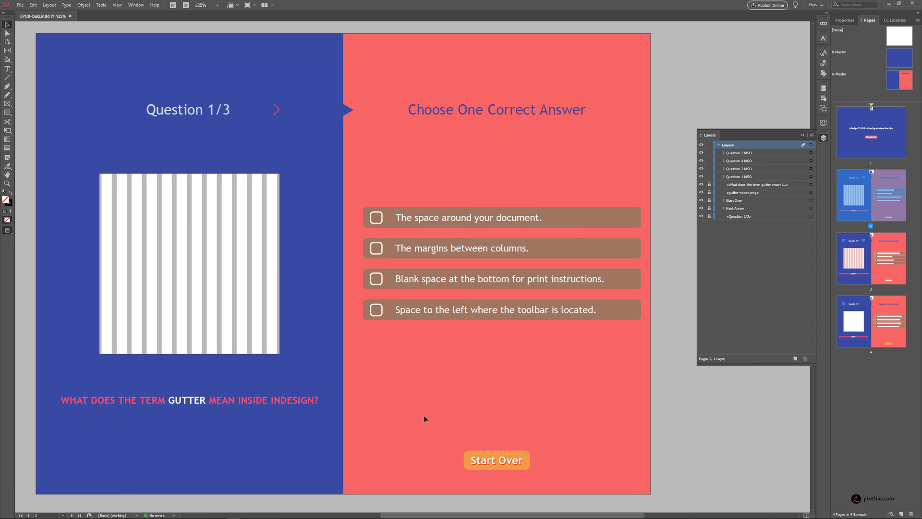
# - Unlock the Start Over group and add a rectangle frame drawn around its orange label as the group's topmost object
pyautogui.click(709, 200)
pyautogui.click(723, 200)
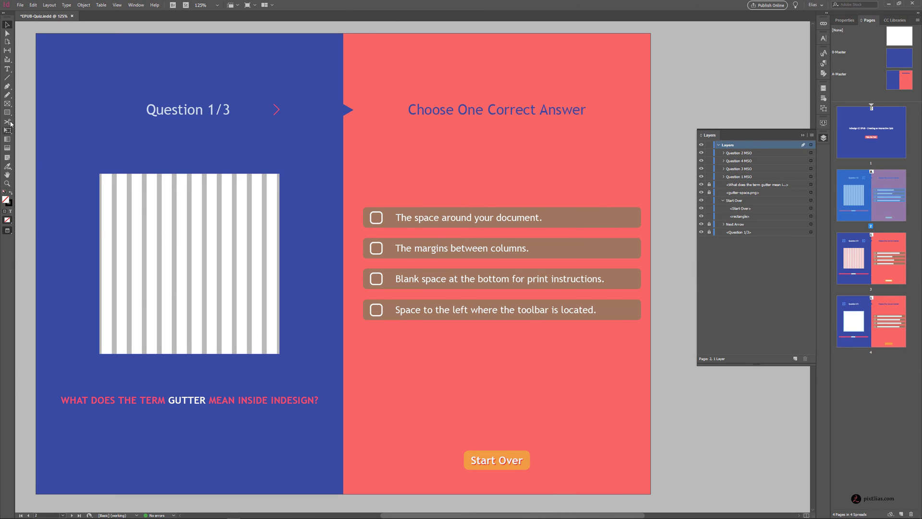
pyautogui.click(7, 103)
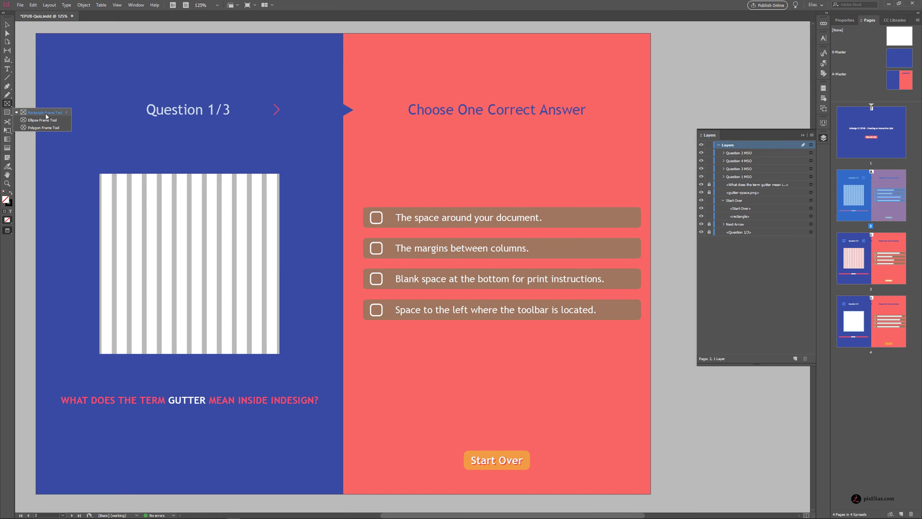
pyautogui.click(45, 114)
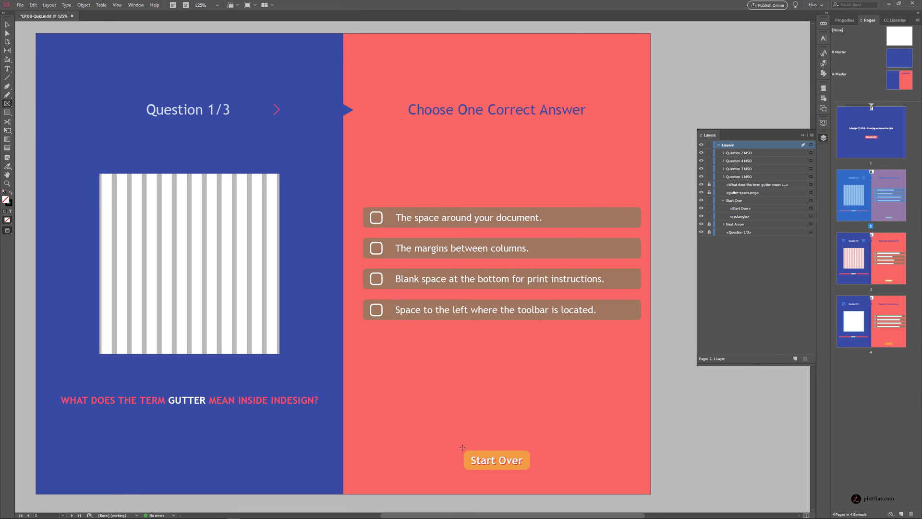
pyautogui.moveTo(462, 447); pyautogui.dragTo(533, 472)
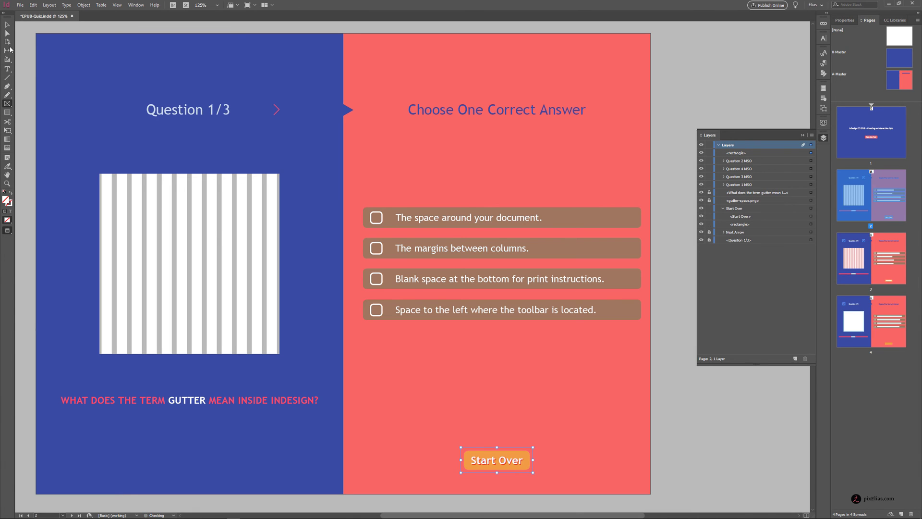
pyautogui.click(7, 25)
pyautogui.moveTo(740, 156); pyautogui.dragTo(771, 214)
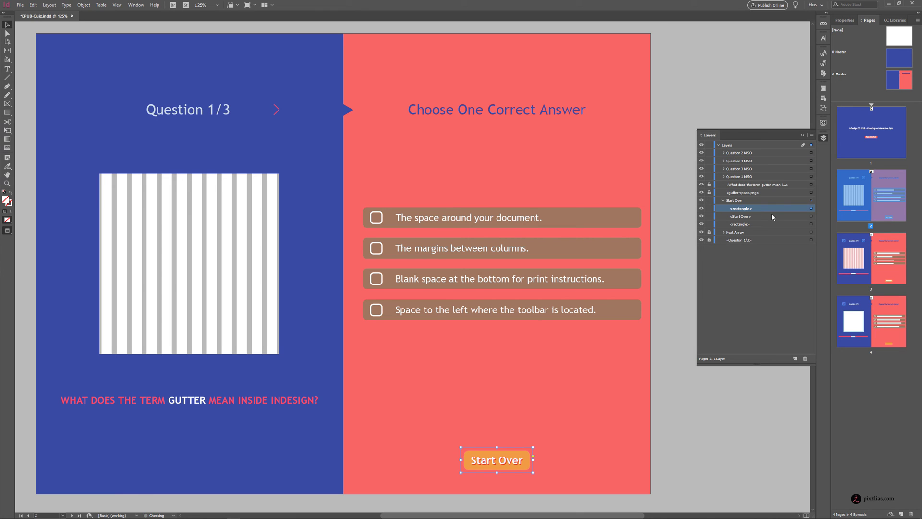
# - Convert the empty rectangle frame around Start Over into a button named StartOver Btn
pyautogui.click(823, 98)
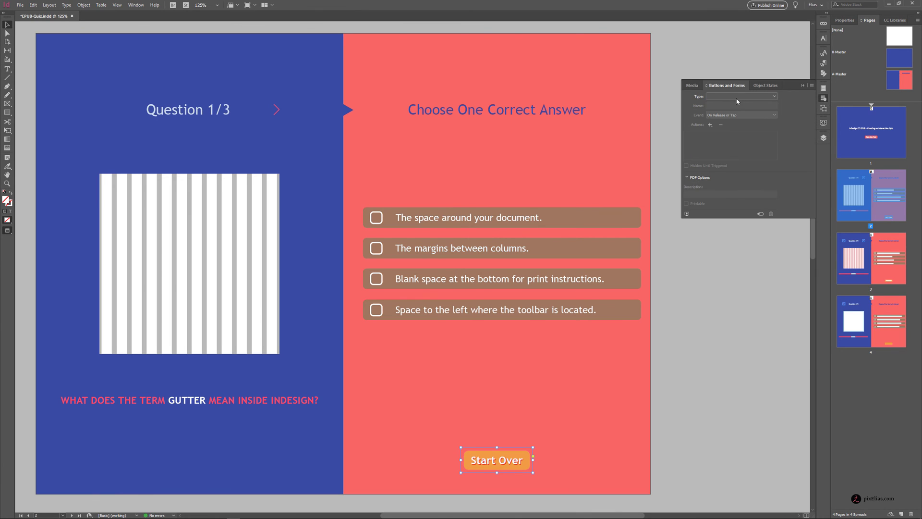
pyautogui.click(737, 97)
pyautogui.click(730, 105)
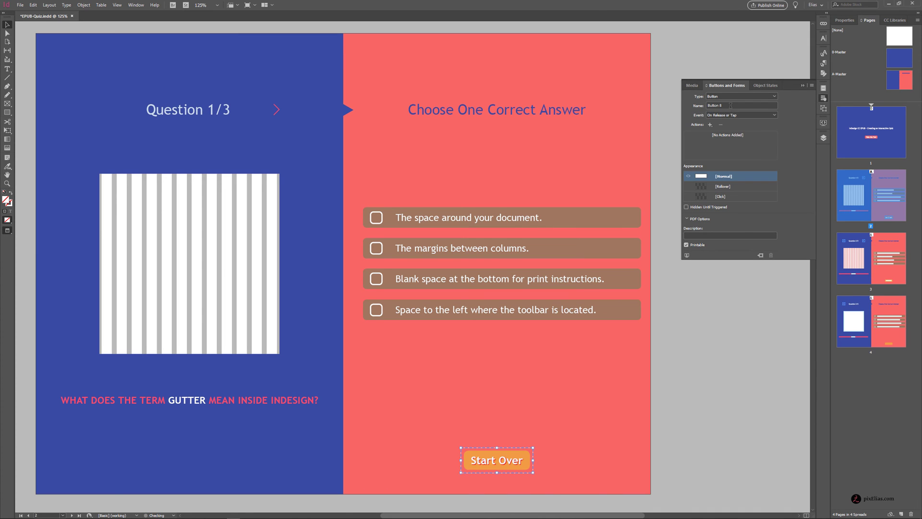
pyautogui.moveTo(730, 105); pyautogui.dragTo(690, 105)
pyautogui.write('StartOver Btn')
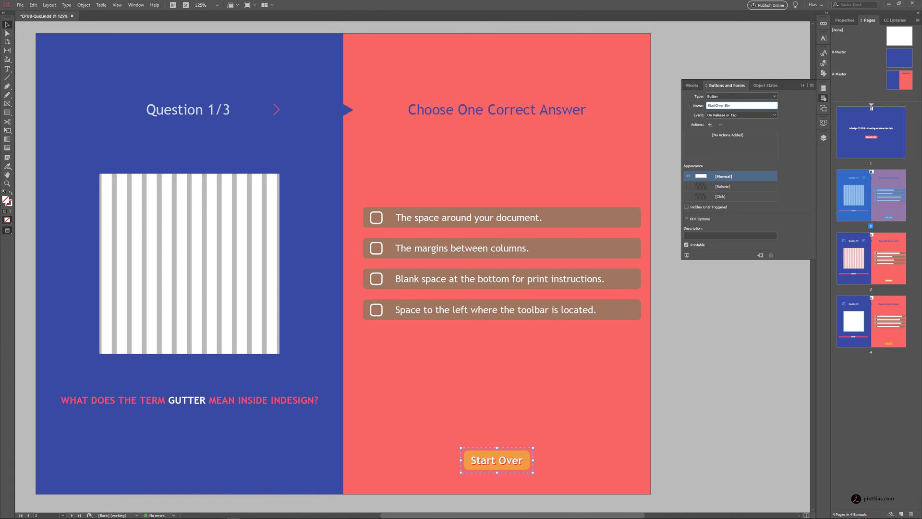
pyautogui.press('Return')
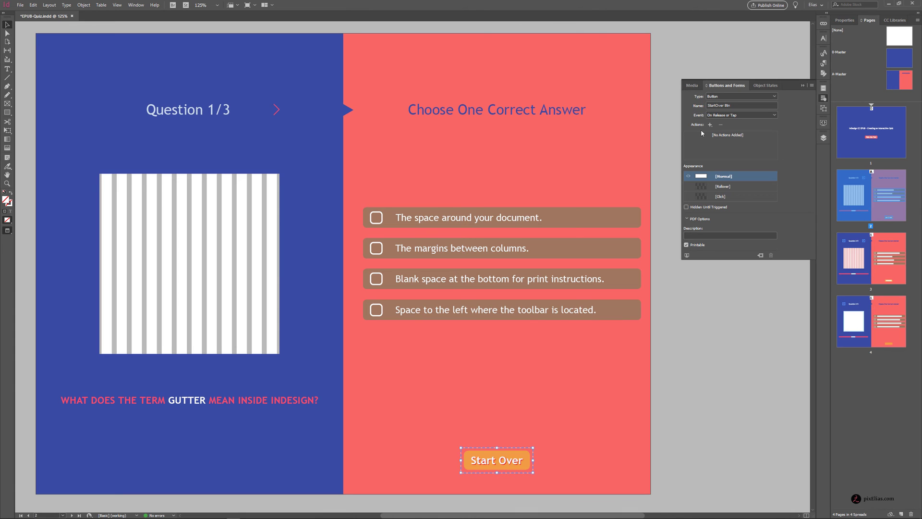
# - Add a Go To State action to the StartOver Btn targeting Question 1 MSO with the state Question 1 - False
pyautogui.click(709, 125)
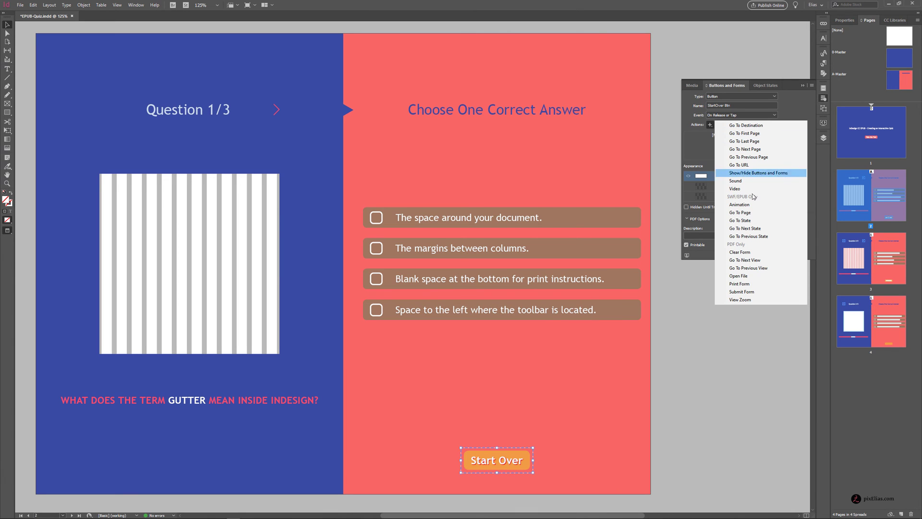
pyautogui.click(762, 221)
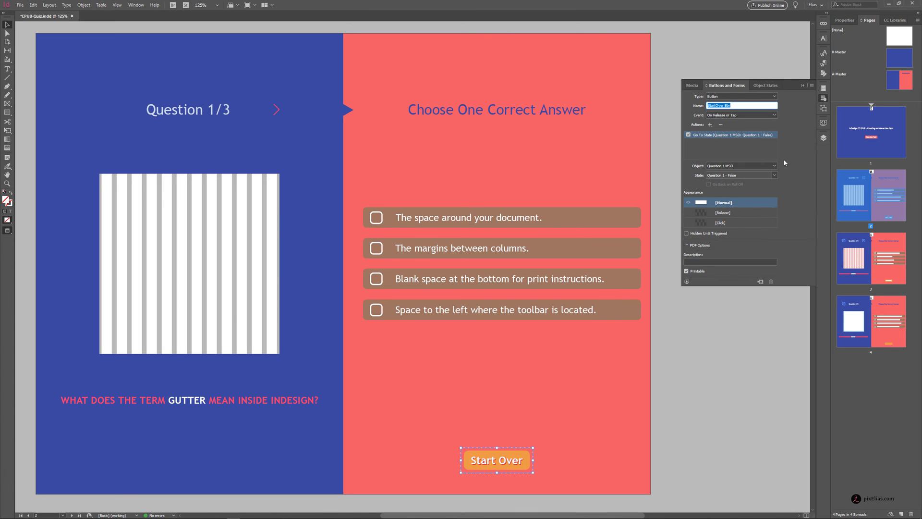
pyautogui.click(752, 167)
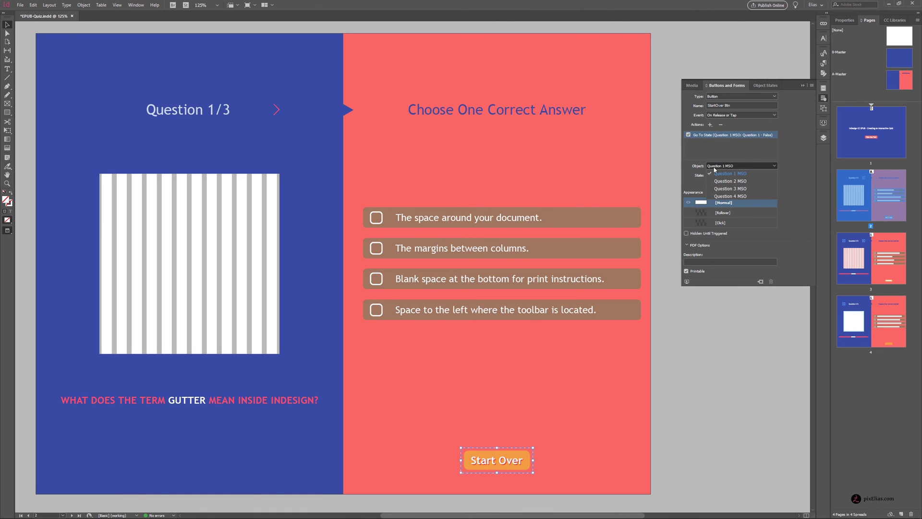
pyautogui.click(738, 170)
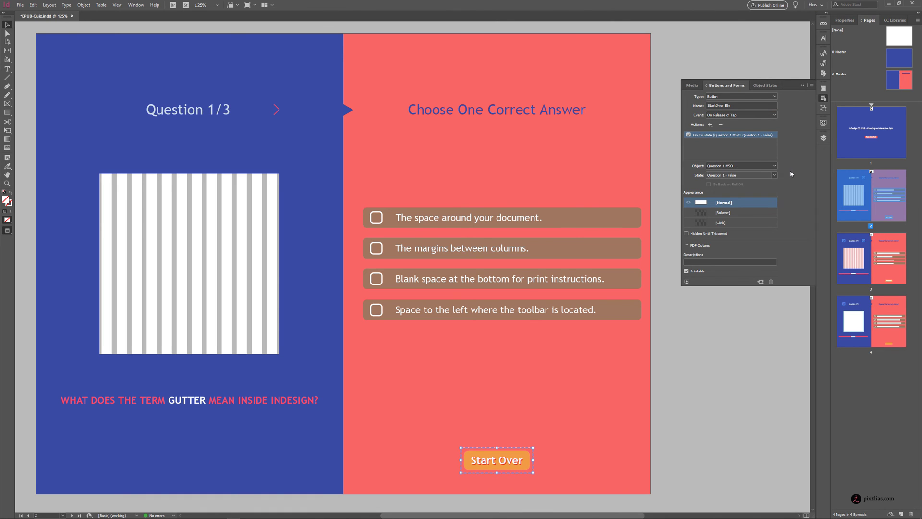
pyautogui.click(760, 177)
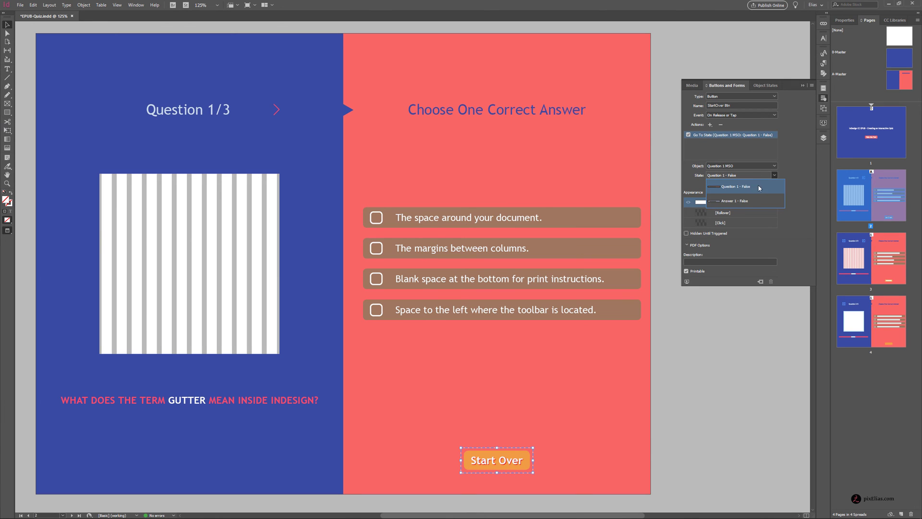
pyautogui.click(764, 193)
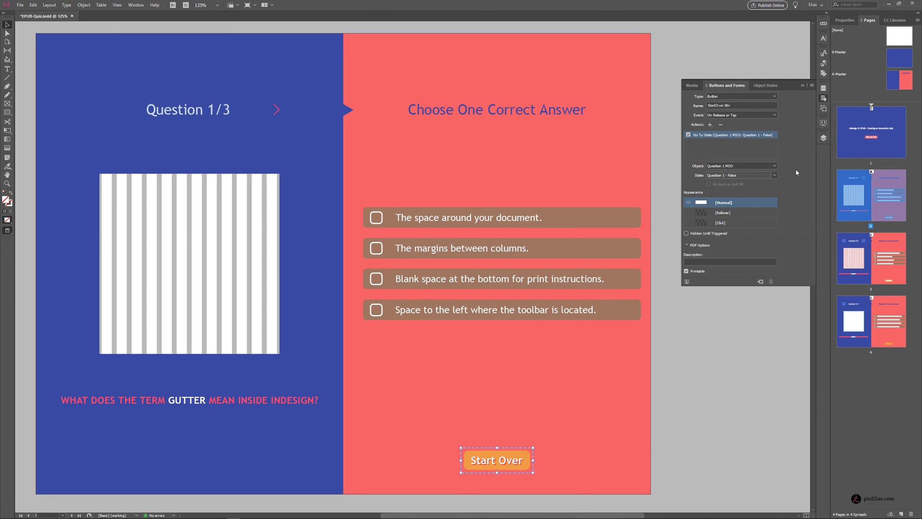
# - Add a second Go To State action to the StartOver Btn targeting Question 2 MSO with the state Question 2 - Correct
pyautogui.click(710, 124)
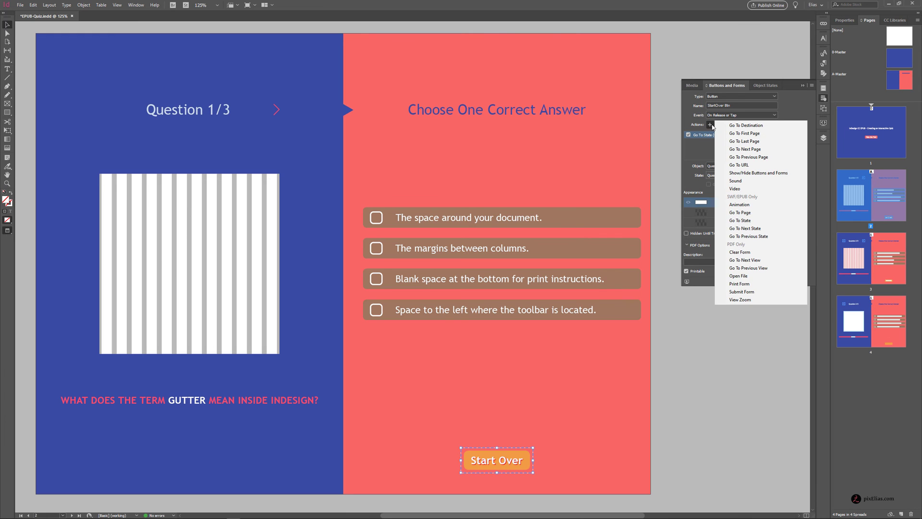
pyautogui.click(767, 220)
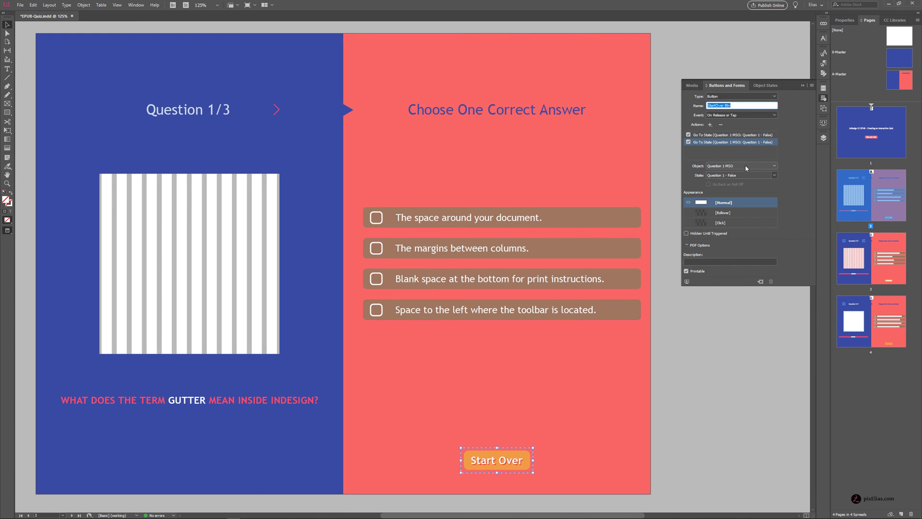
pyautogui.click(744, 166)
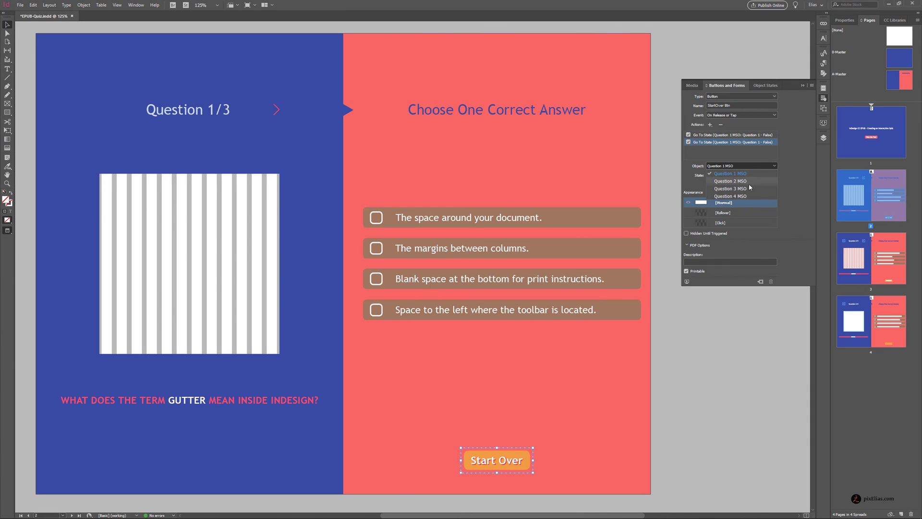
pyautogui.click(753, 180)
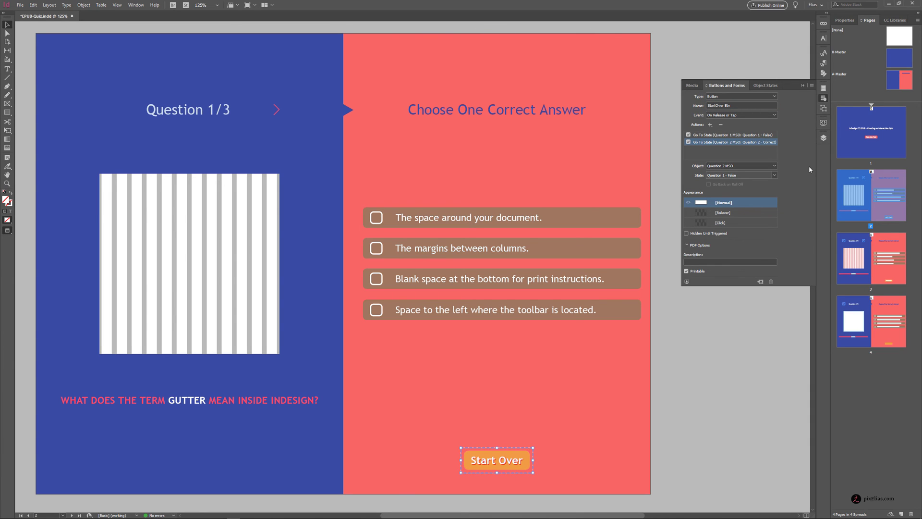
pyautogui.click(774, 175)
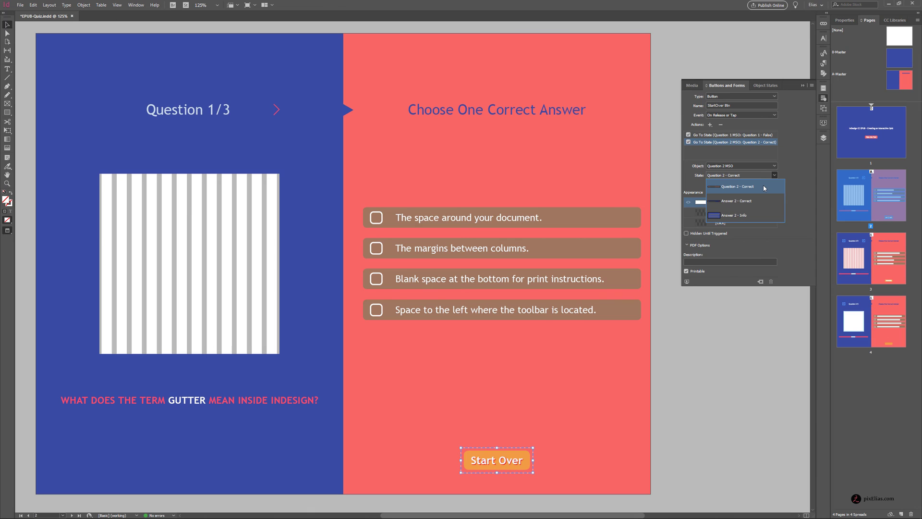
pyautogui.click(765, 187)
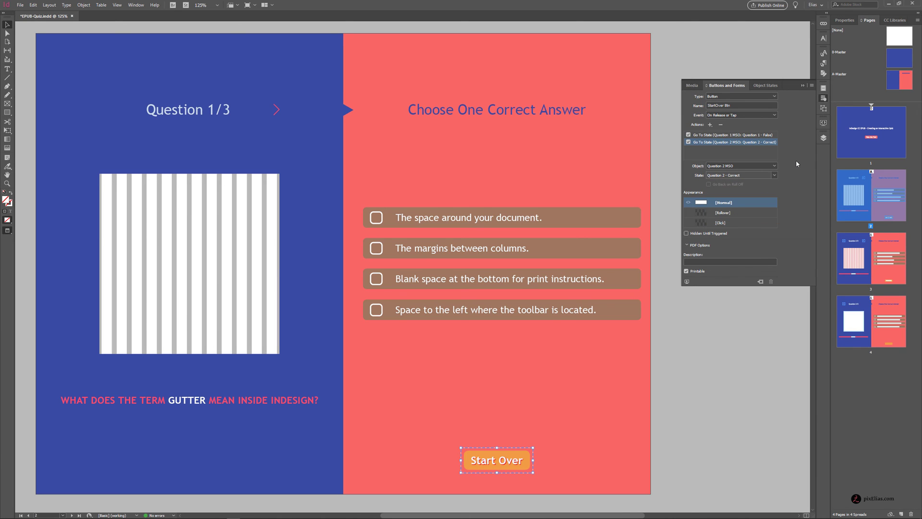
# - Add a third Go To State action to the StartOver Btn targeting Question 3 MSO with the state Question 3 - False
pyautogui.click(710, 124)
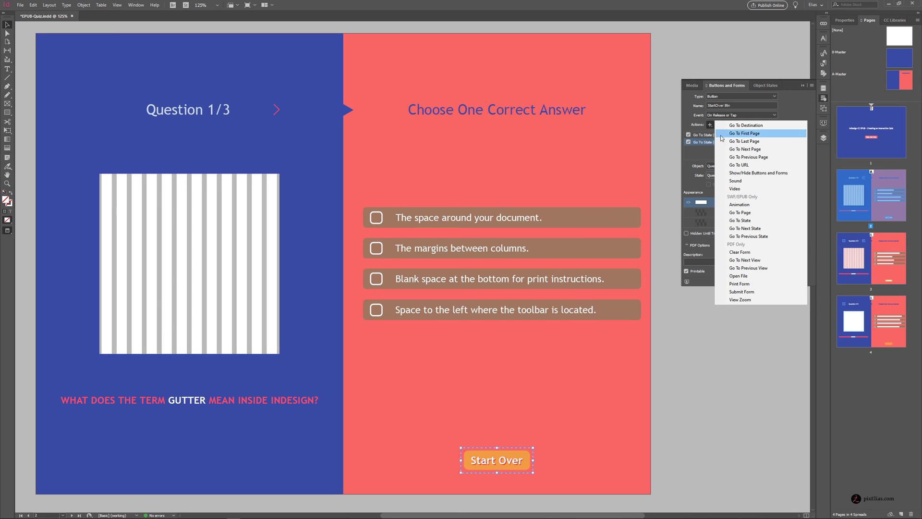
pyautogui.click(766, 219)
pyautogui.click(753, 166)
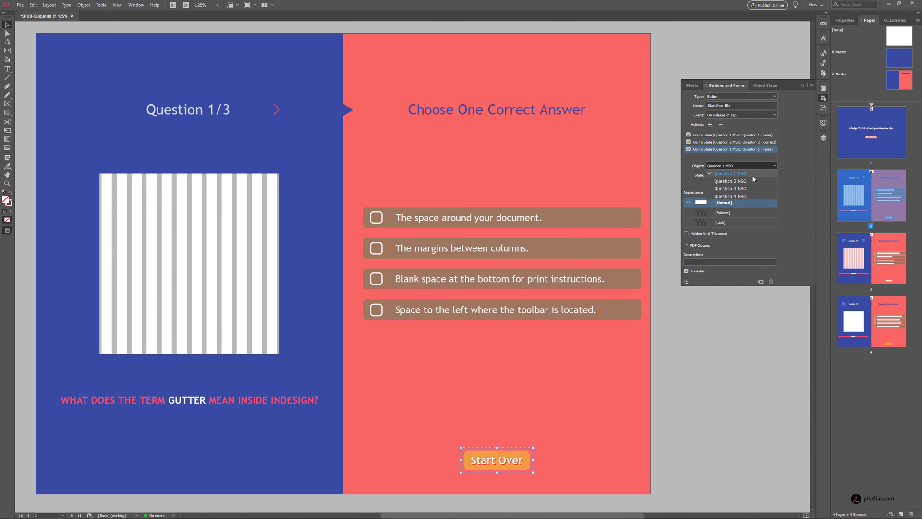
pyautogui.click(750, 188)
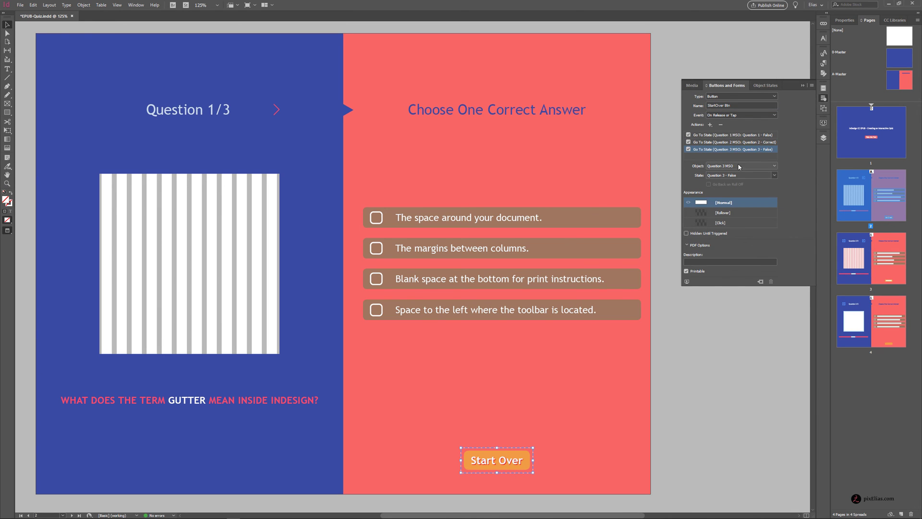
pyautogui.click(766, 175)
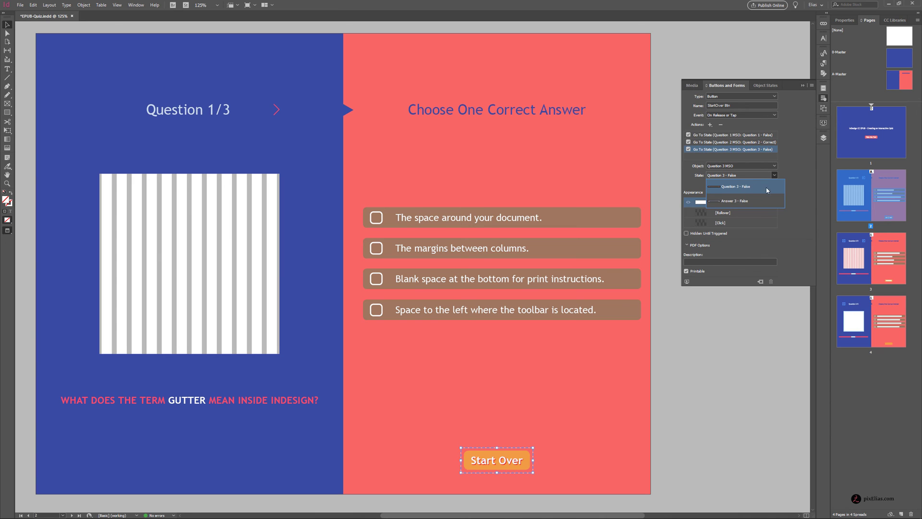
pyautogui.click(769, 187)
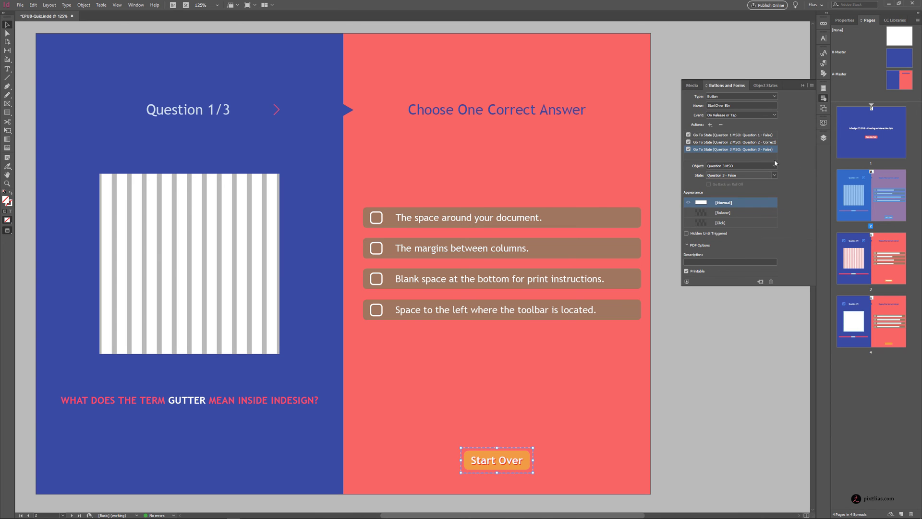
# - Add a fourth Go To State action to the StartOver Btn targeting Question 4 MSO with the state Question 4 - False
pyautogui.click(709, 125)
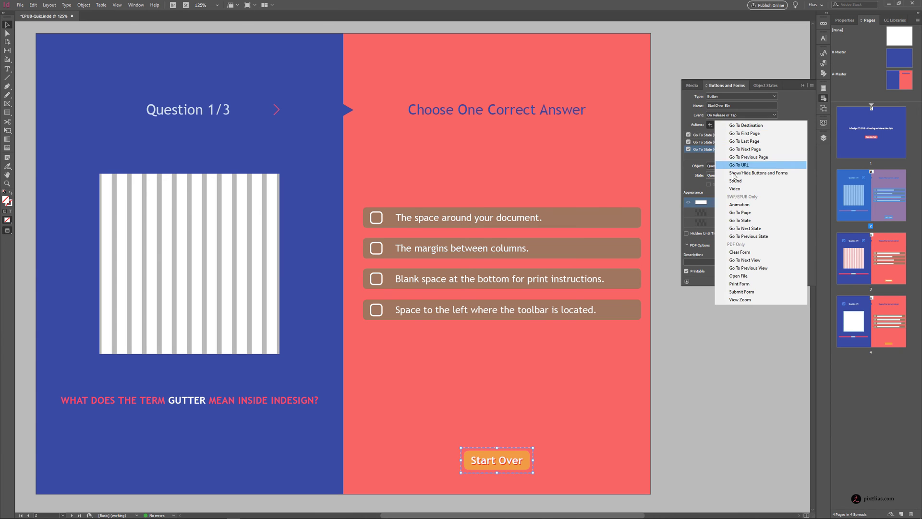
pyautogui.click(765, 221)
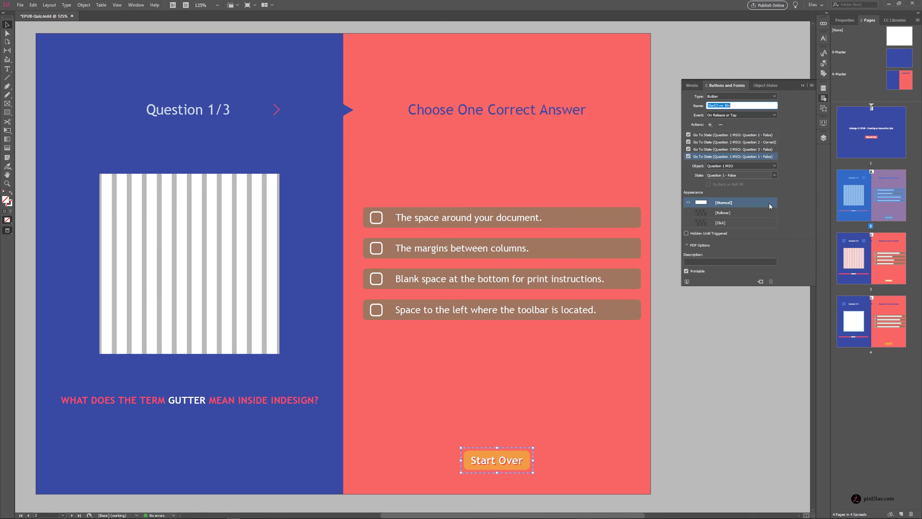
pyautogui.click(763, 166)
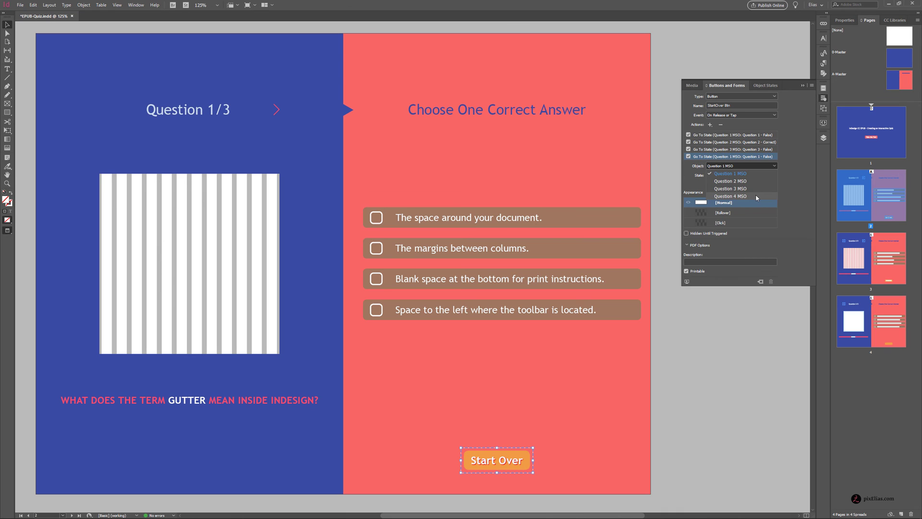
pyautogui.click(757, 196)
pyautogui.click(762, 179)
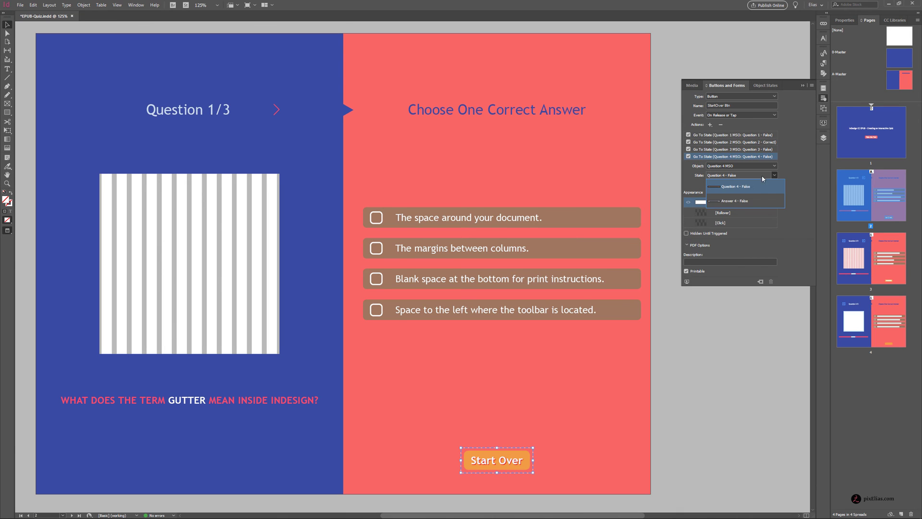
pyautogui.click(749, 186)
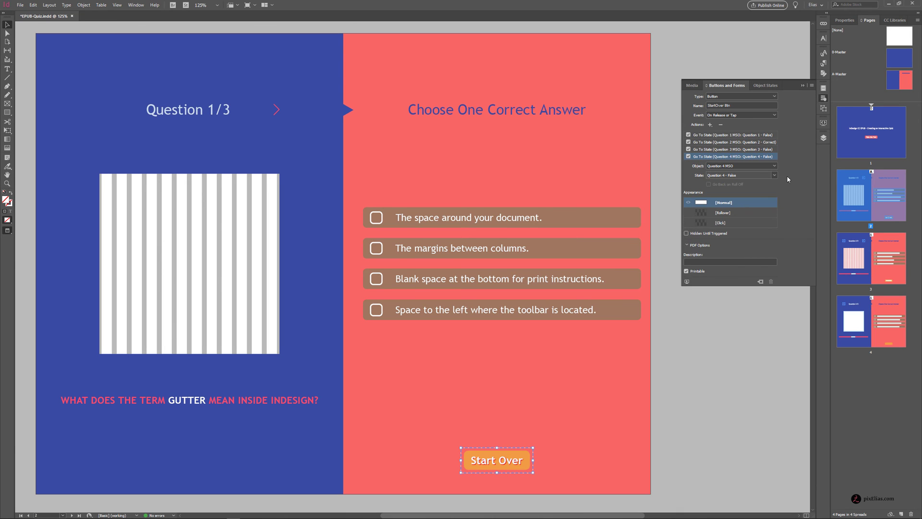
# - Play the interactivity preview and test resetting both wrong and correct answers of the gutter question with the Start Over button
pyautogui.click(823, 123)
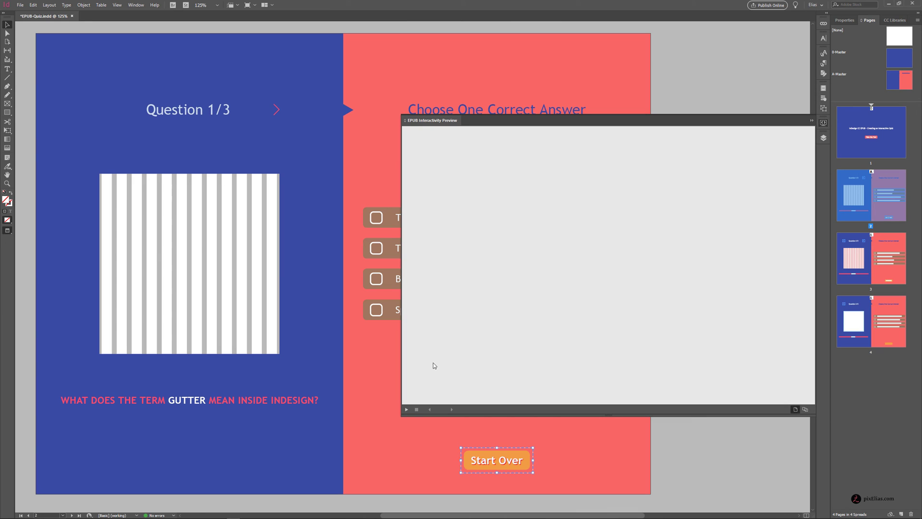
pyautogui.click(407, 409)
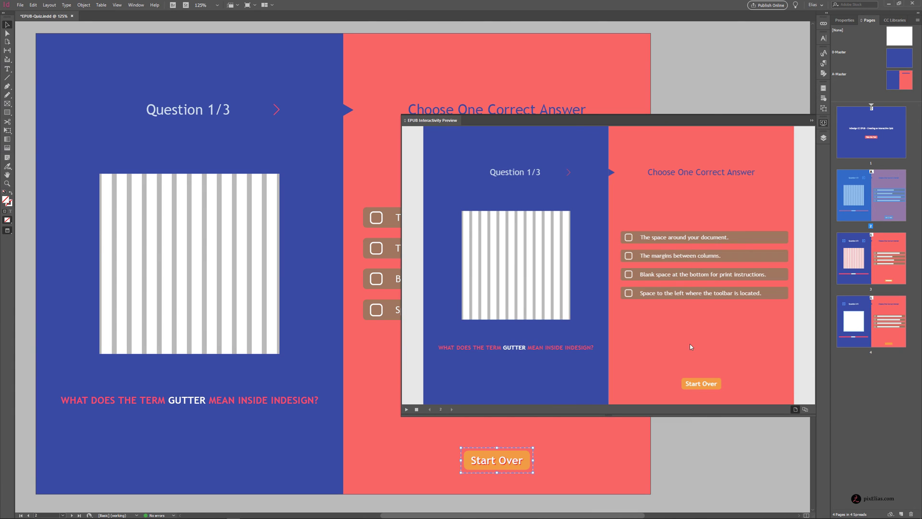
pyautogui.click(675, 293)
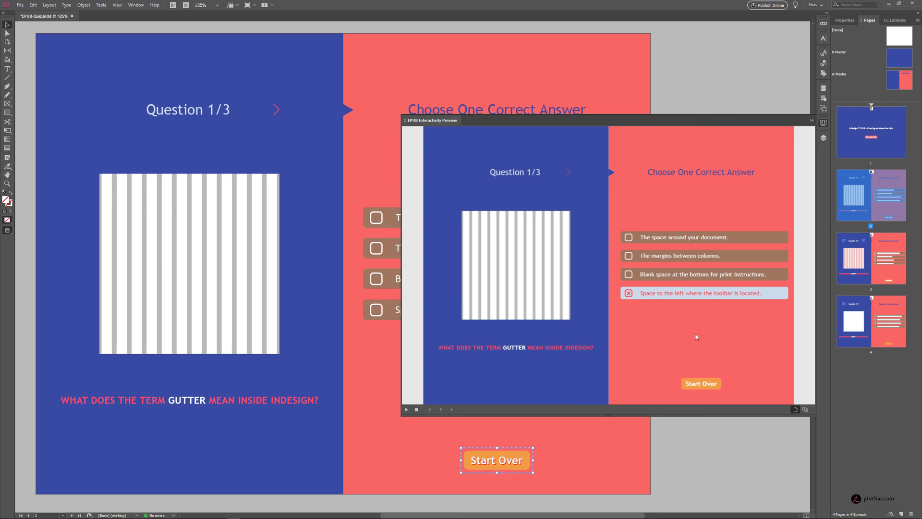
pyautogui.click(706, 386)
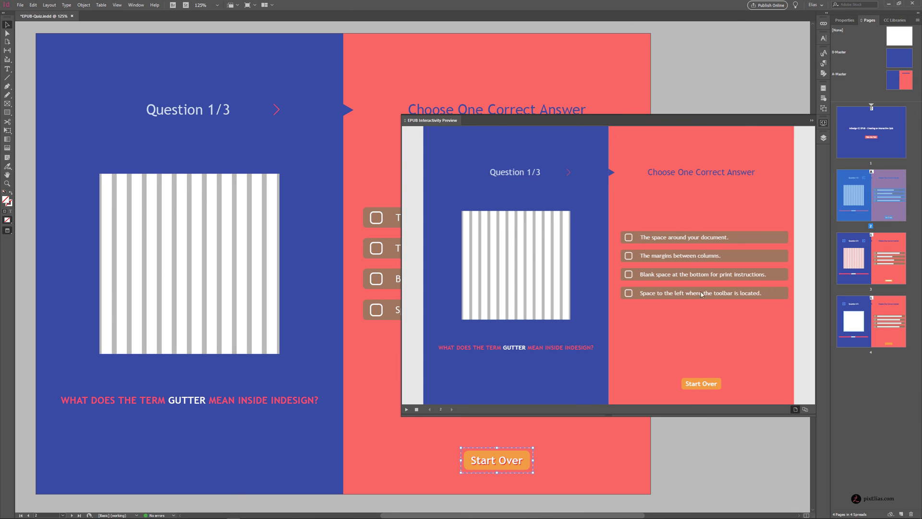
pyautogui.click(679, 276)
pyautogui.click(677, 294)
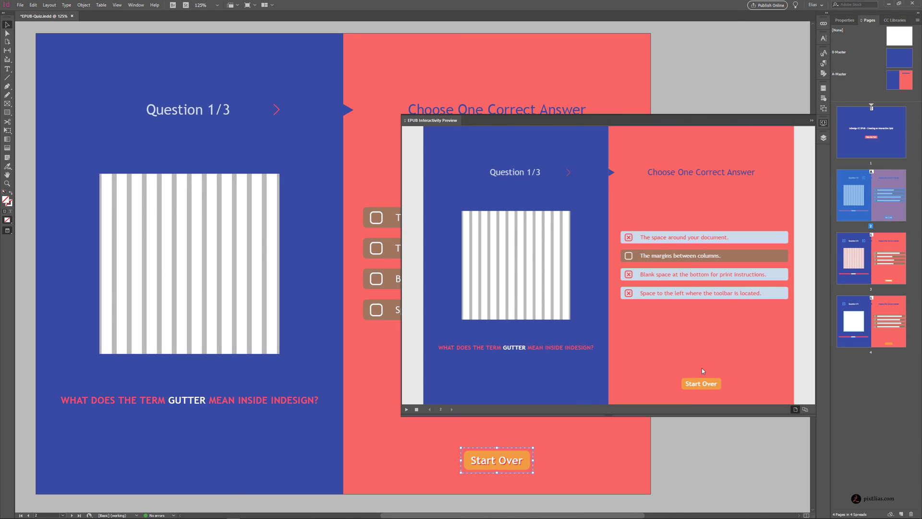
pyautogui.click(702, 383)
pyautogui.click(687, 257)
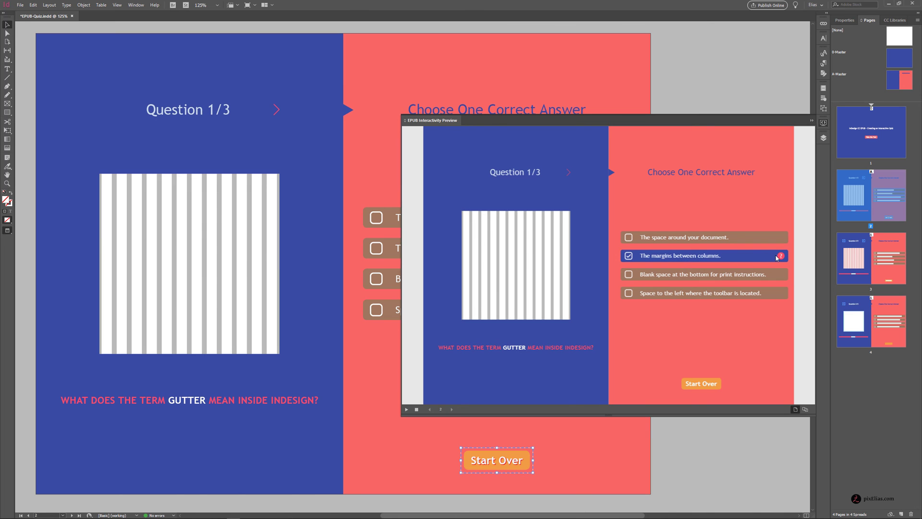
pyautogui.click(699, 385)
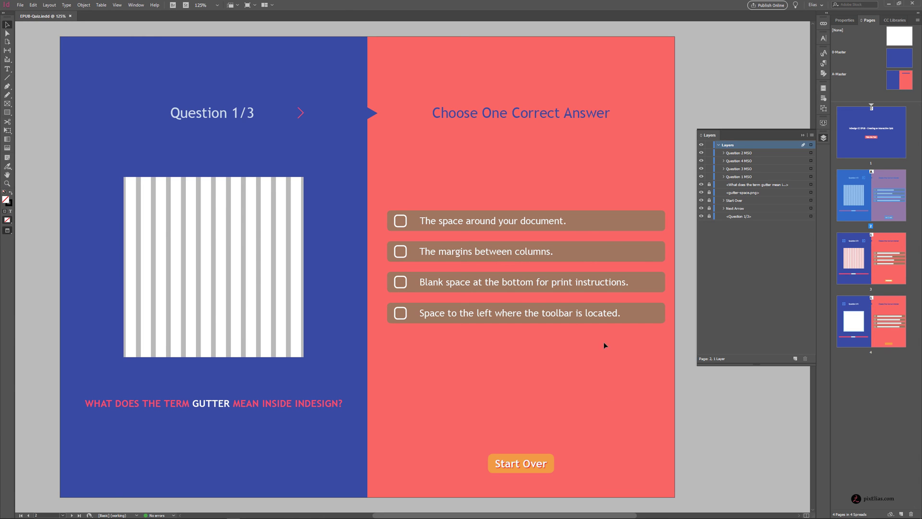
# - On page 1, draw a rectangle frame around the Take the Test label and make it the topmost object in the Take the Test group
pyautogui.doubleClick(861, 139)
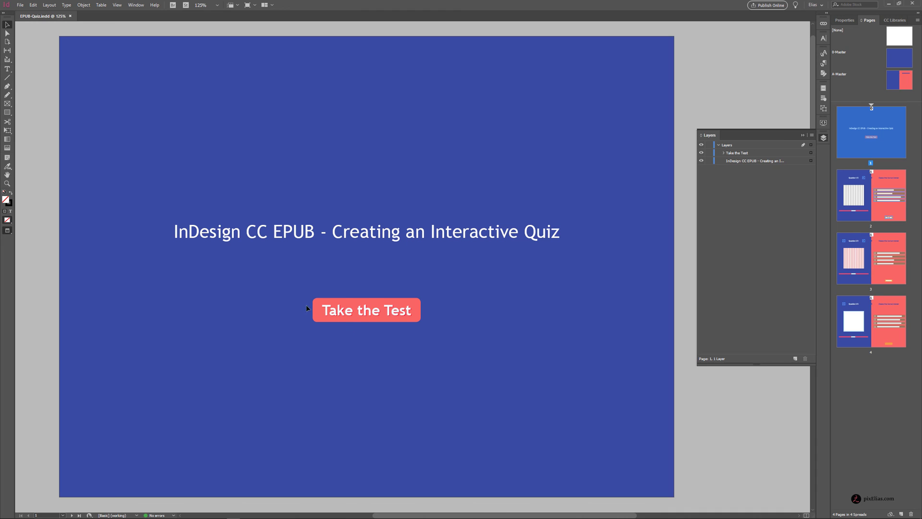
pyautogui.click(722, 153)
pyautogui.click(7, 103)
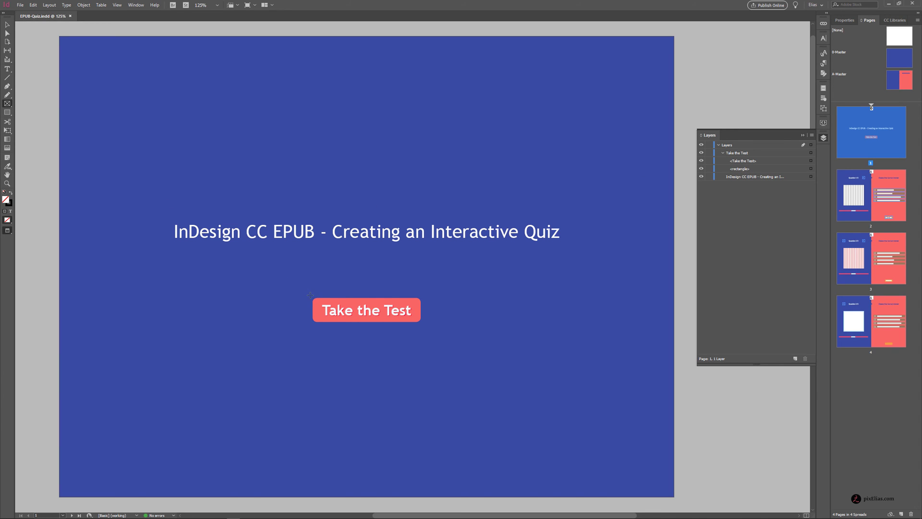
pyautogui.moveTo(310, 294); pyautogui.dragTo(422, 326)
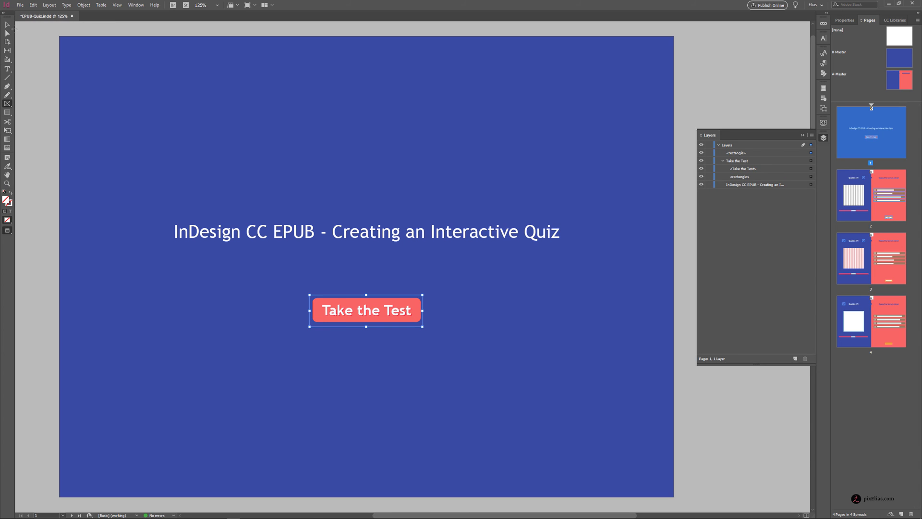
pyautogui.press('v')
pyautogui.moveTo(739, 153); pyautogui.dragTo(789, 167)
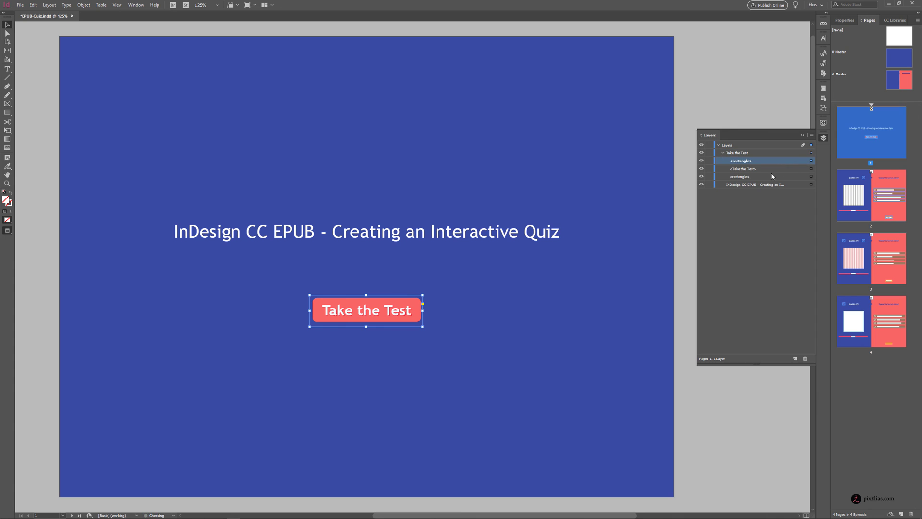
# - Convert the empty rectangle frame around Take the Test into a button named Start Btn
pyautogui.click(823, 98)
pyautogui.click(739, 96)
pyautogui.click(721, 104)
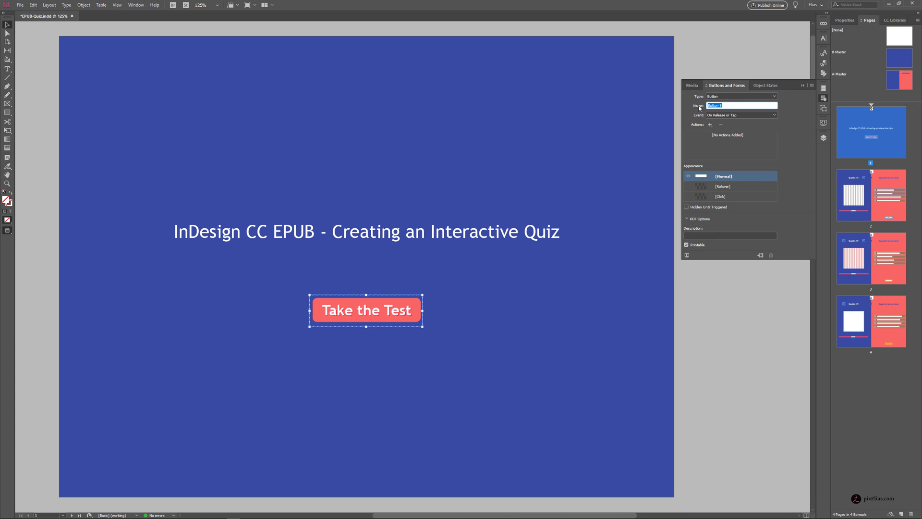
pyautogui.write('Start Btn')
pyautogui.press('Return')
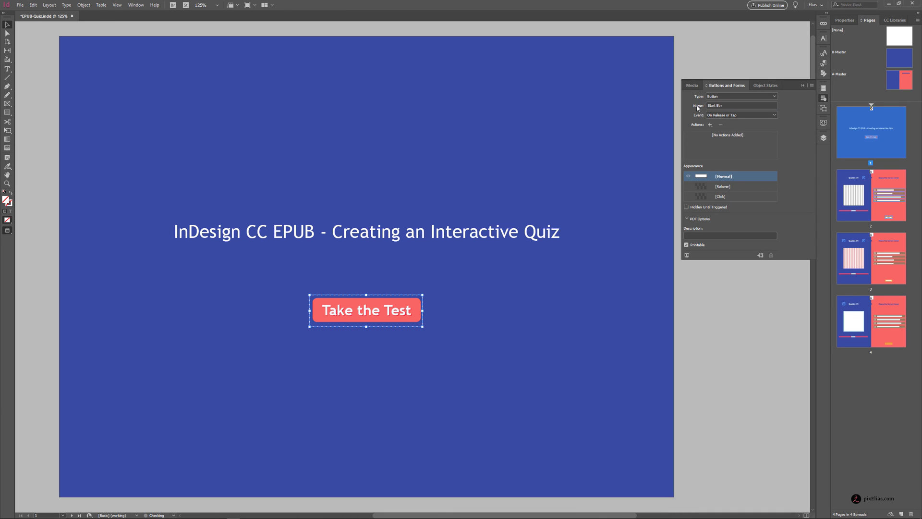
# - Add a Go To Page action to the Start Btn button and set its target page number
pyautogui.click(709, 126)
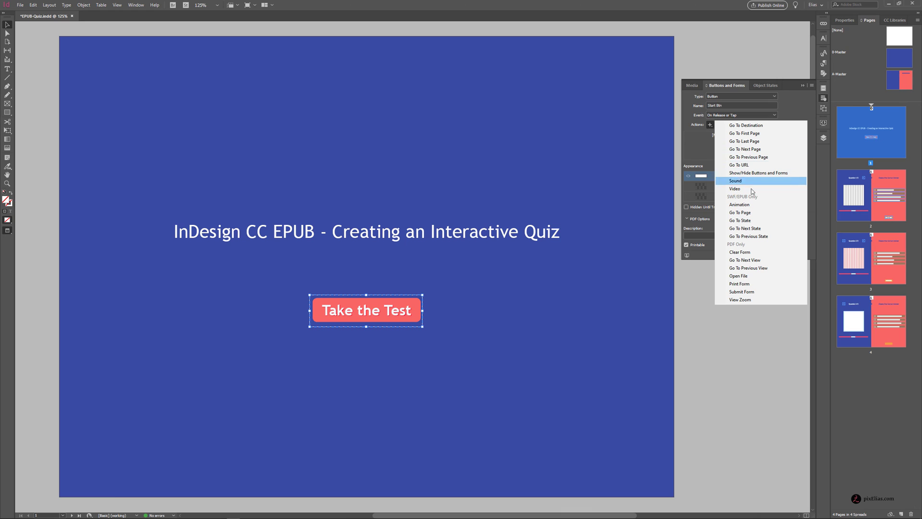
pyautogui.click(762, 215)
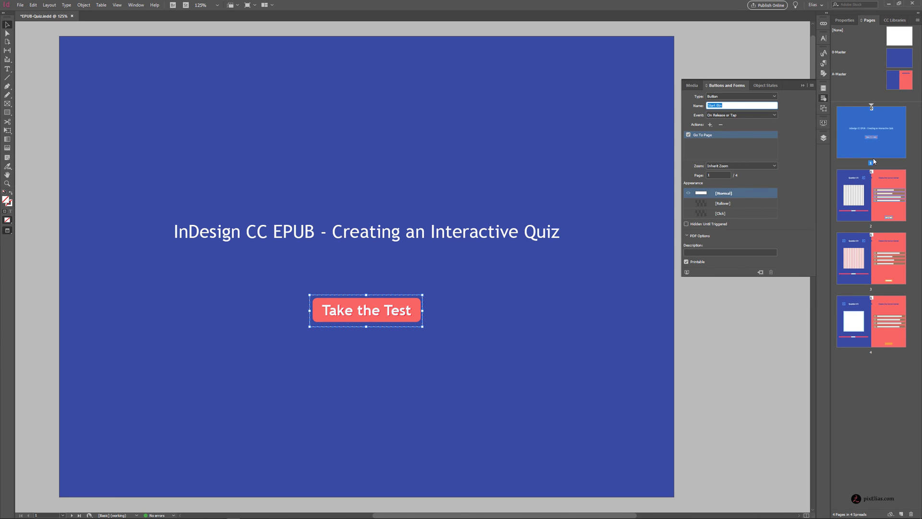
pyautogui.click(719, 174)
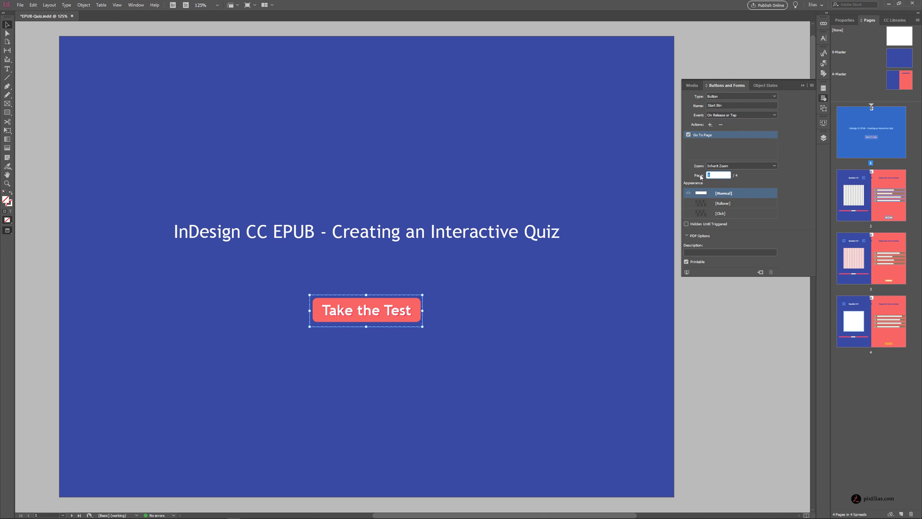
pyautogui.press('Return')
pyautogui.click(580, 293)
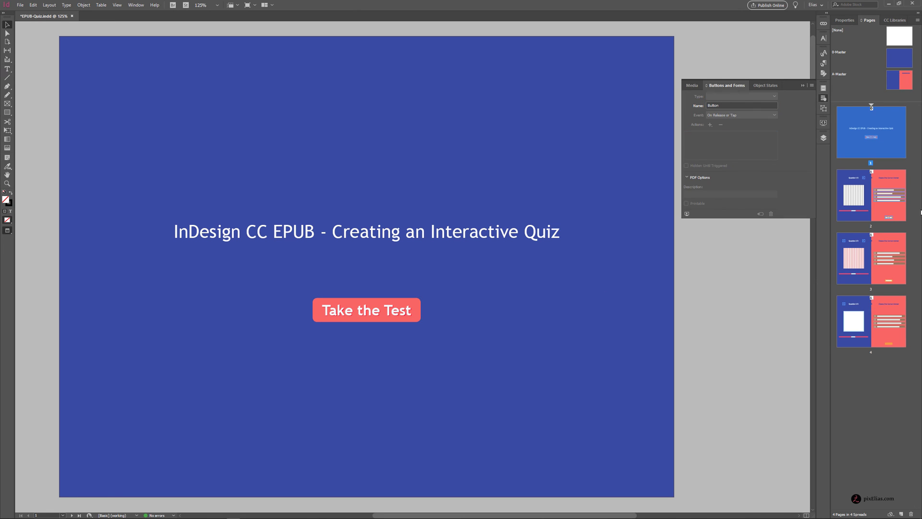
# - On page 2, convert the Empty Frame in the Next Arrow group into a button named Next Btn
pyautogui.doubleClick(884, 197)
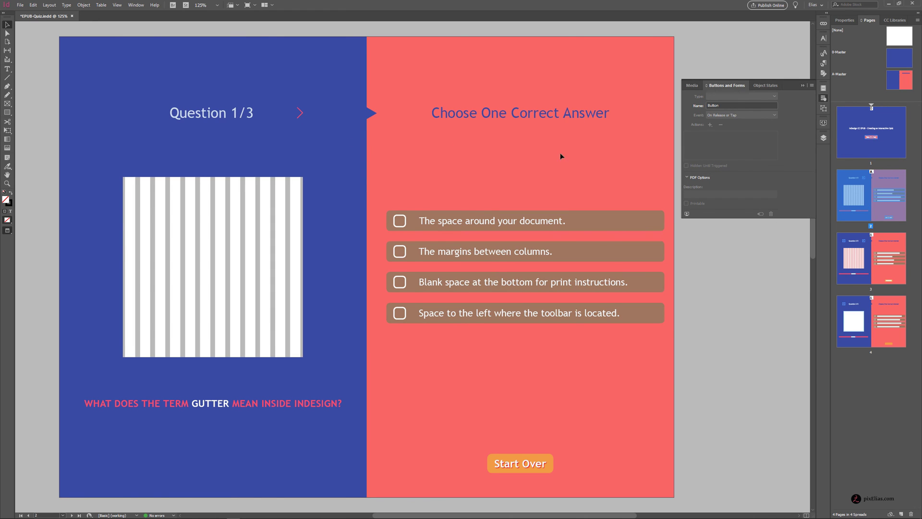
pyautogui.click(823, 137)
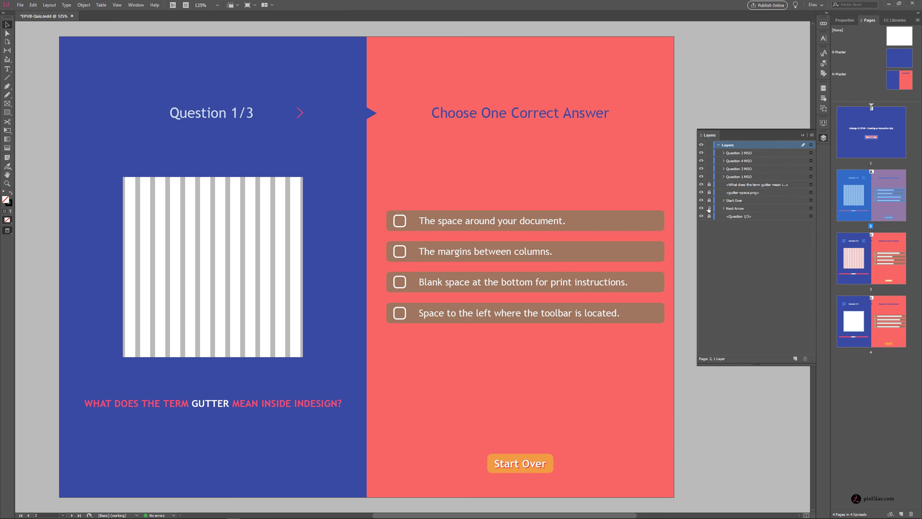
pyautogui.click(302, 114)
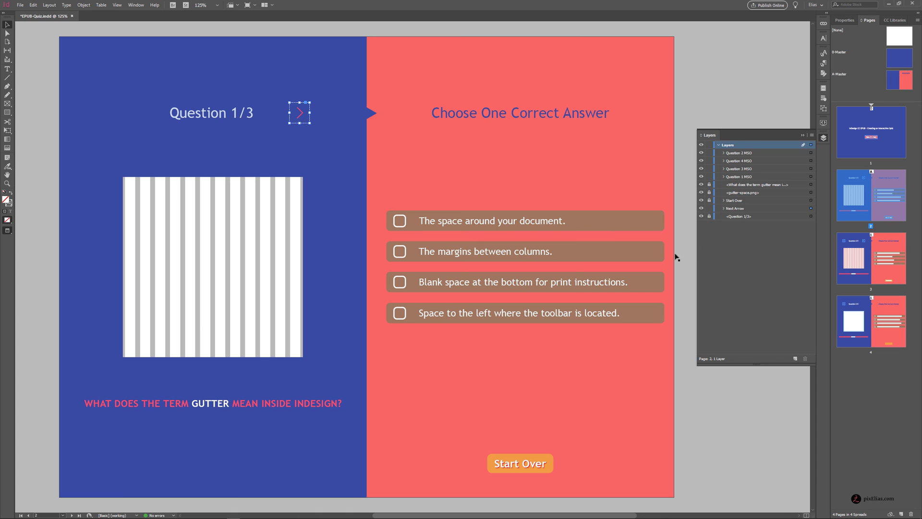
pyautogui.click(723, 209)
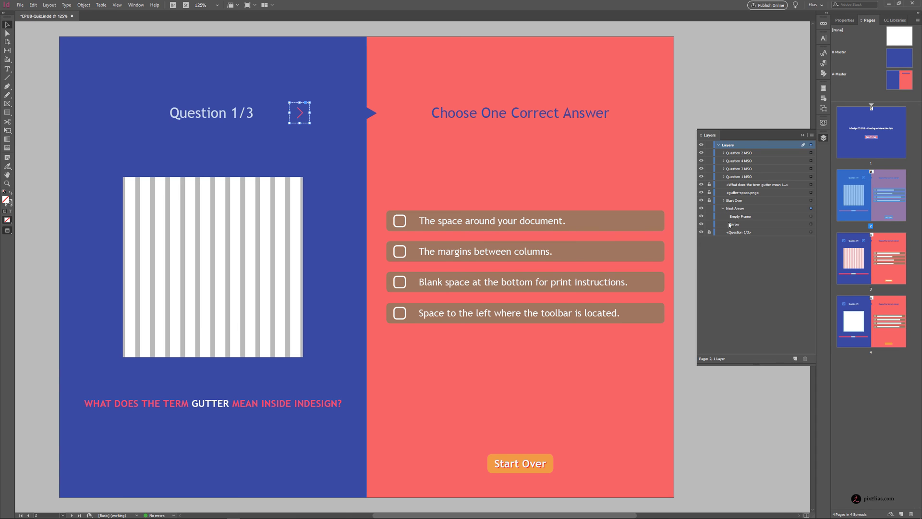
pyautogui.click(811, 216)
pyautogui.click(823, 108)
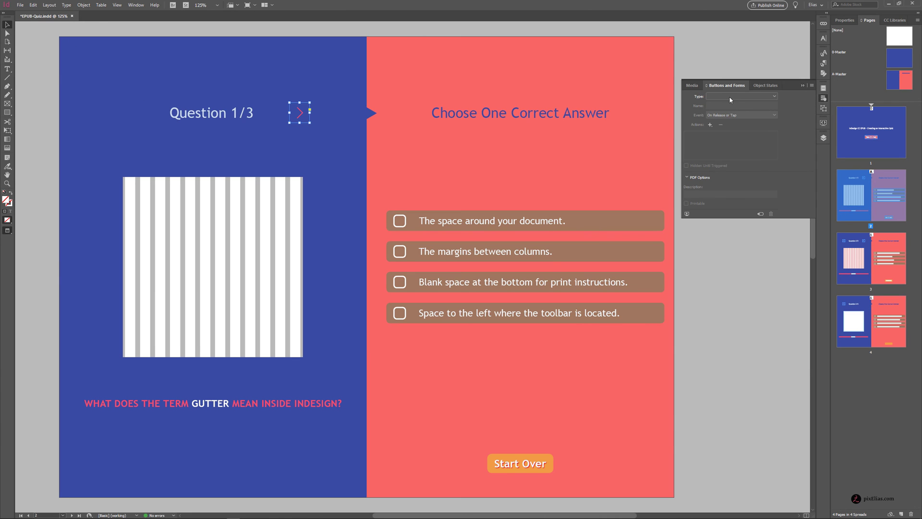
pyautogui.click(768, 97)
pyautogui.click(728, 105)
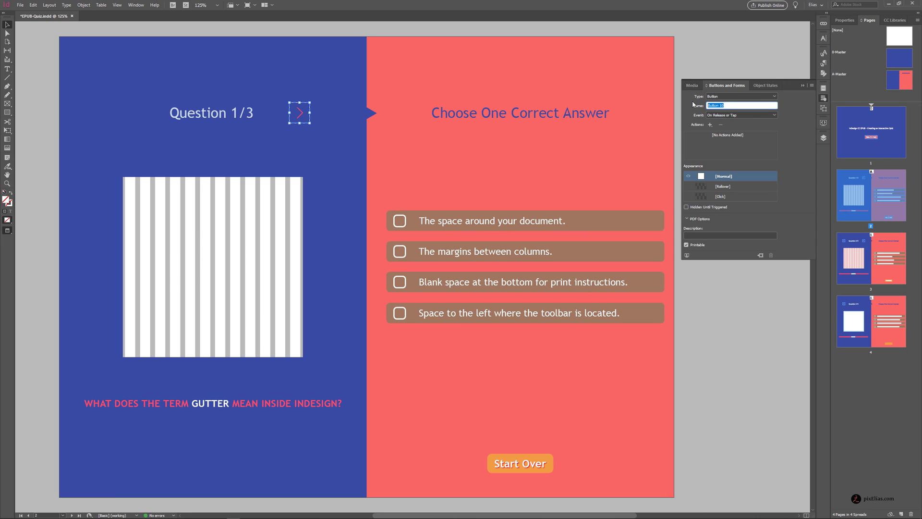
pyautogui.write('Next Btn')
pyautogui.press('Return')
# - Add a Go To Page action to the page 2 Next Btn button with page 3 as its target
pyautogui.click(710, 125)
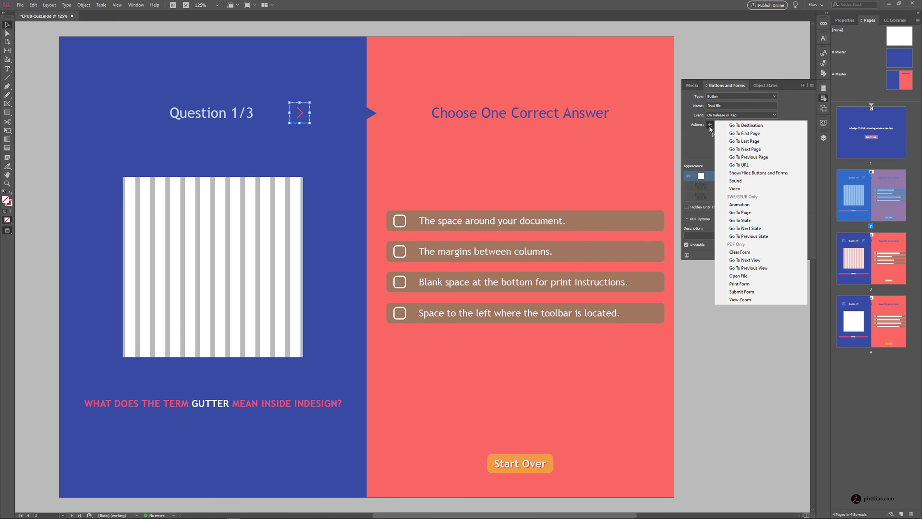
pyautogui.click(751, 212)
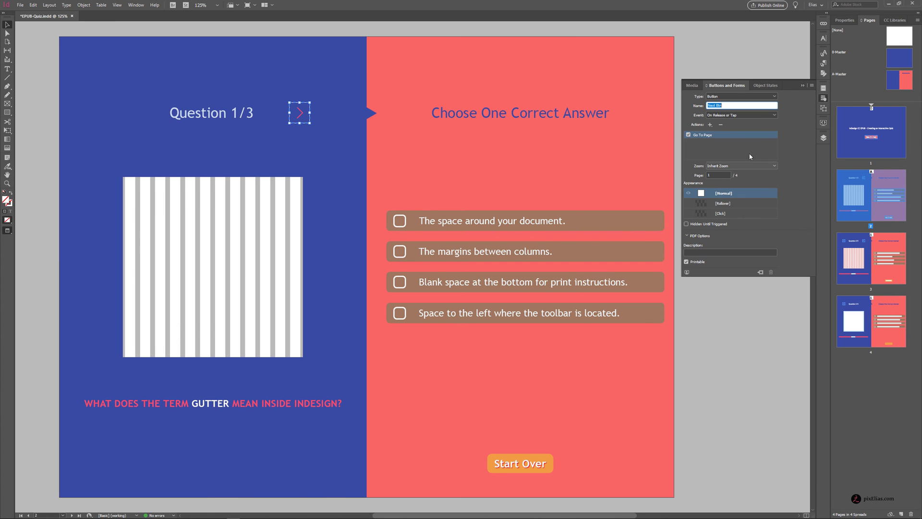
pyautogui.click(716, 175)
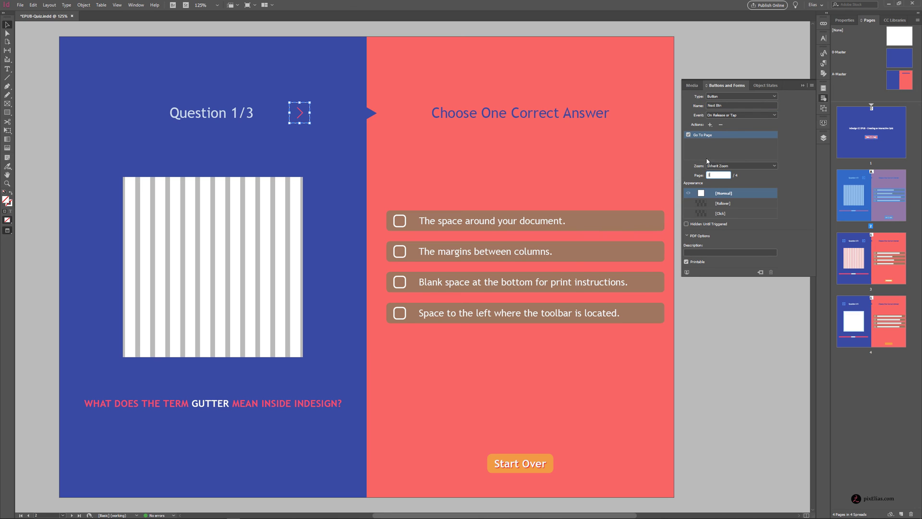
pyautogui.write('3')
# - Open page 3 and unlock its Next Arrow and Previous Arrow groups
pyautogui.click(823, 139)
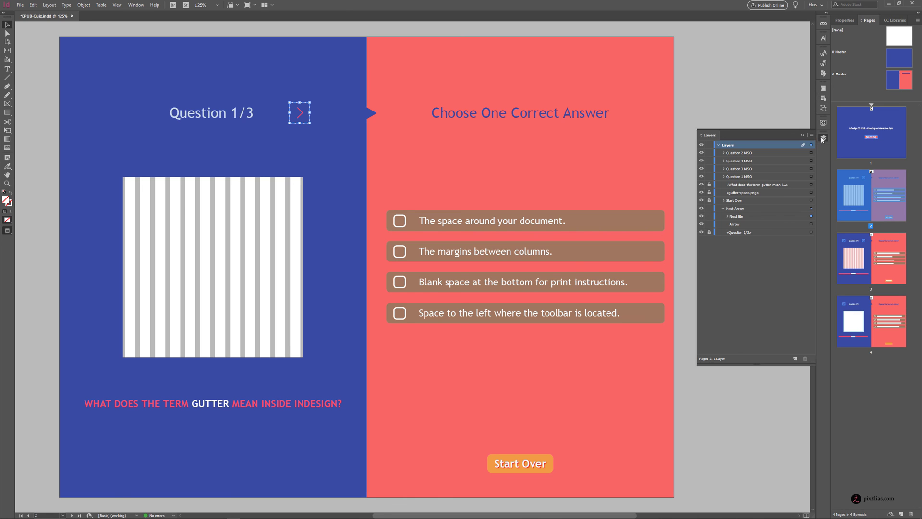
pyautogui.doubleClick(874, 262)
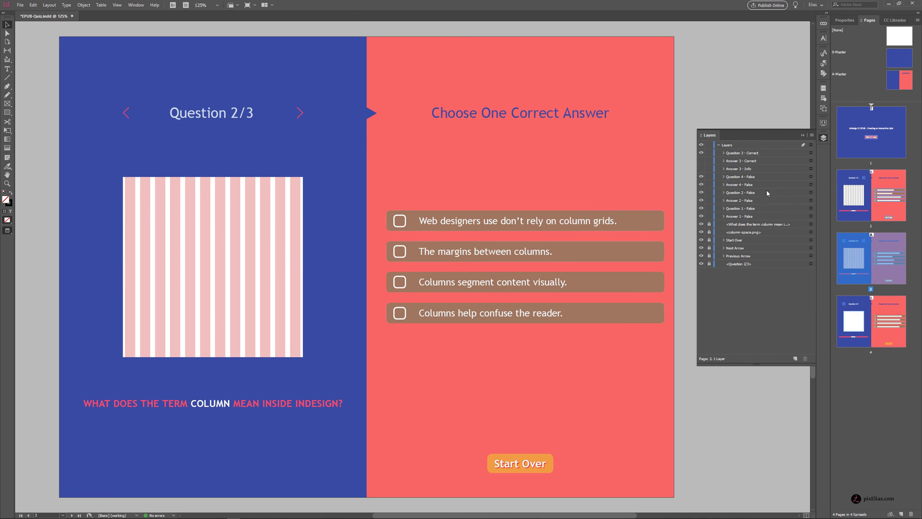
pyautogui.click(709, 248)
pyautogui.click(709, 256)
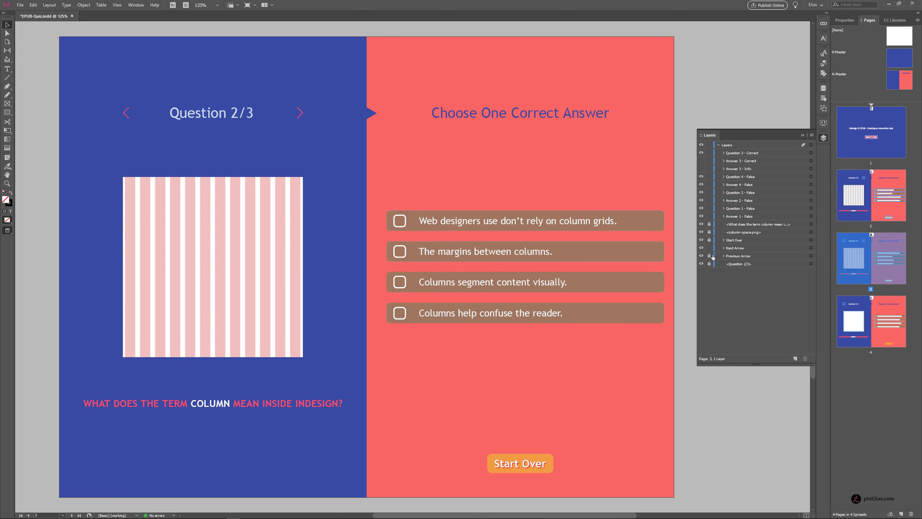
# - Convert the Empty Frame in the Previous Arrow group on page 3 into a button named Previous Btn
pyautogui.click(125, 117)
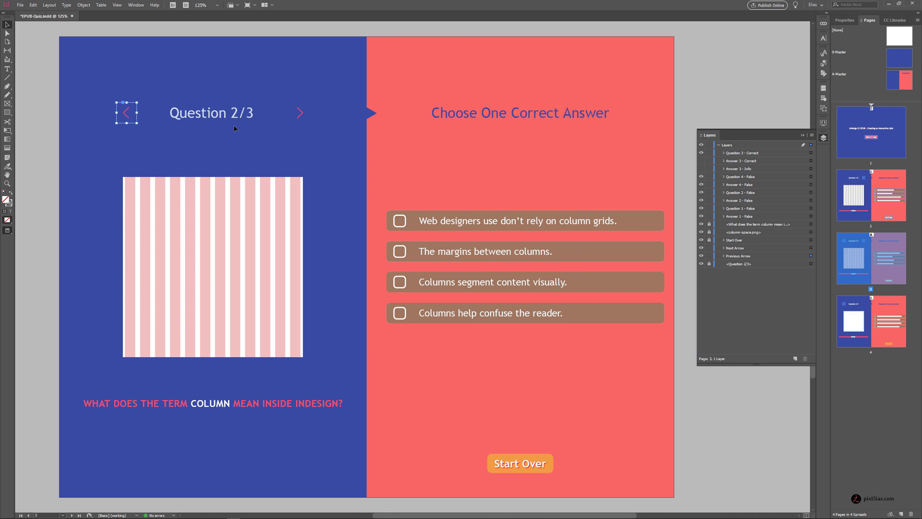
pyautogui.click(723, 255)
pyautogui.click(740, 264)
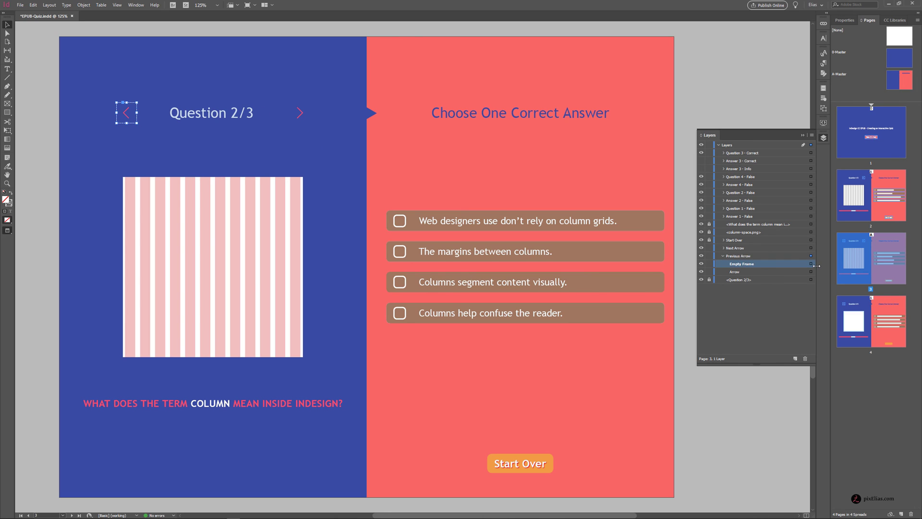
pyautogui.click(810, 264)
pyautogui.click(823, 99)
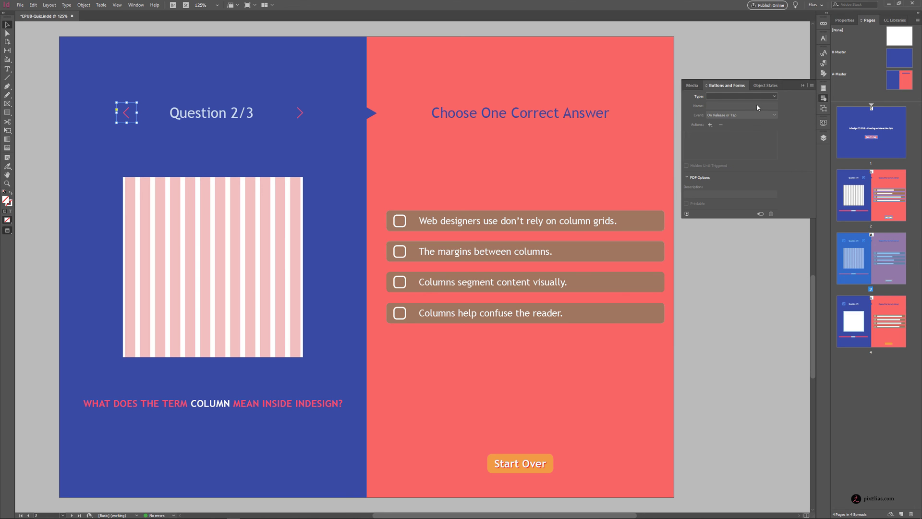
pyautogui.click(739, 96)
pyautogui.click(720, 104)
pyautogui.write('Previous Btn')
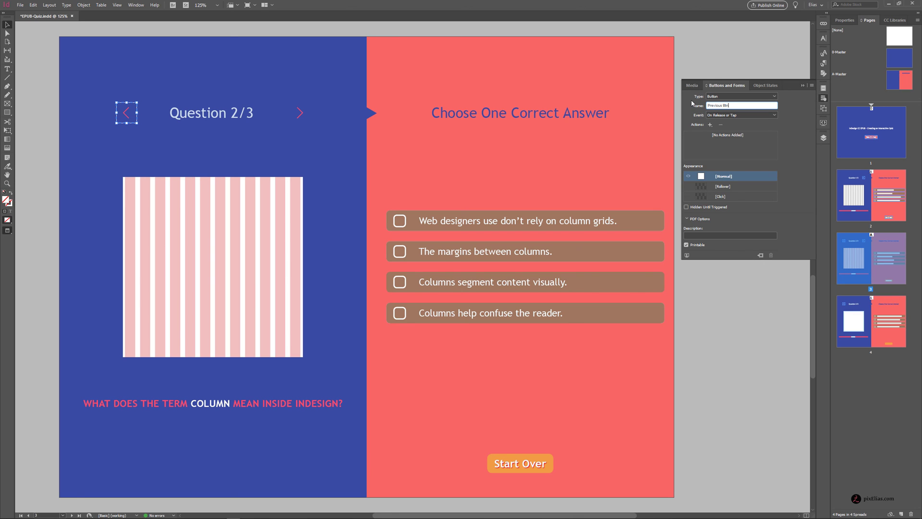
pyautogui.press('Return')
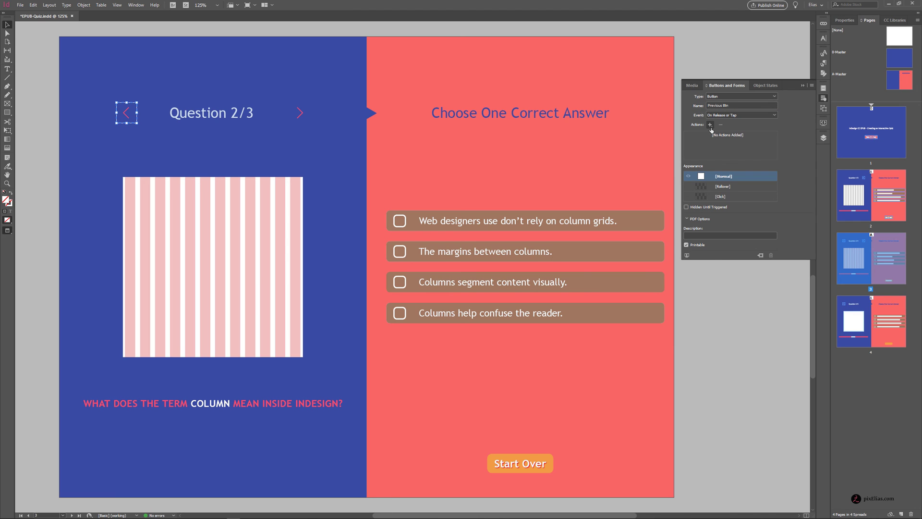
# - Add a Go To Page action to the page 3 Previous Btn button and set its target page number
pyautogui.click(709, 124)
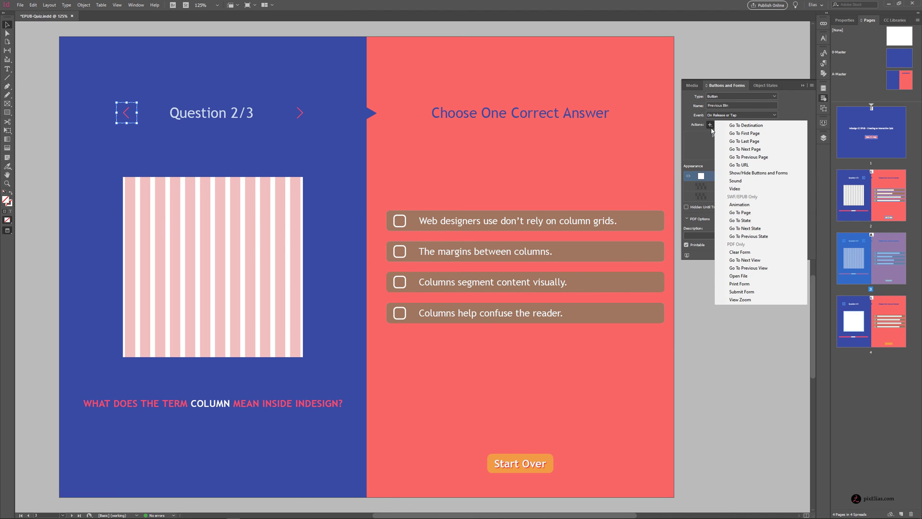
pyautogui.click(764, 213)
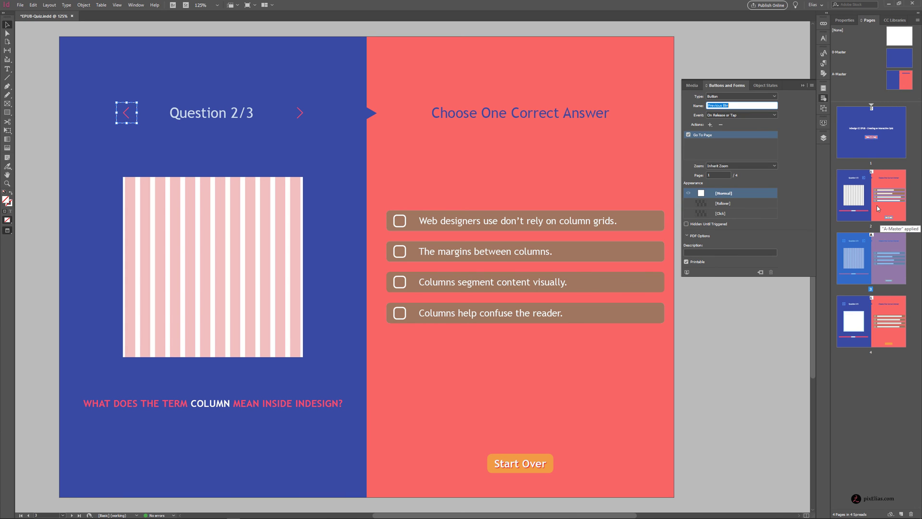
pyautogui.click(709, 174)
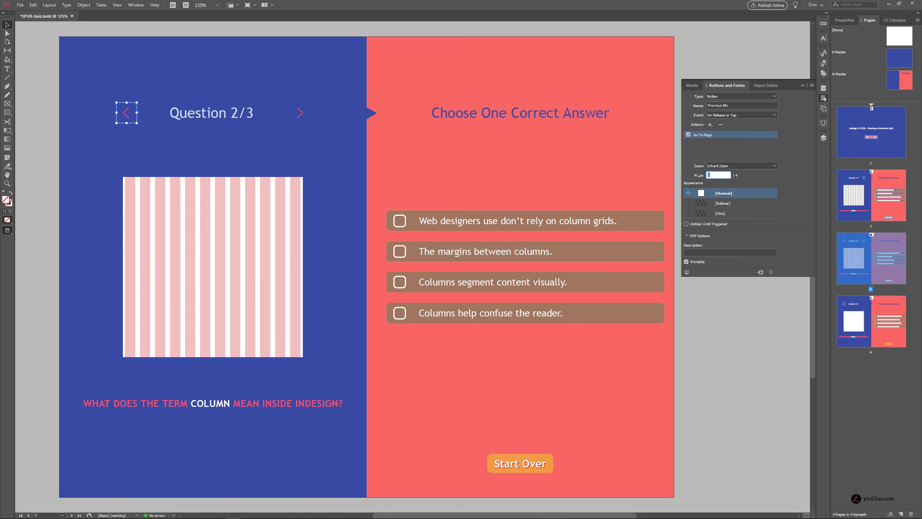
pyautogui.press('Return')
# - Convert the Empty Frame in the Next Arrow group on page 3 into a button named Next Btn
pyautogui.click(823, 137)
pyautogui.click(723, 255)
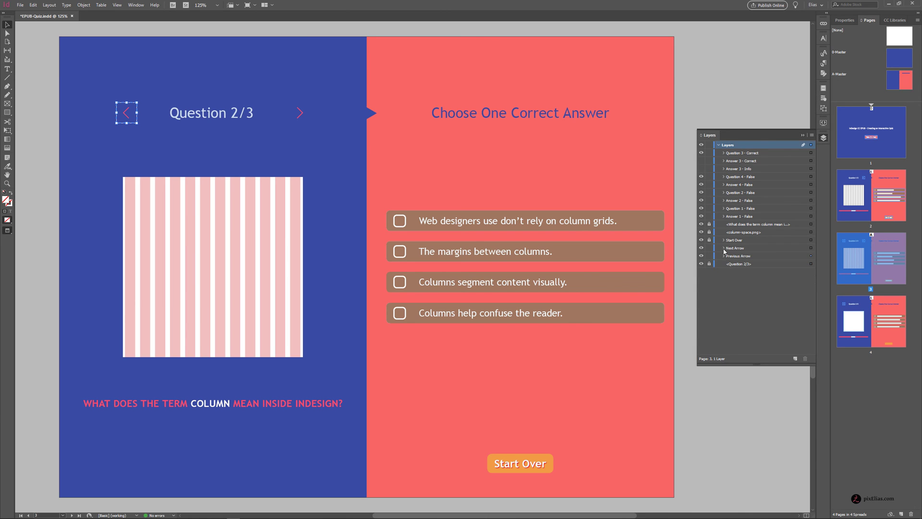
pyautogui.click(724, 248)
pyautogui.click(732, 256)
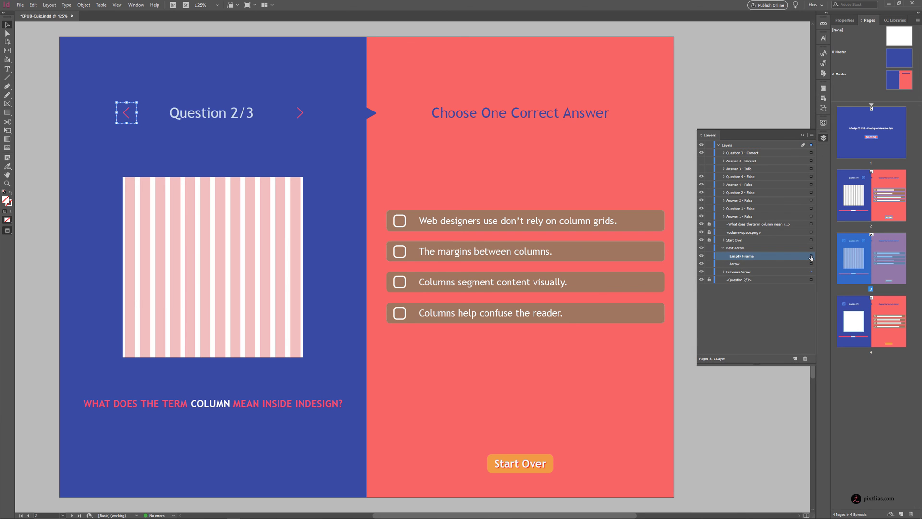
pyautogui.click(810, 256)
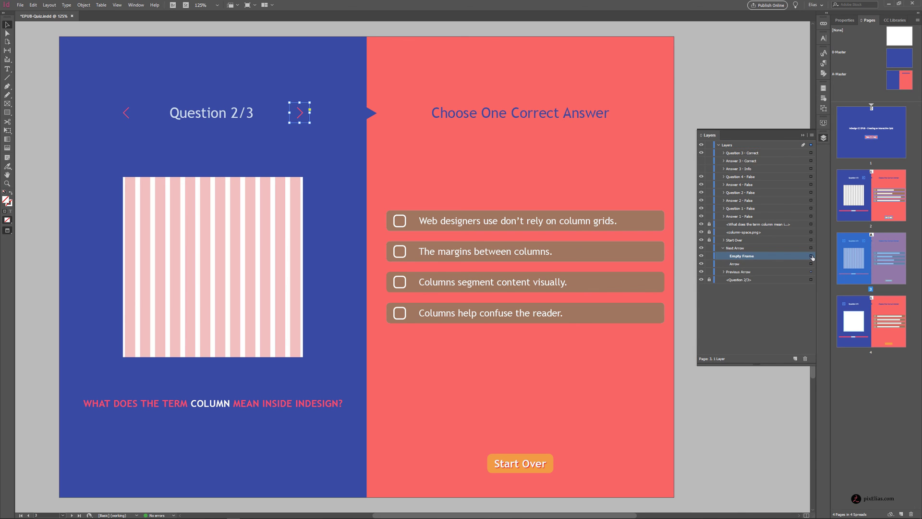
pyautogui.click(823, 98)
pyautogui.click(742, 96)
pyautogui.click(738, 119)
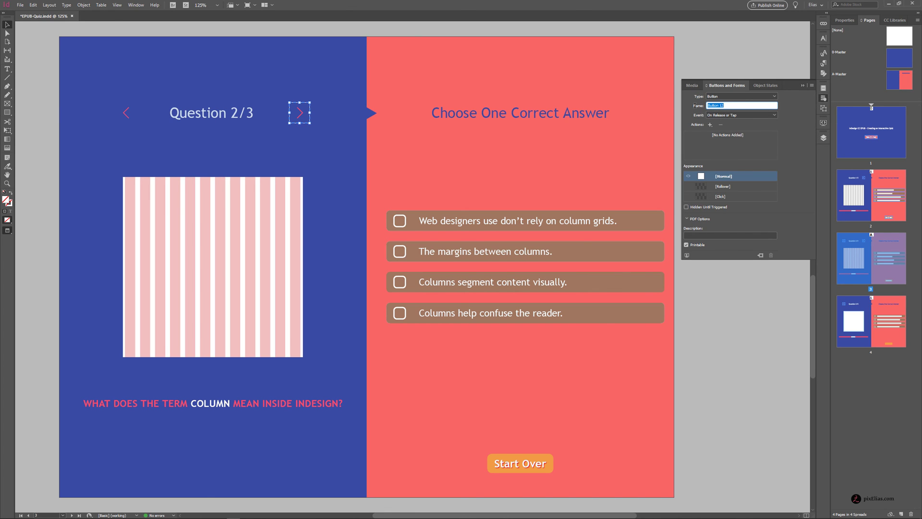
pyautogui.write('Next Btn')
pyautogui.press('Return')
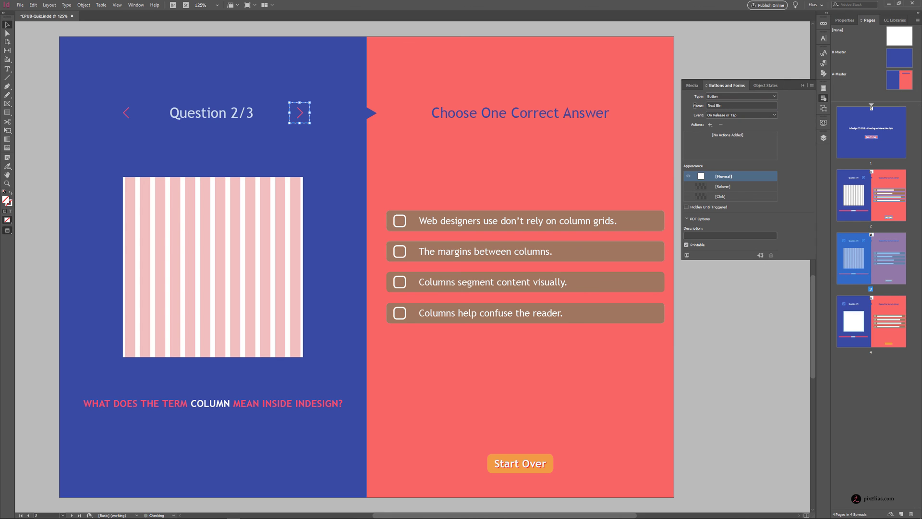
# - Add a Go To Page action to the page 3 Next Btn button and set its target page number
pyautogui.click(709, 125)
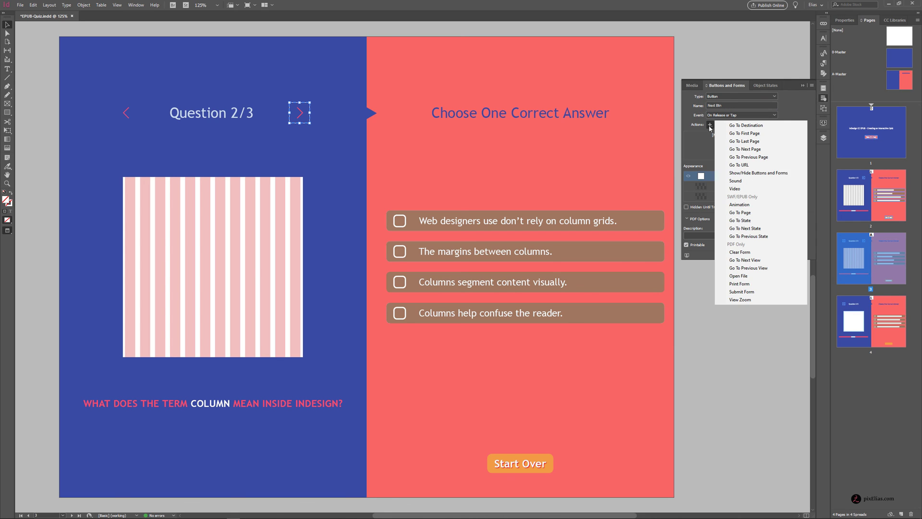
pyautogui.click(755, 215)
pyautogui.doubleClick(713, 175)
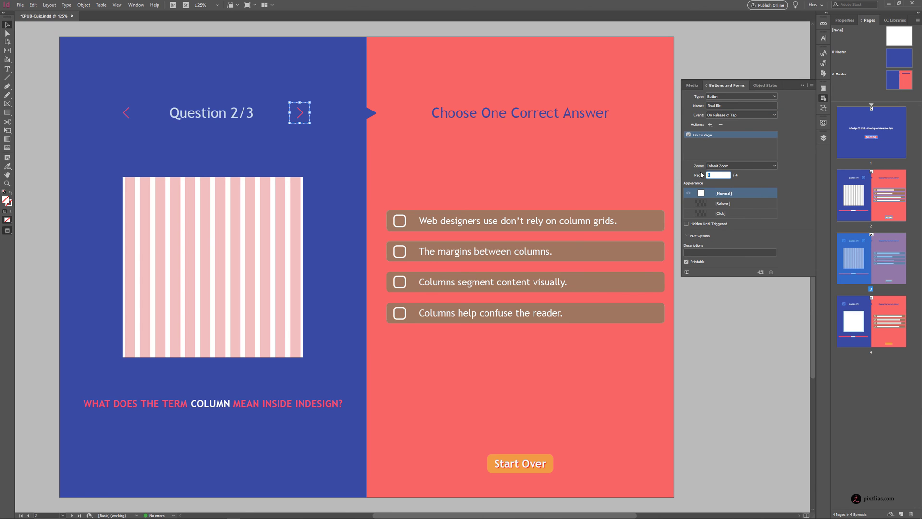
pyautogui.press('Return')
# - Convert the Empty Frame in the Previous Arrow group on page 4 into a button named Previous Btn
pyautogui.click(823, 137)
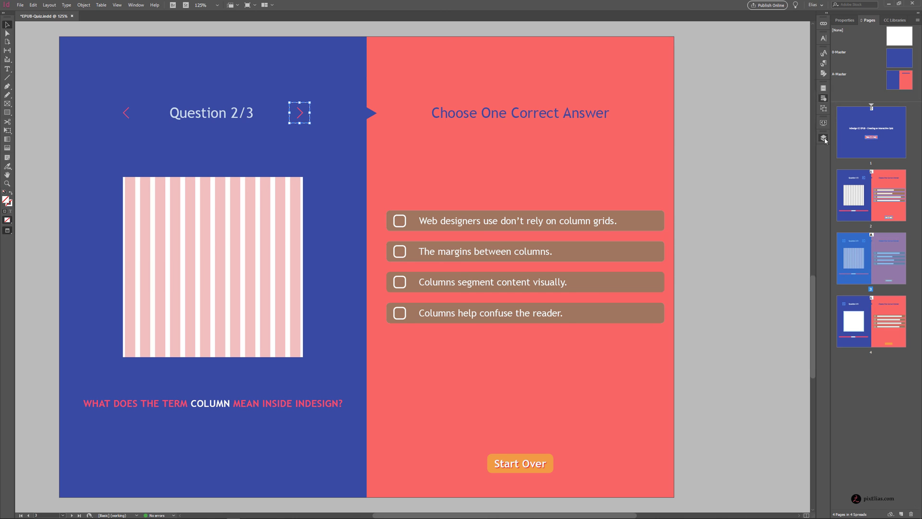
pyautogui.doubleClick(878, 312)
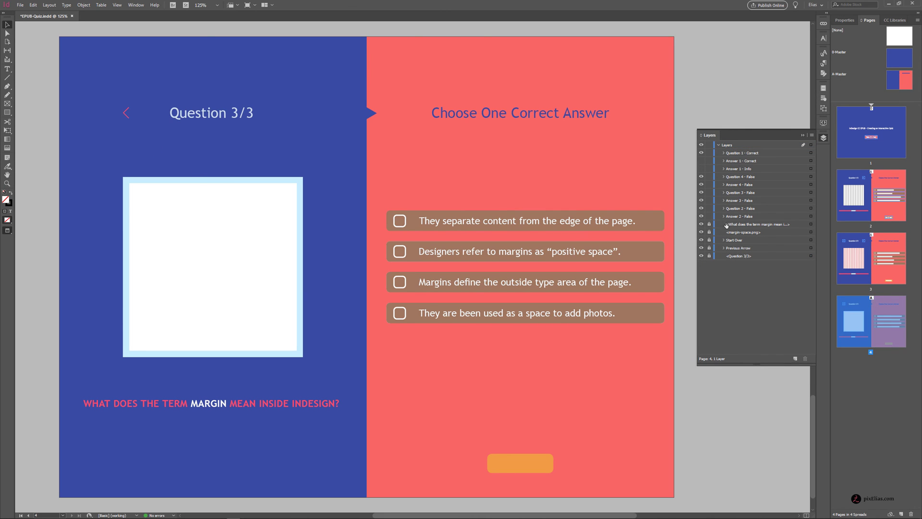
pyautogui.click(719, 248)
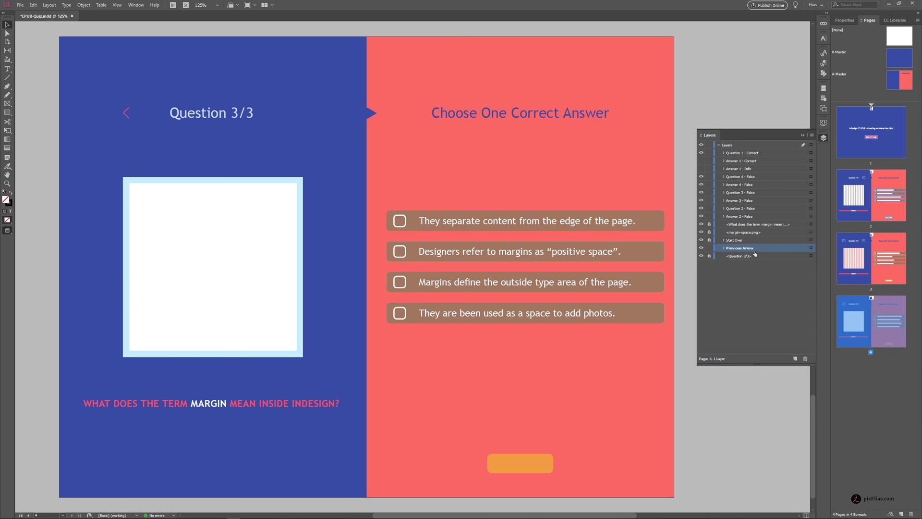
pyautogui.click(723, 248)
pyautogui.click(760, 258)
pyautogui.click(811, 257)
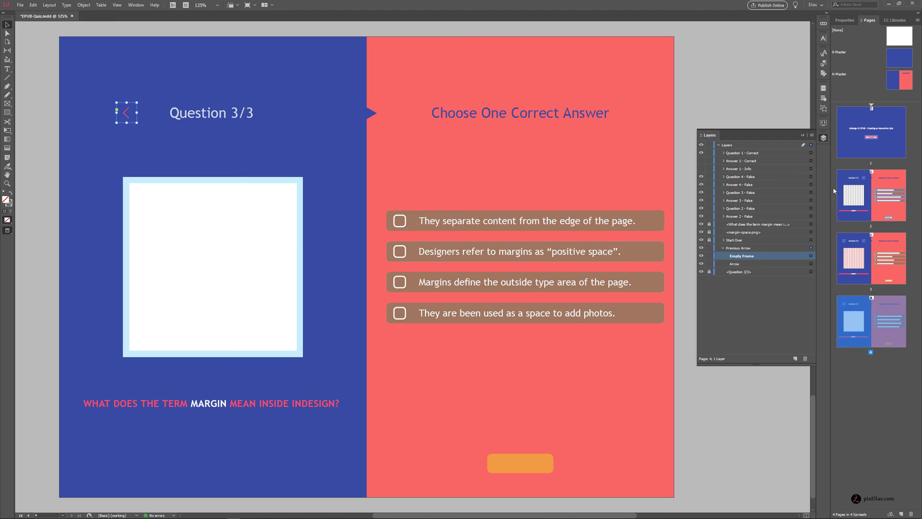
pyautogui.click(823, 98)
pyautogui.click(731, 97)
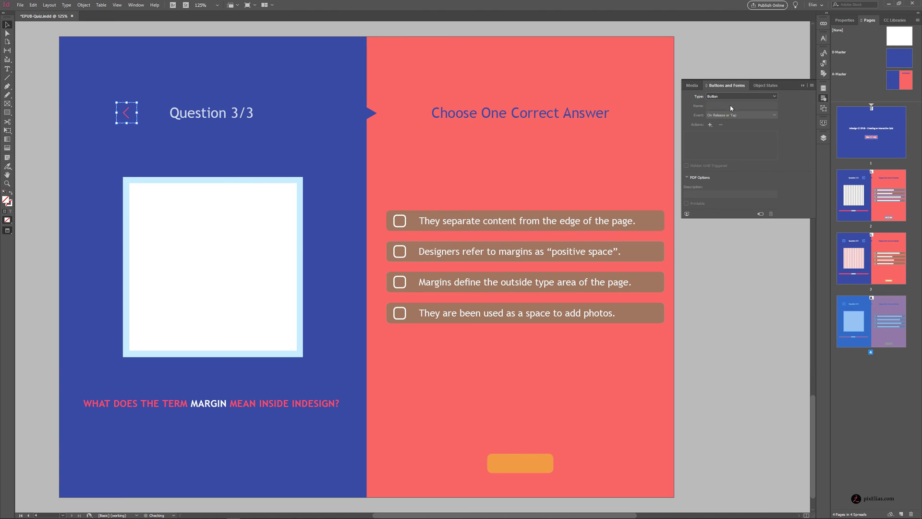
pyautogui.click(730, 105)
pyautogui.hotkey('ctrl', 'a')
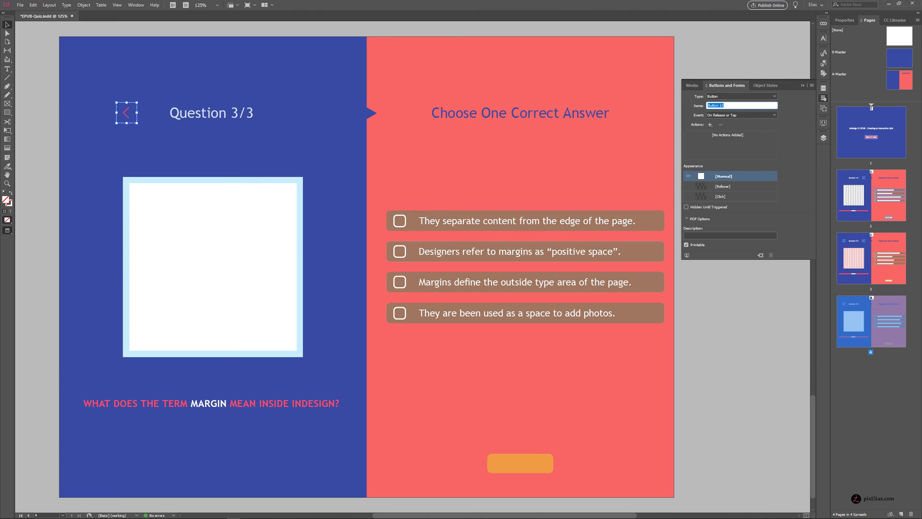
pyautogui.write('Previous Btn')
pyautogui.press('Return')
# - Add a Go To Page action targeting page 3 to the page 4 Previous Btn button
pyautogui.click(710, 125)
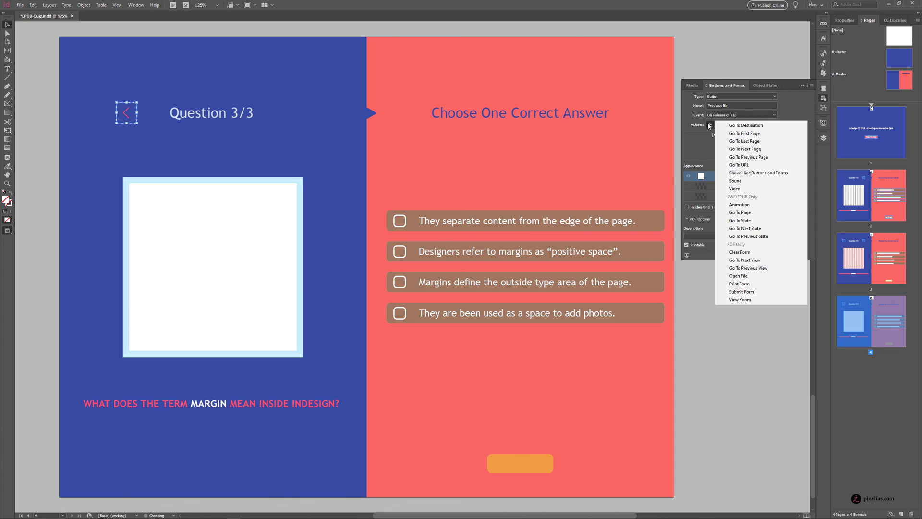
pyautogui.click(744, 212)
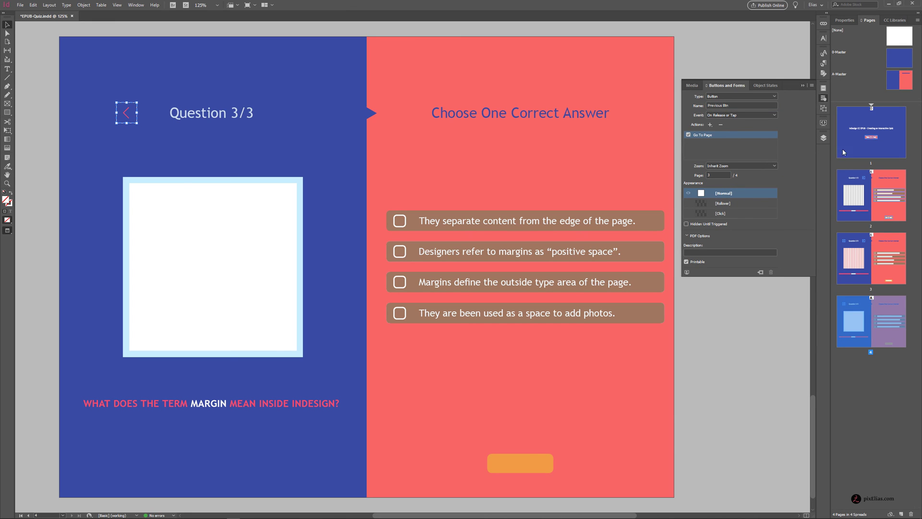
pyautogui.click(823, 137)
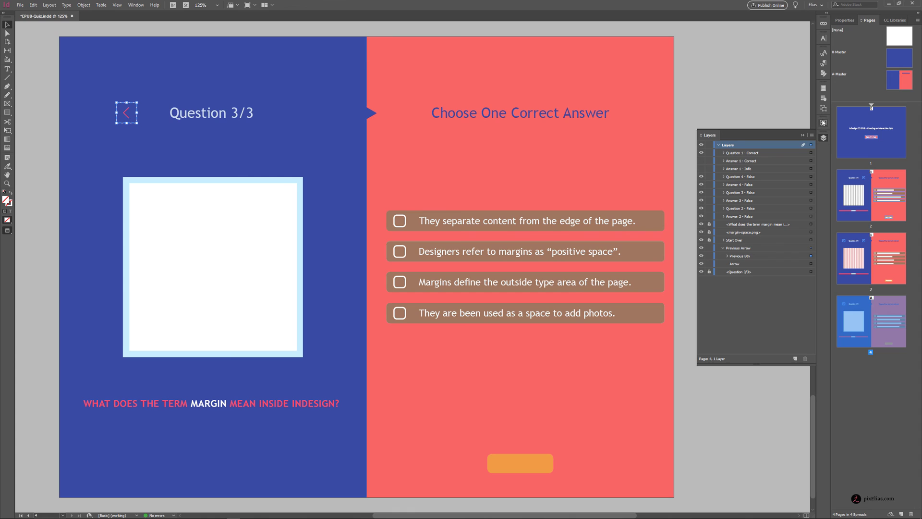
# - Preview the EPUB's interactivity and test the Take the Test button and the next and previous arrows across all three questions
pyautogui.click(823, 123)
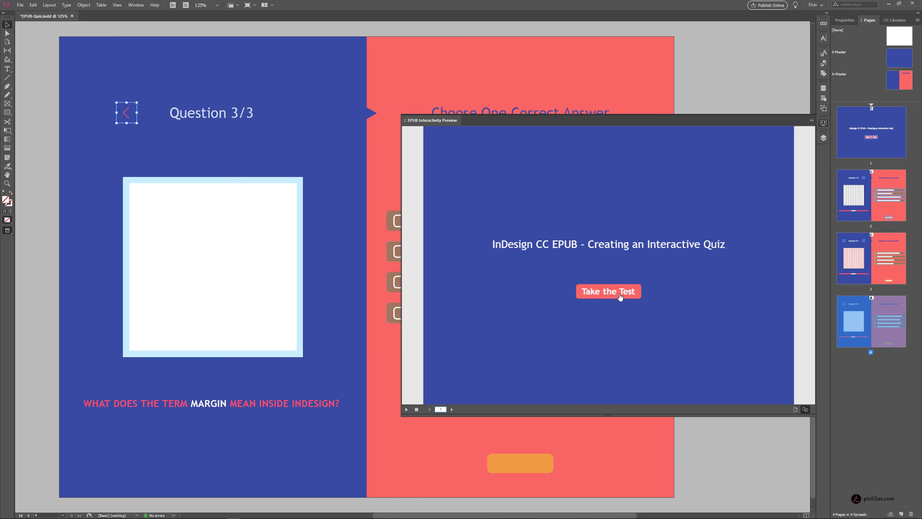
pyautogui.click(620, 296)
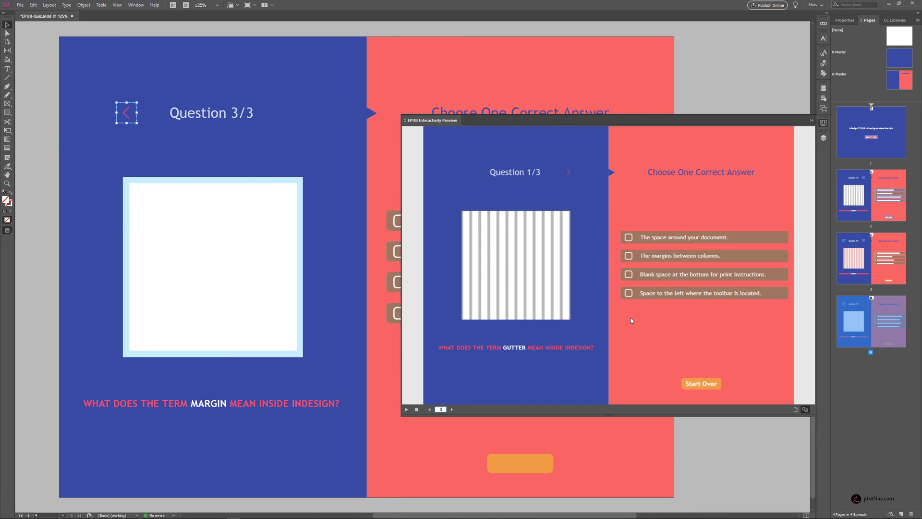
pyautogui.click(568, 172)
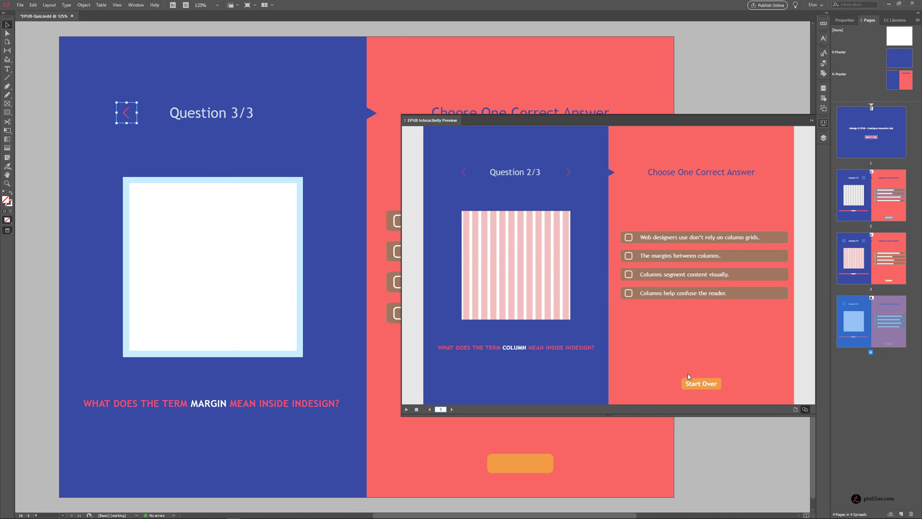
pyautogui.click(463, 173)
pyautogui.click(569, 174)
pyautogui.click(568, 175)
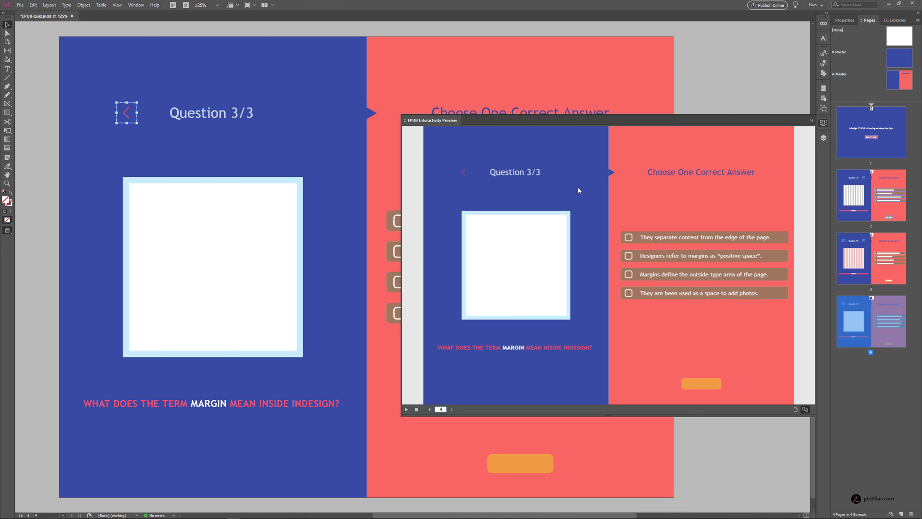
pyautogui.click(468, 172)
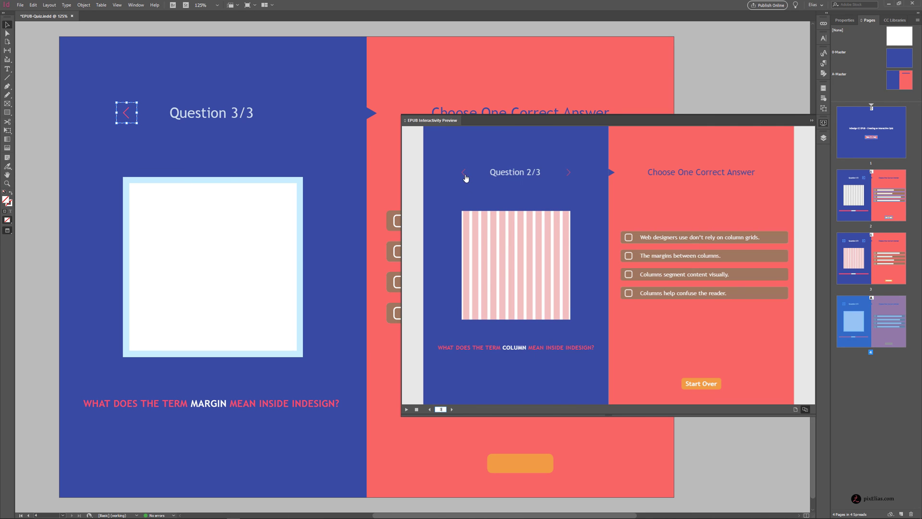
pyautogui.click(567, 174)
pyautogui.click(464, 173)
pyautogui.click(465, 174)
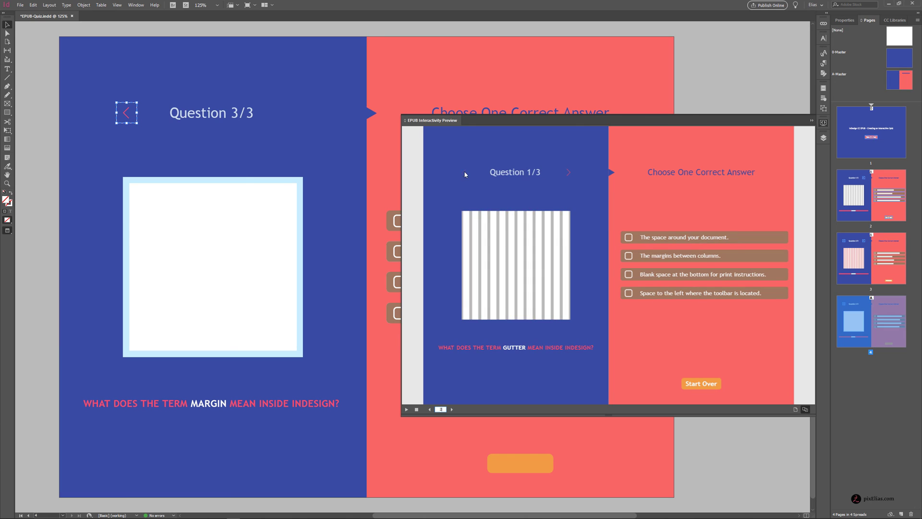
# - Test the last answer of Question 1/3 in the preview and reset it with Start Over
pyautogui.click(693, 294)
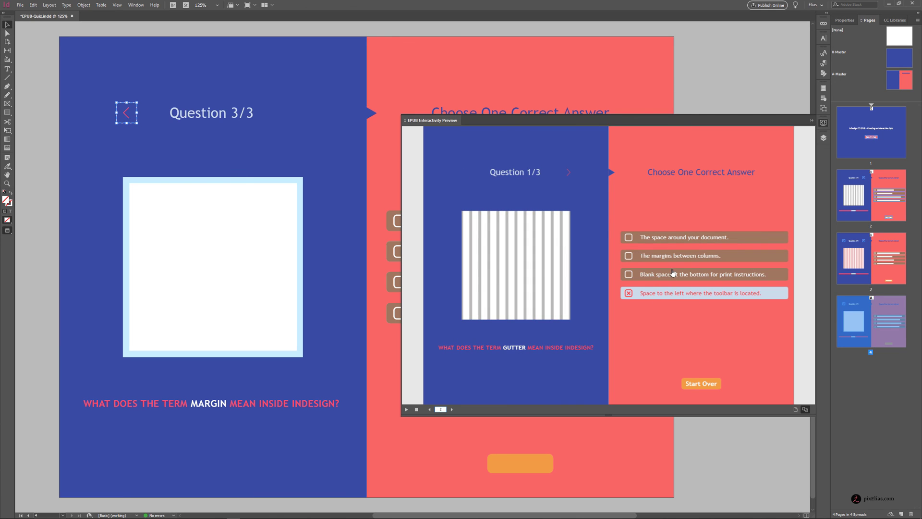
pyautogui.click(702, 384)
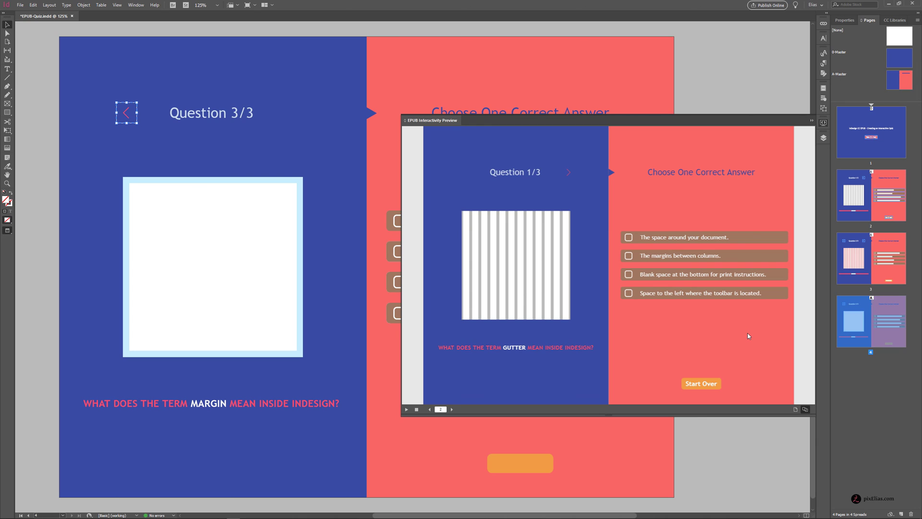